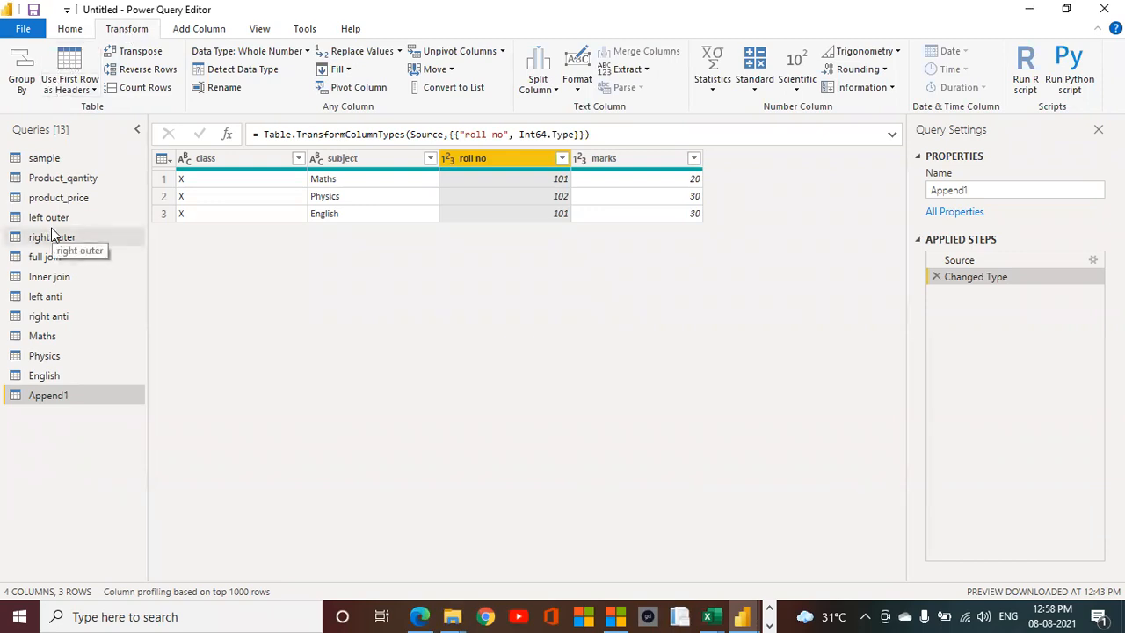
# - Import the City sheet from the City Excel workbook in the Powerbi_databases folder as a new query
pyautogui.click(70, 29)
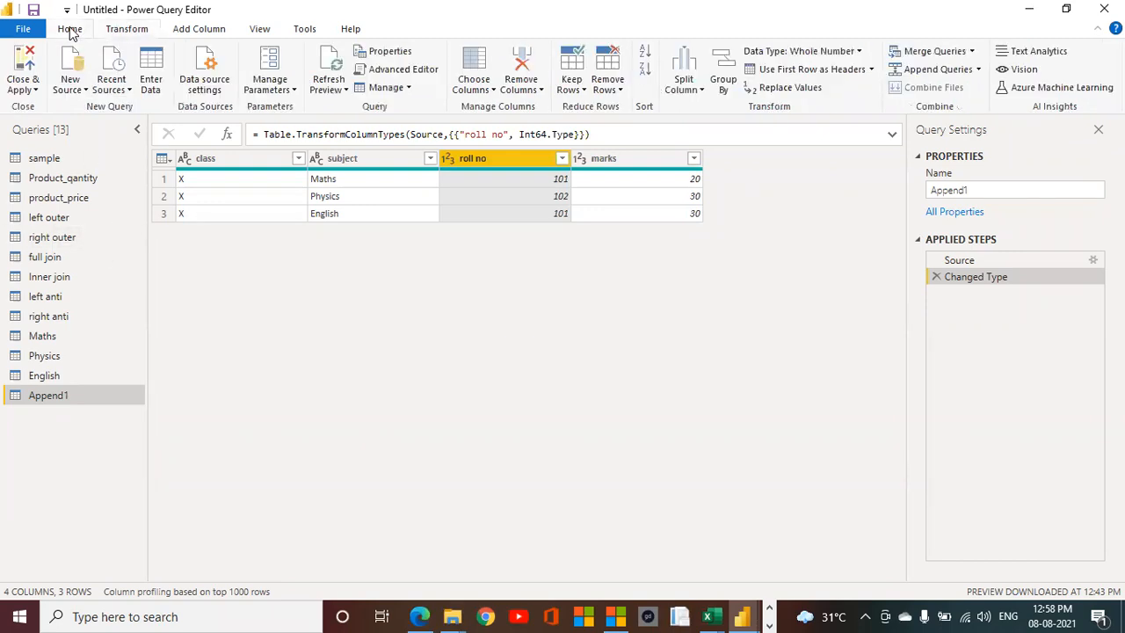
pyautogui.click(70, 83)
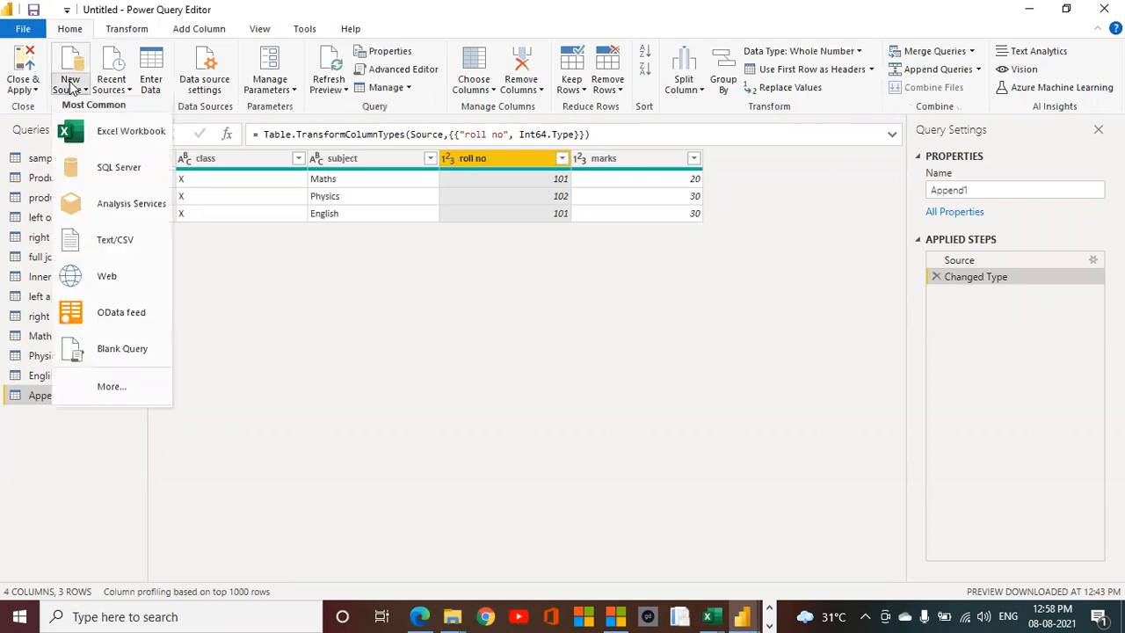
pyautogui.click(111, 129)
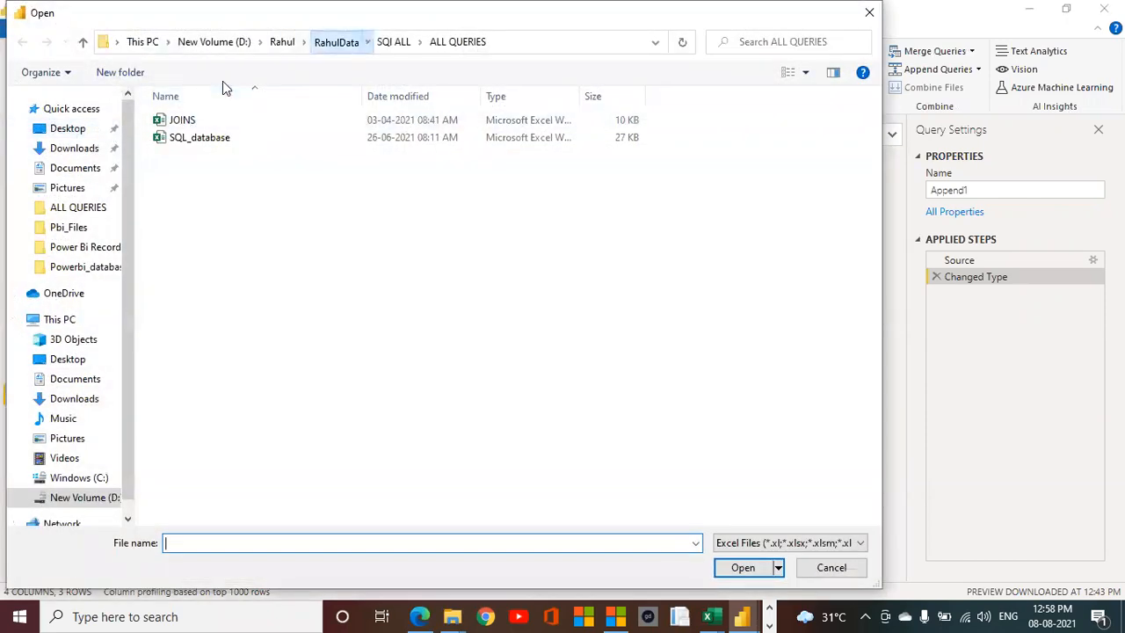
pyautogui.click(336, 41)
pyautogui.doubleClick(230, 174)
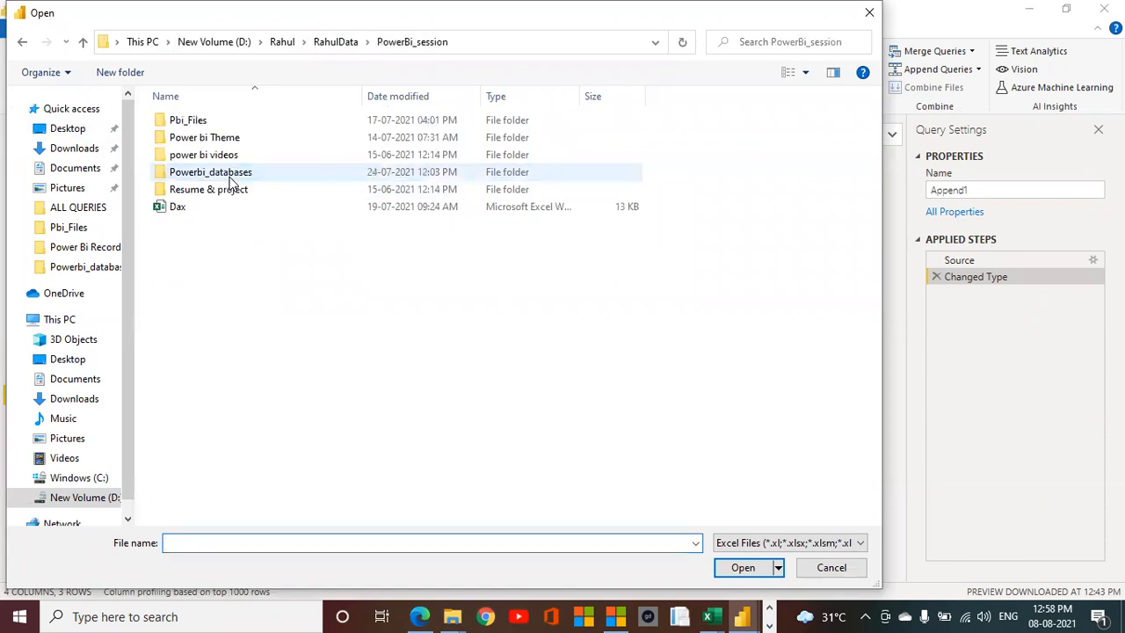
pyautogui.doubleClick(233, 175)
pyautogui.click(190, 137)
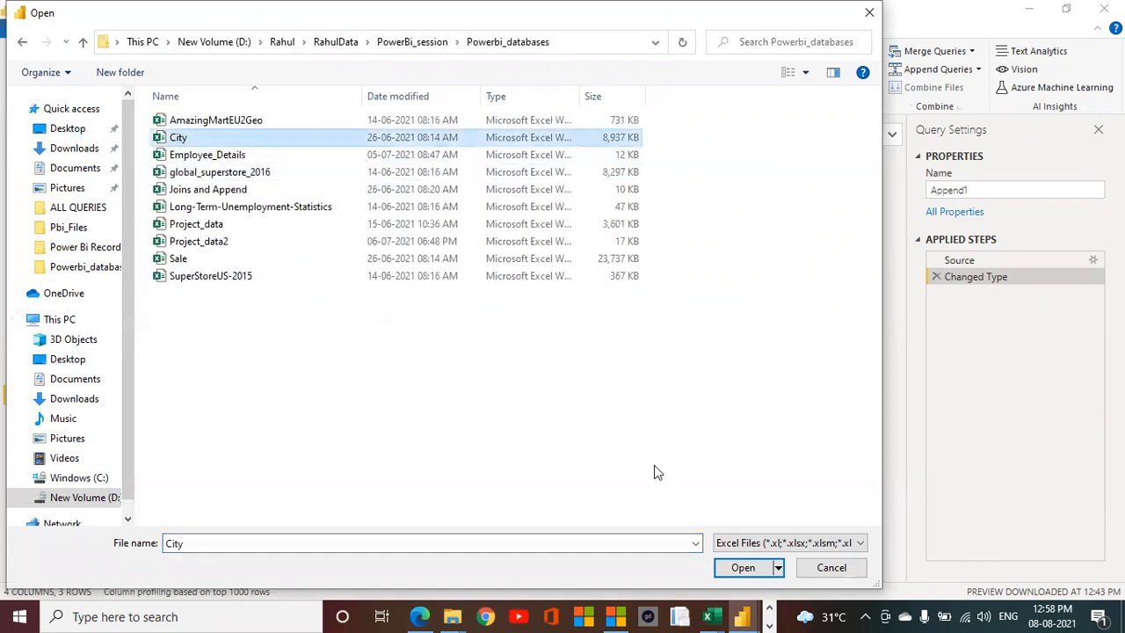
pyautogui.click(744, 569)
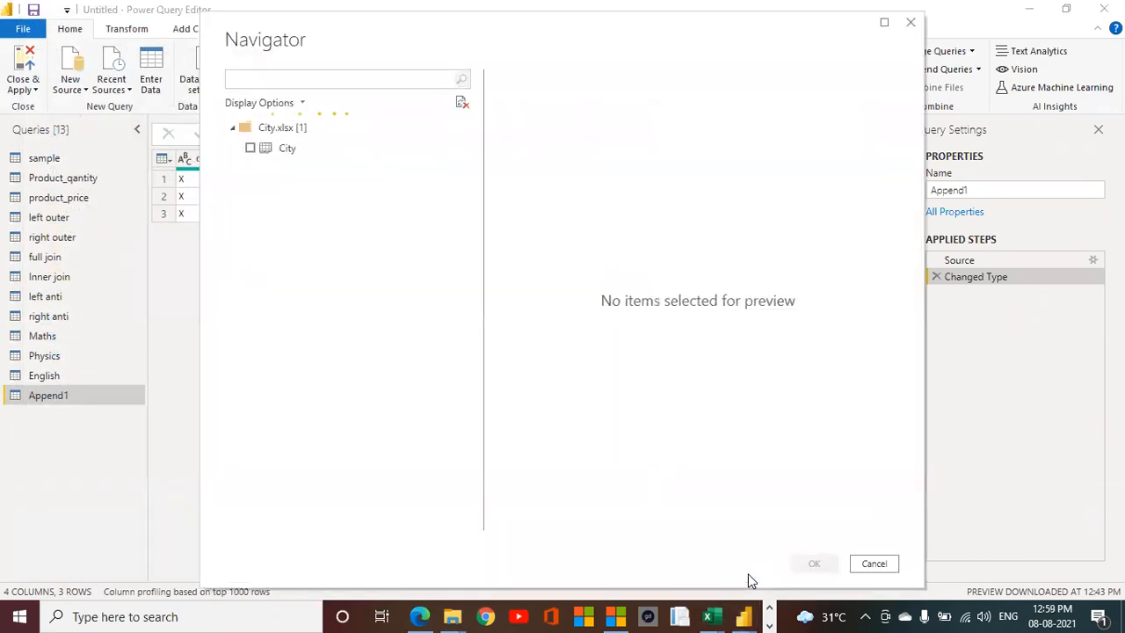
pyautogui.click(250, 148)
pyautogui.click(813, 563)
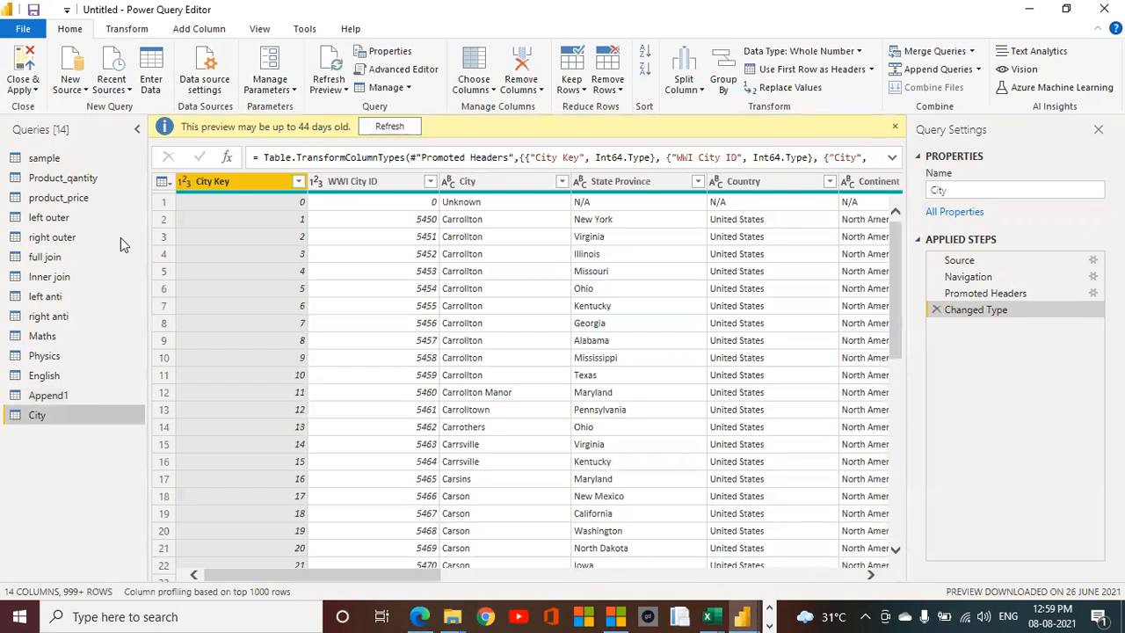
# - Keep only the Sales Territory and Latest Recorded Population columns in the City query
pyautogui.click(109, 31)
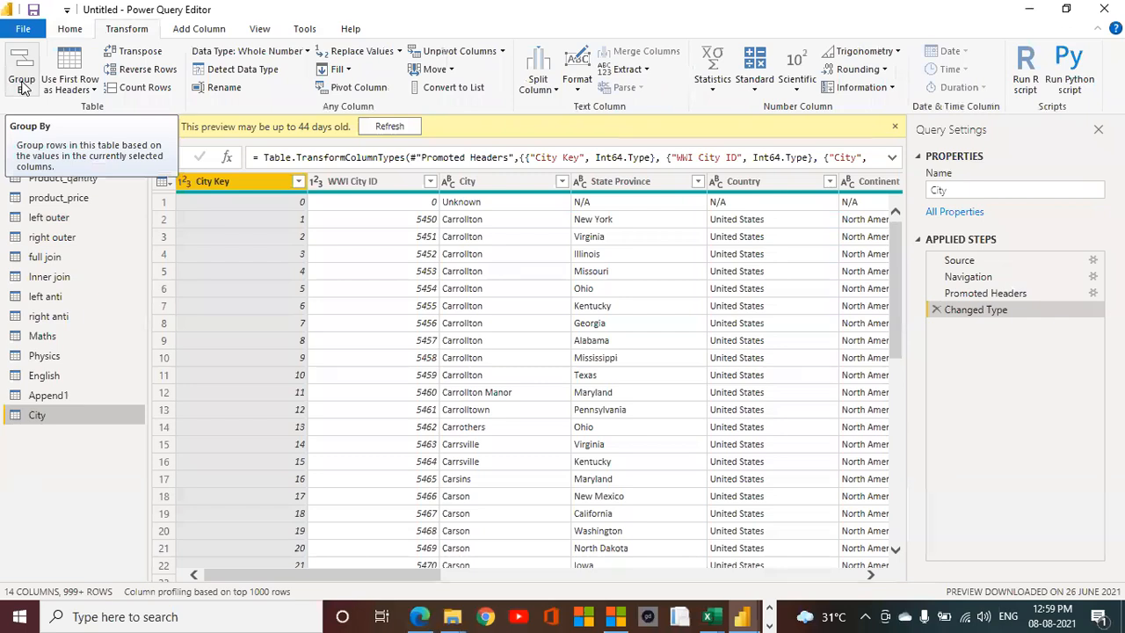
pyautogui.click(70, 29)
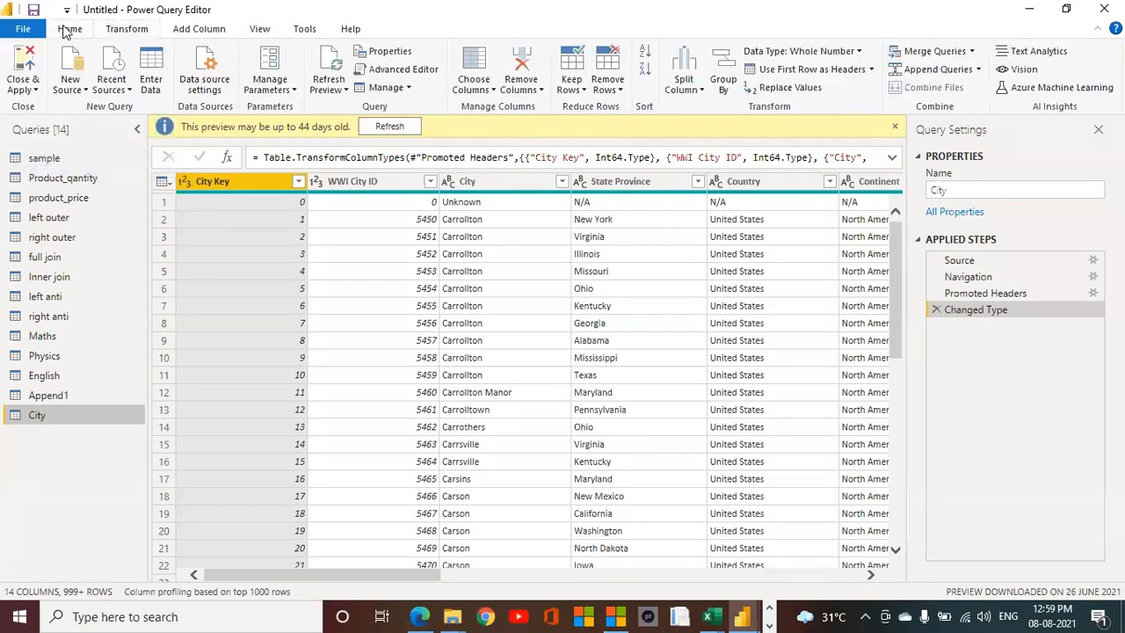
pyautogui.click(493, 91)
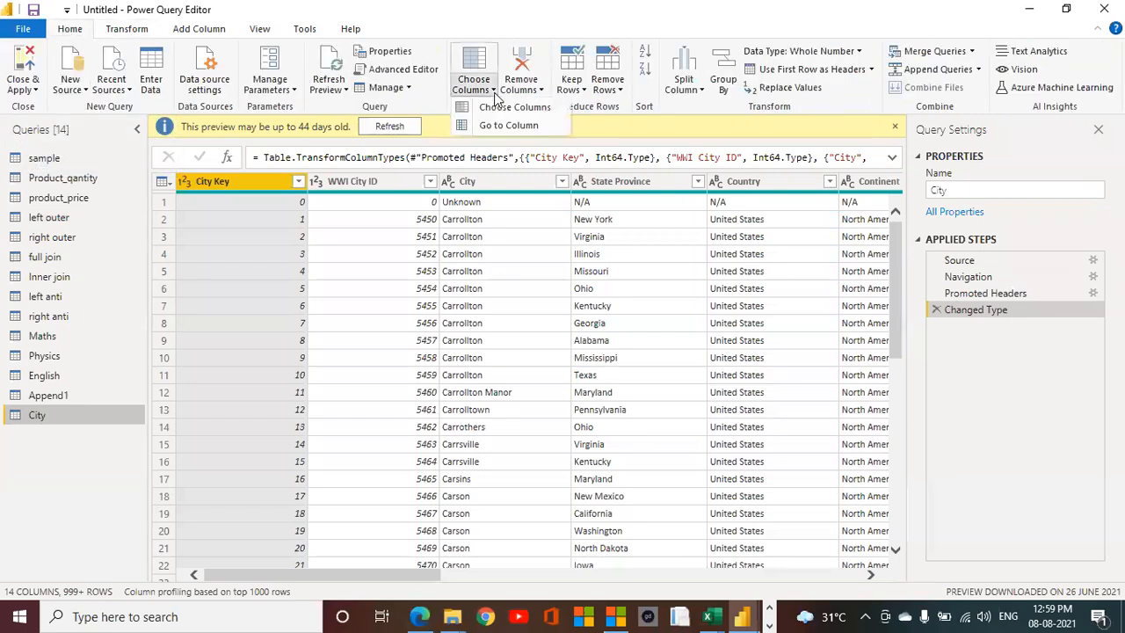
pyautogui.click(508, 108)
pyautogui.click(456, 153)
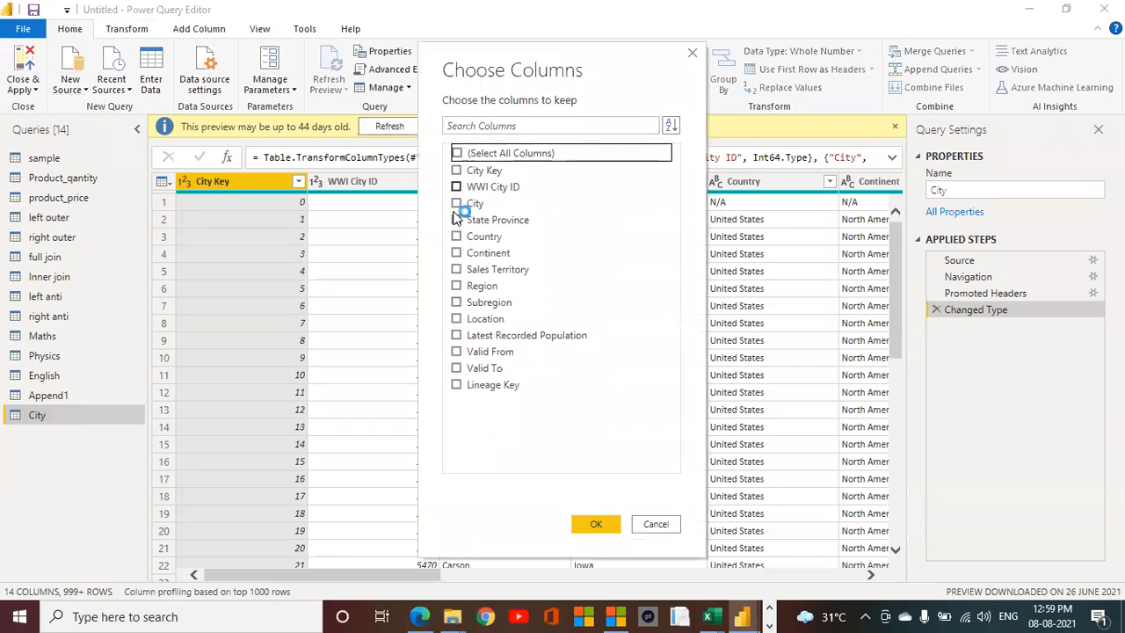
pyautogui.click(457, 269)
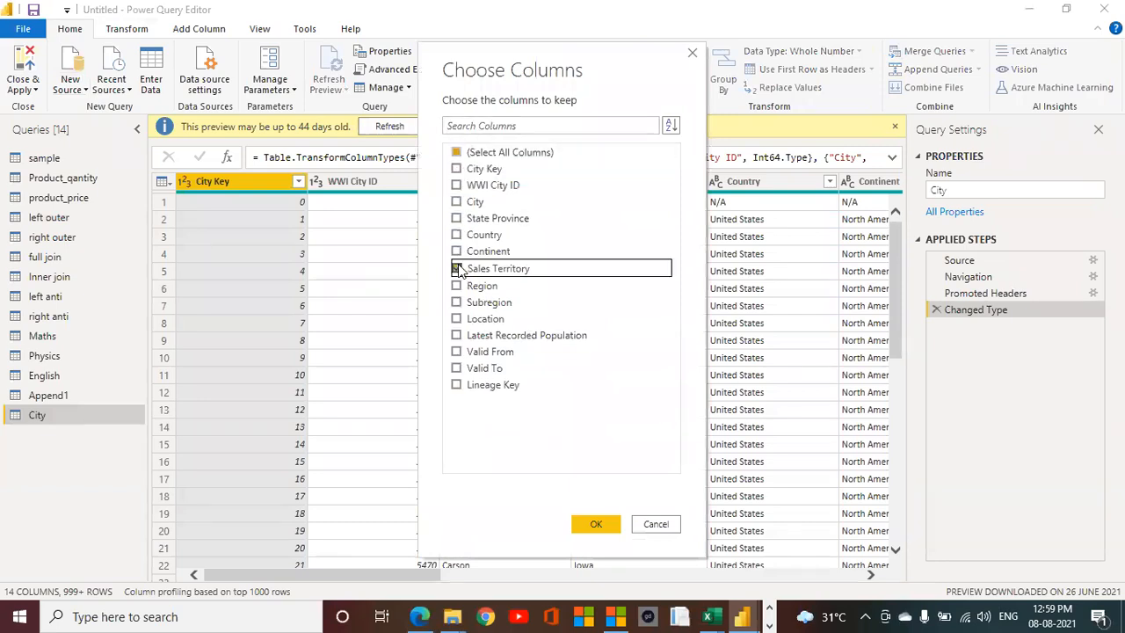
pyautogui.click(456, 334)
pyautogui.click(586, 526)
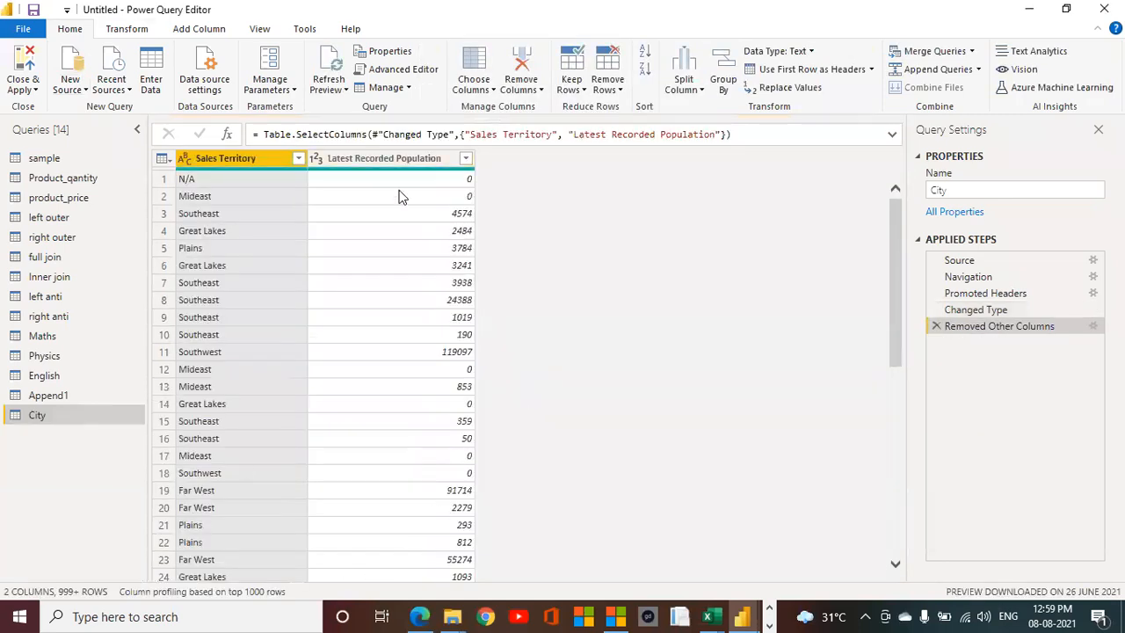
pyautogui.click(127, 29)
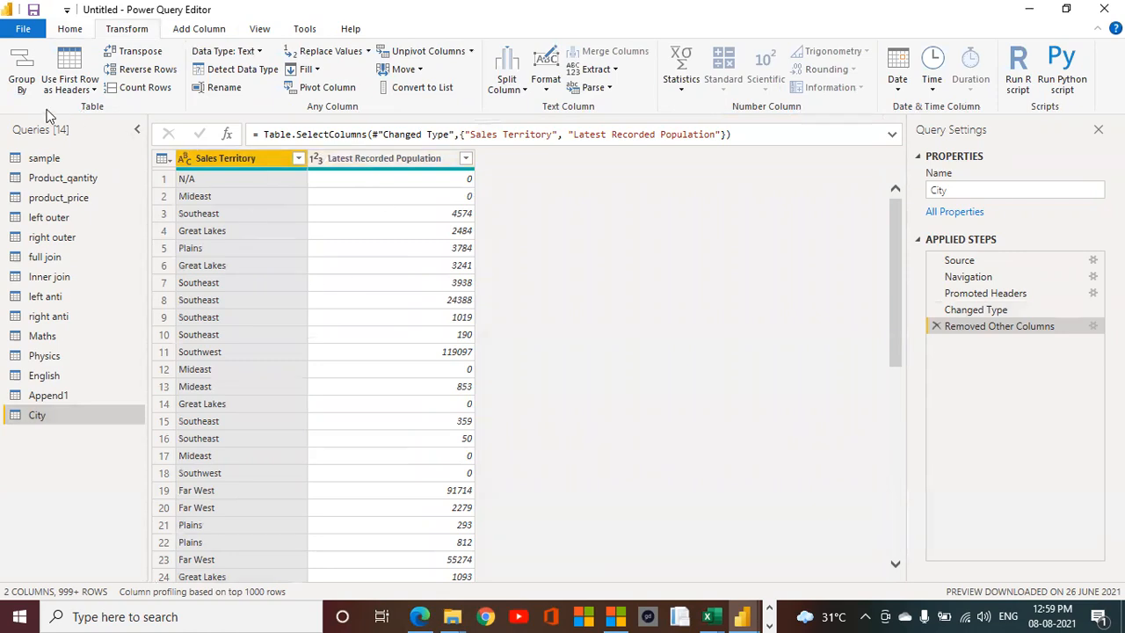
pyautogui.click(15, 76)
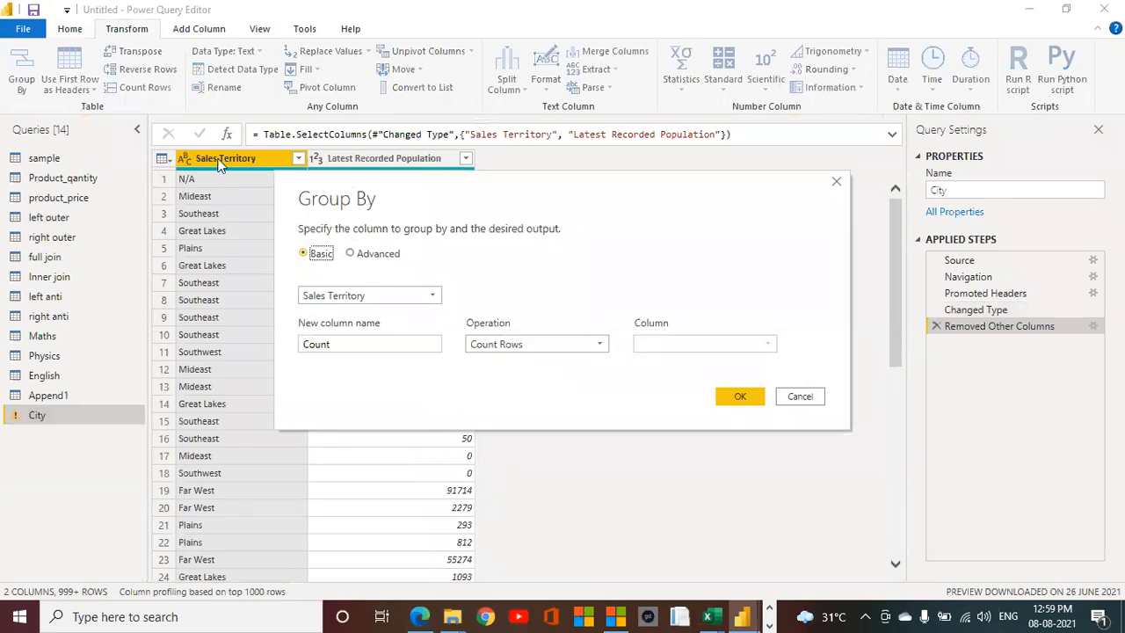
pyautogui.click(801, 397)
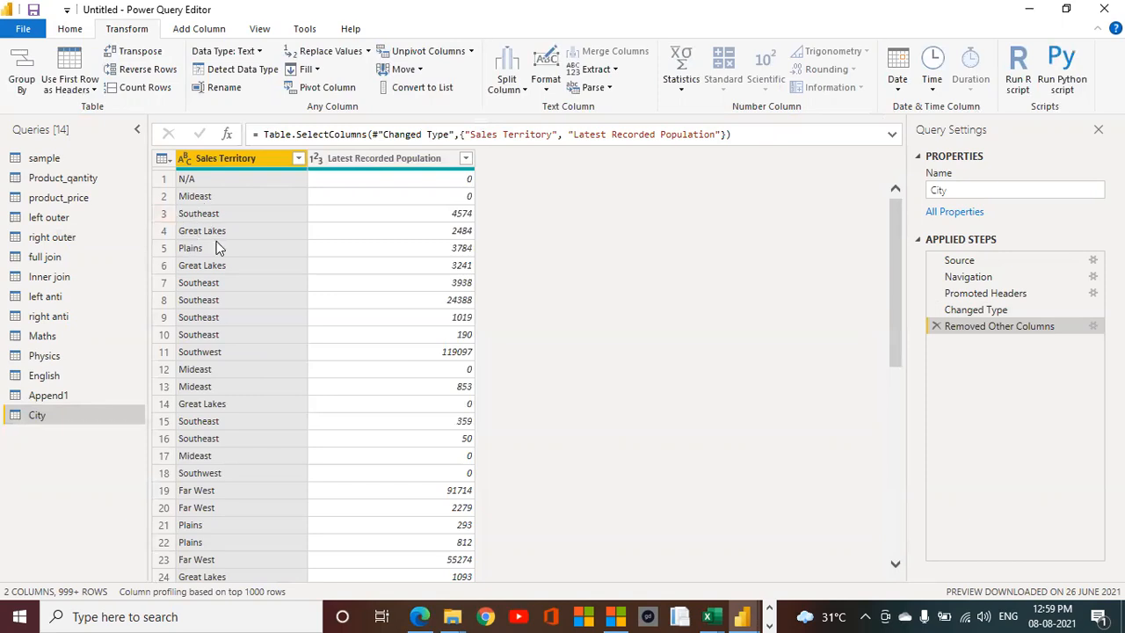
# - Set up a basic Group By on Sales Territory with the new column named Total population
pyautogui.click(23, 79)
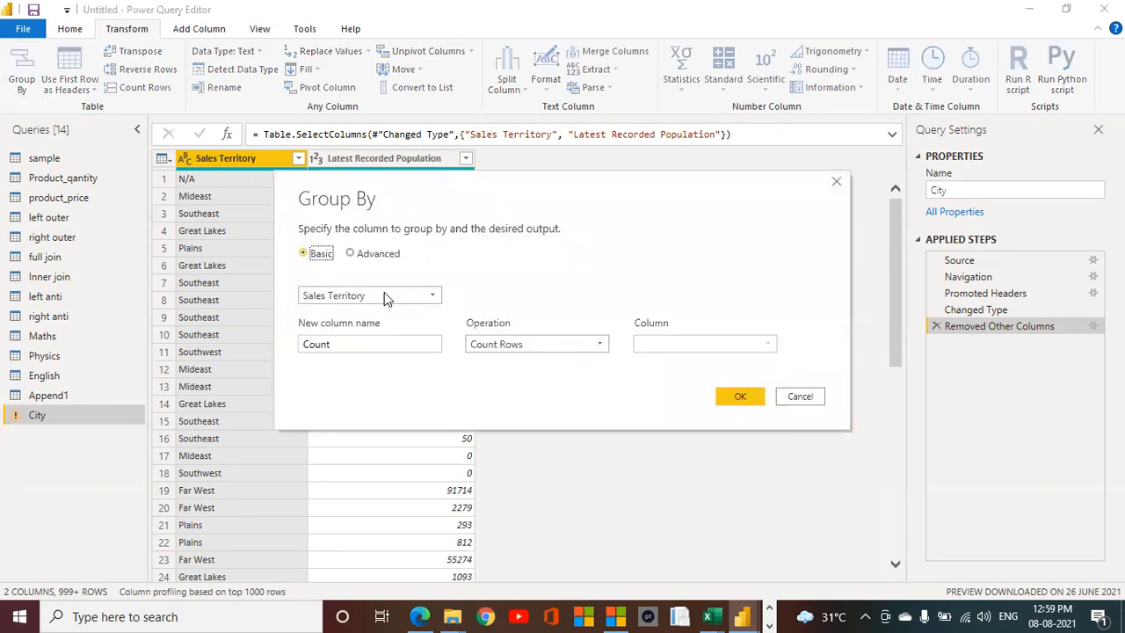
pyautogui.click(379, 341)
pyautogui.press('BackSpace')
pyautogui.press('BackSpace')
pyautogui.press('BackSpace')
pyautogui.press('BackSpace')
pyautogui.press('BackSpace')
pyautogui.write('Total populatio')
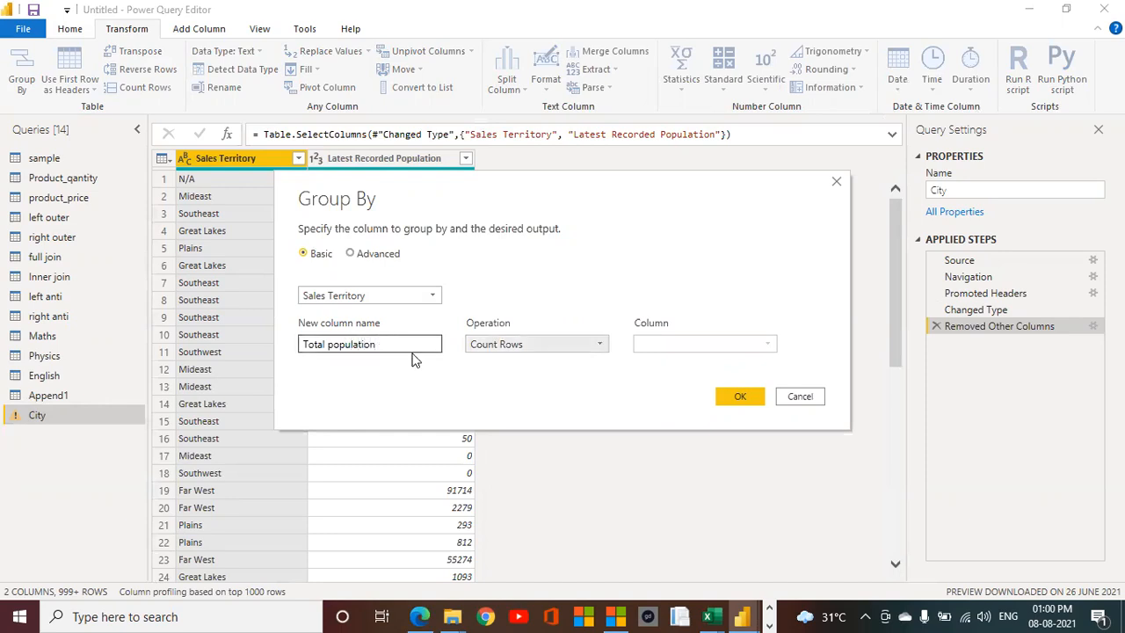
# - Aggregate the grouped rows with the Sum of Latest Recorded Population and apply the grouping
pyautogui.click(518, 348)
pyautogui.click(505, 361)
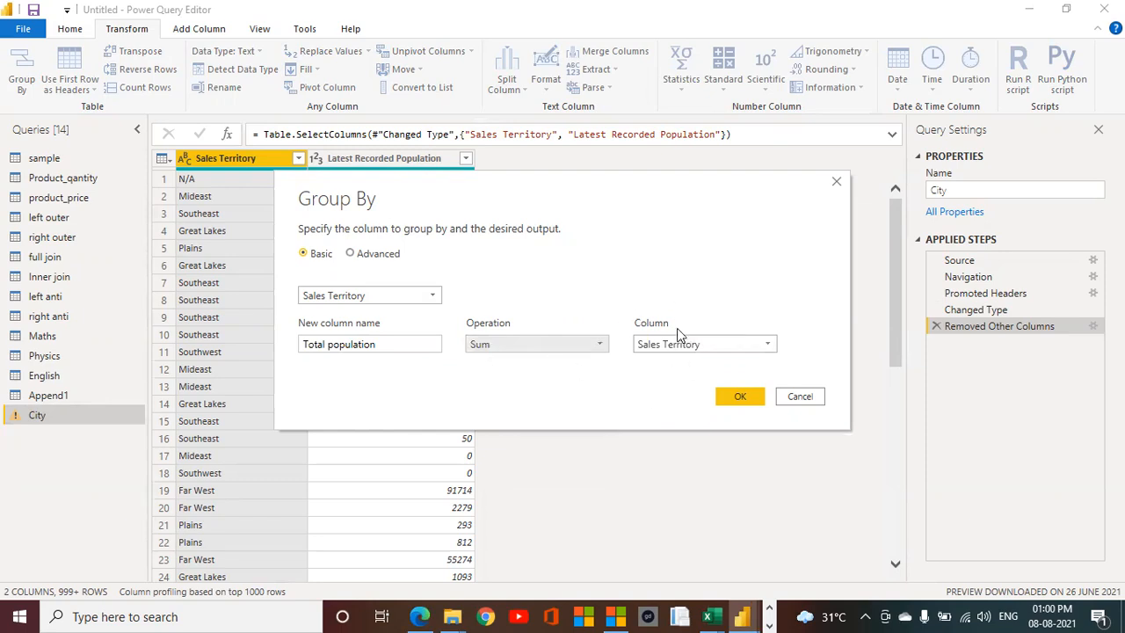
pyautogui.moveTo(625, 182); pyautogui.dragTo(850, 155)
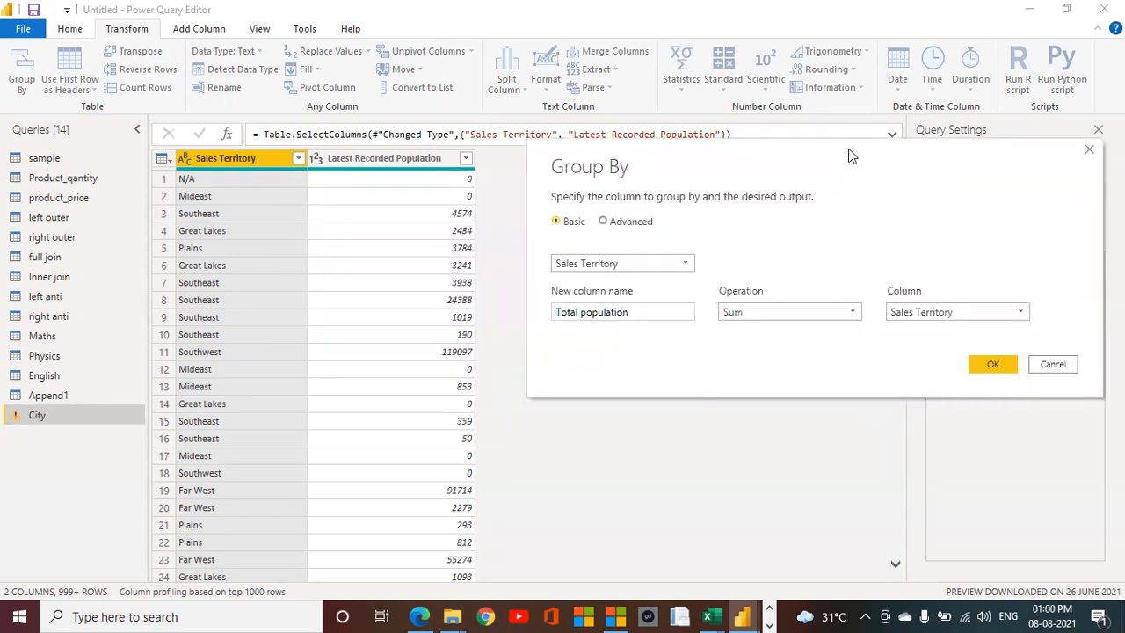
pyautogui.click(953, 314)
pyautogui.click(940, 343)
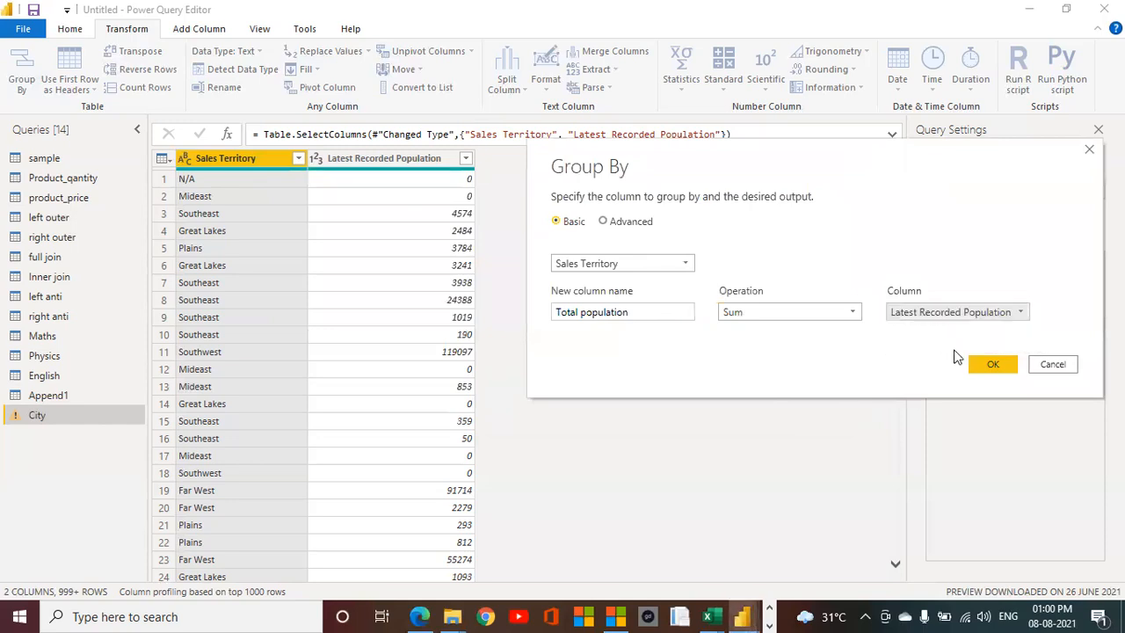
pyautogui.click(997, 367)
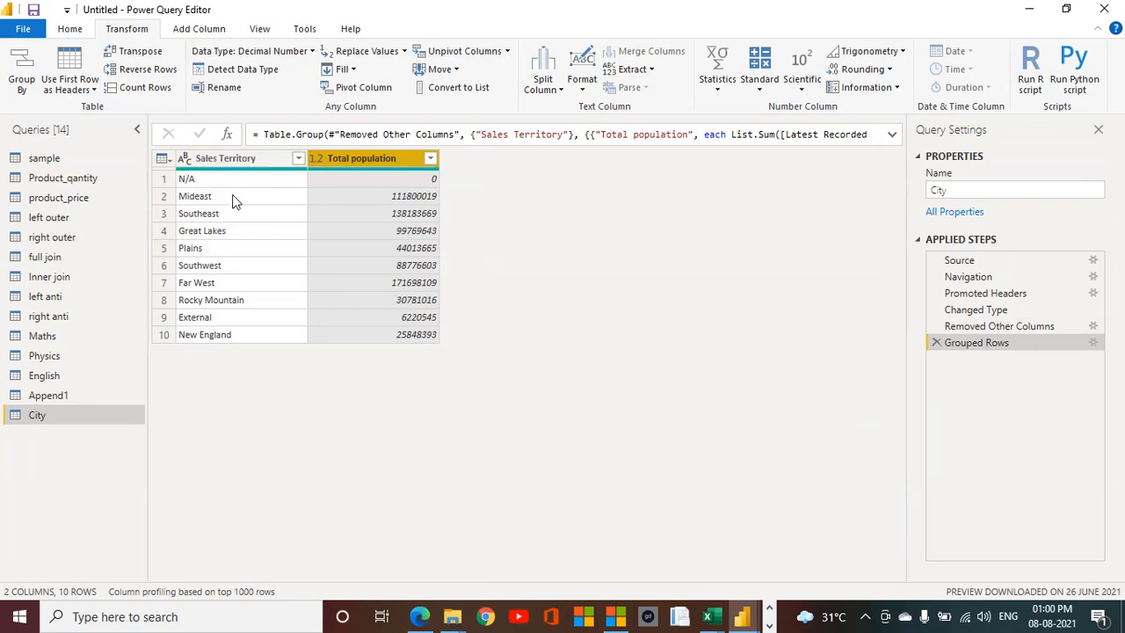
pyautogui.click(92, 89)
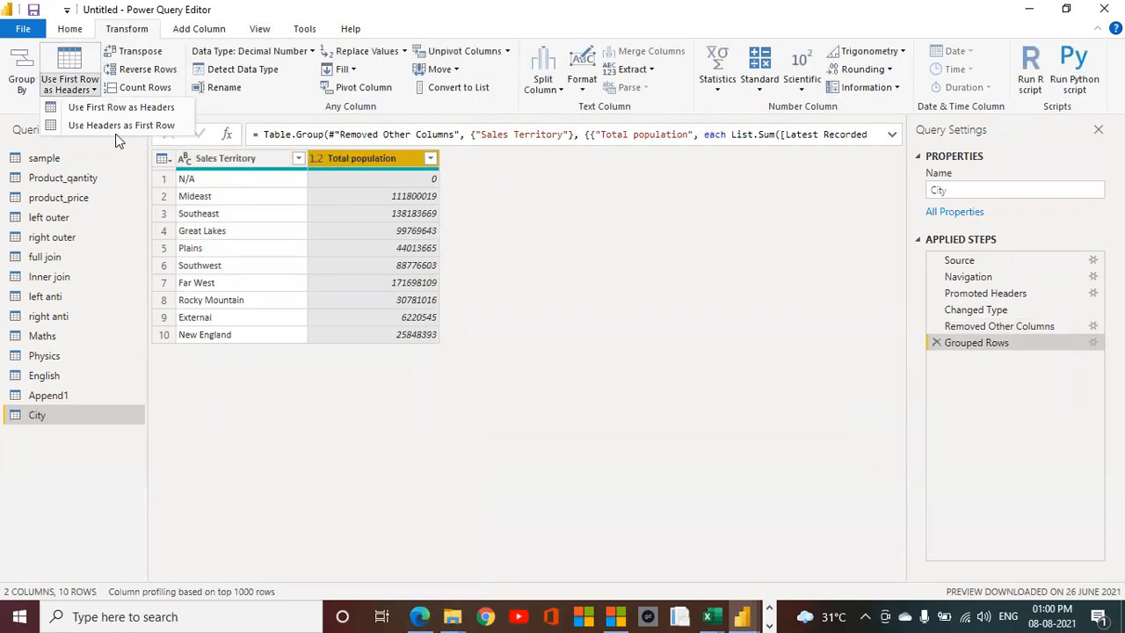
pyautogui.click(741, 385)
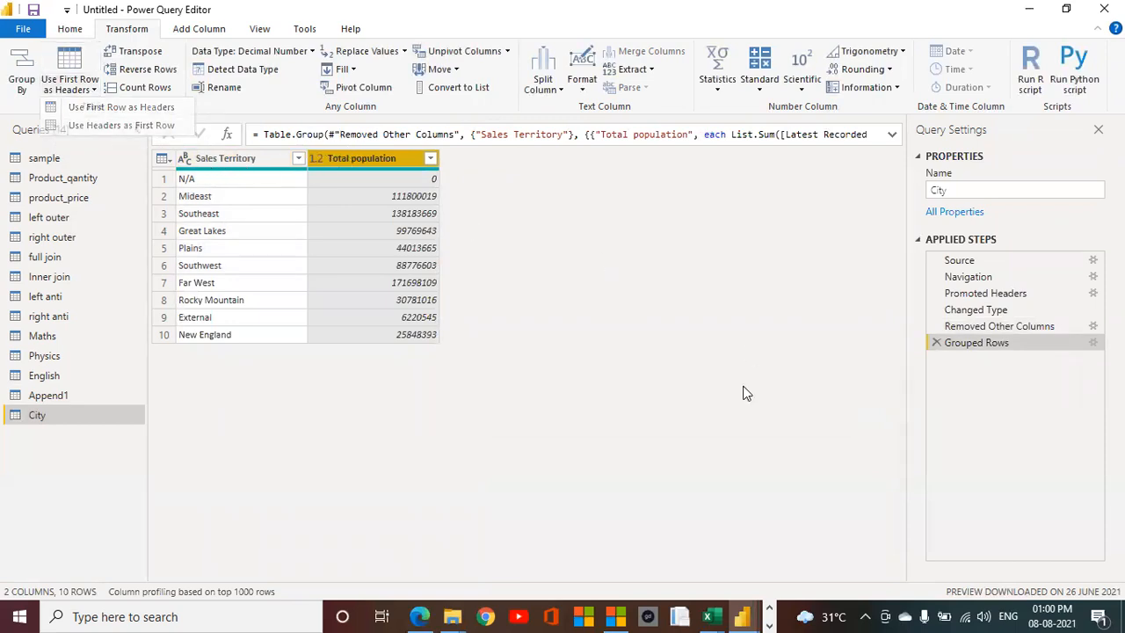
# - Delete the Changed Type and Promoted Headers steps from the City query's applied steps
pyautogui.click(935, 311)
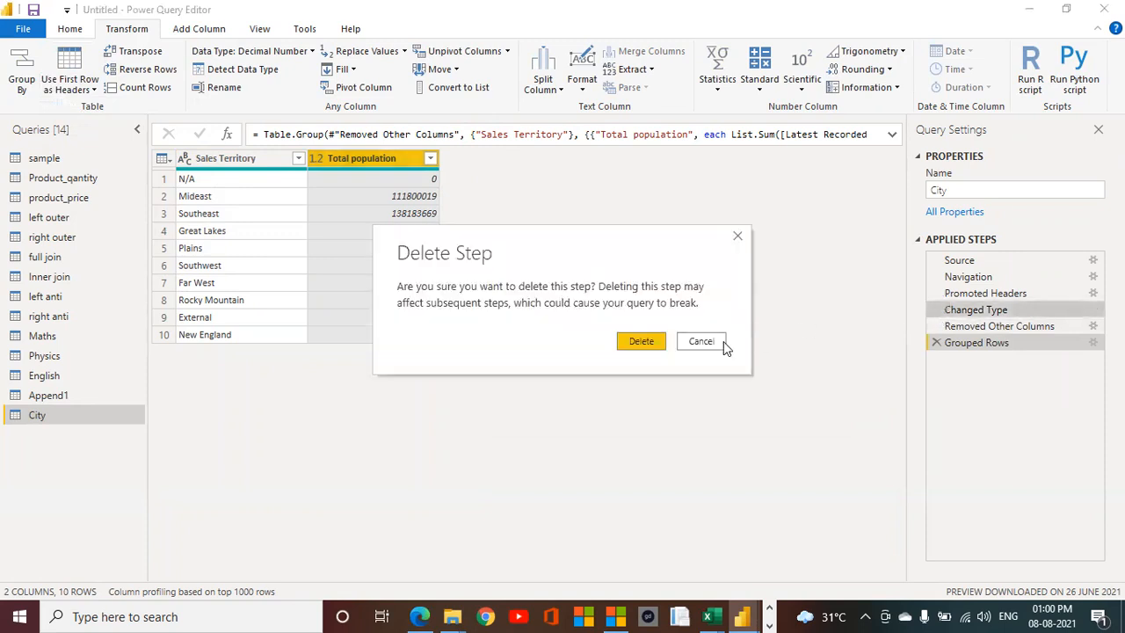
pyautogui.click(655, 342)
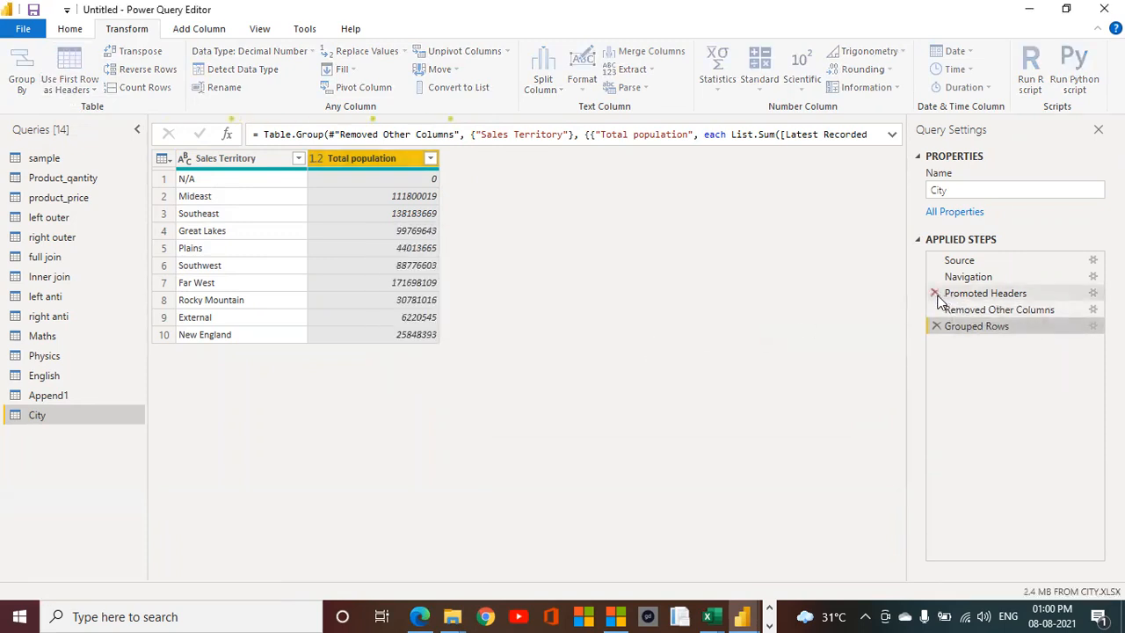
pyautogui.click(935, 295)
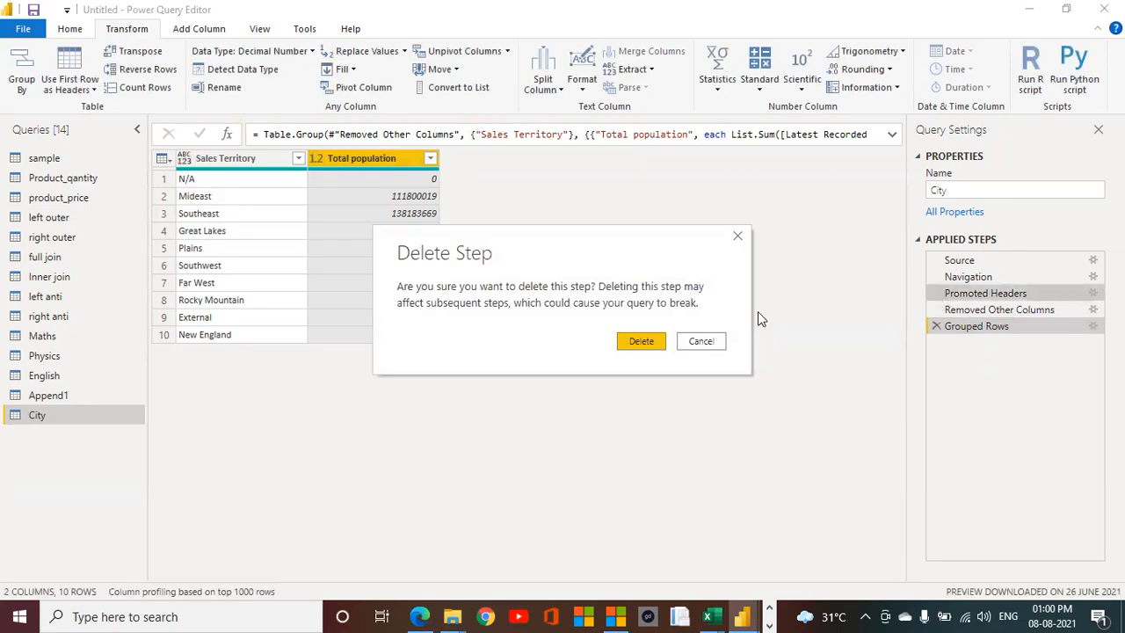
pyautogui.click(648, 344)
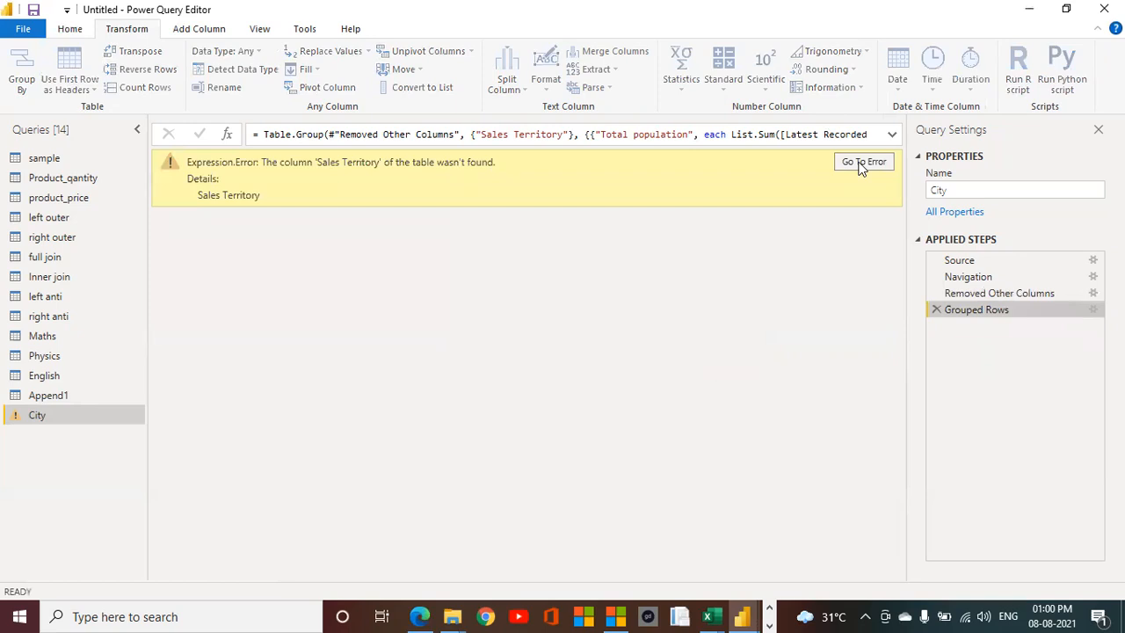
# - Go to the step causing the error and delete the Grouped Rows and Removed Other Columns steps
pyautogui.click(861, 164)
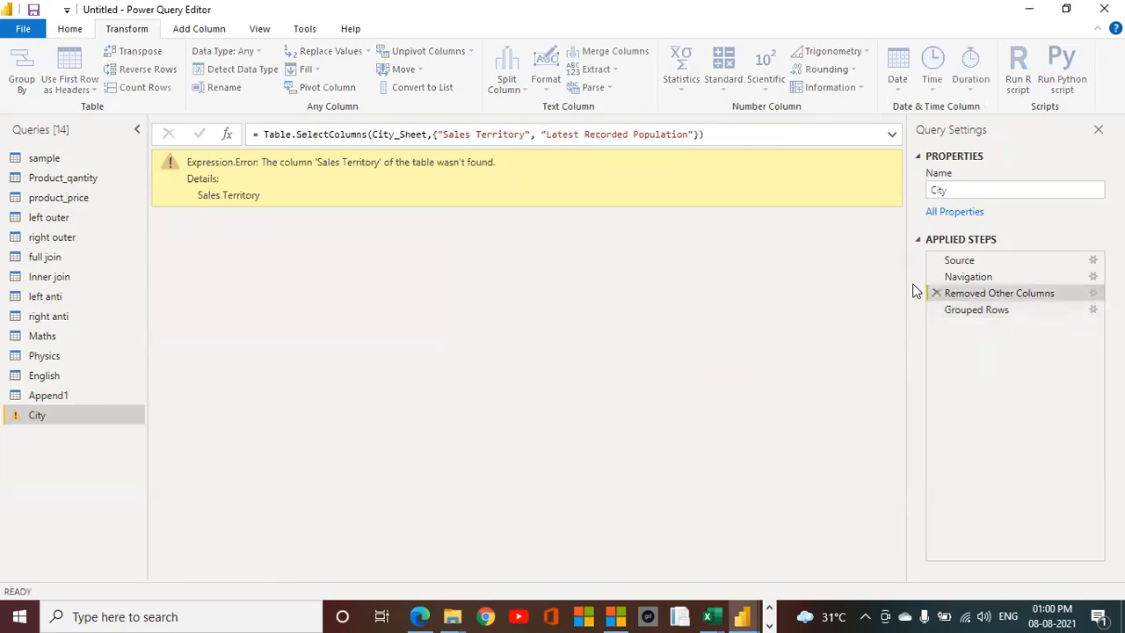
pyautogui.click(936, 311)
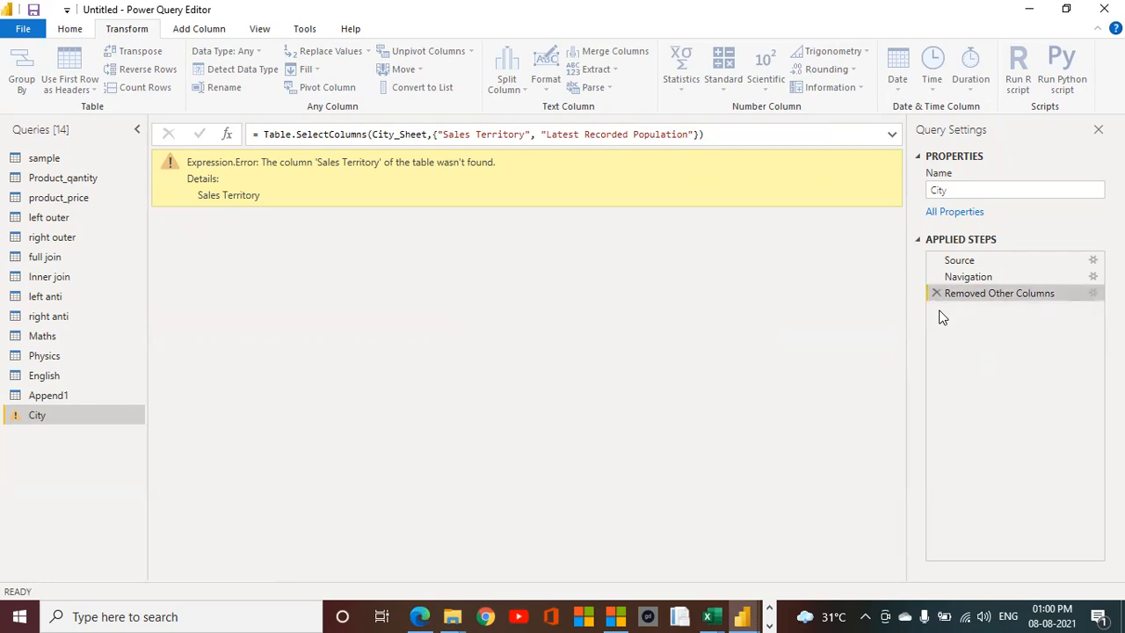
pyautogui.click(932, 297)
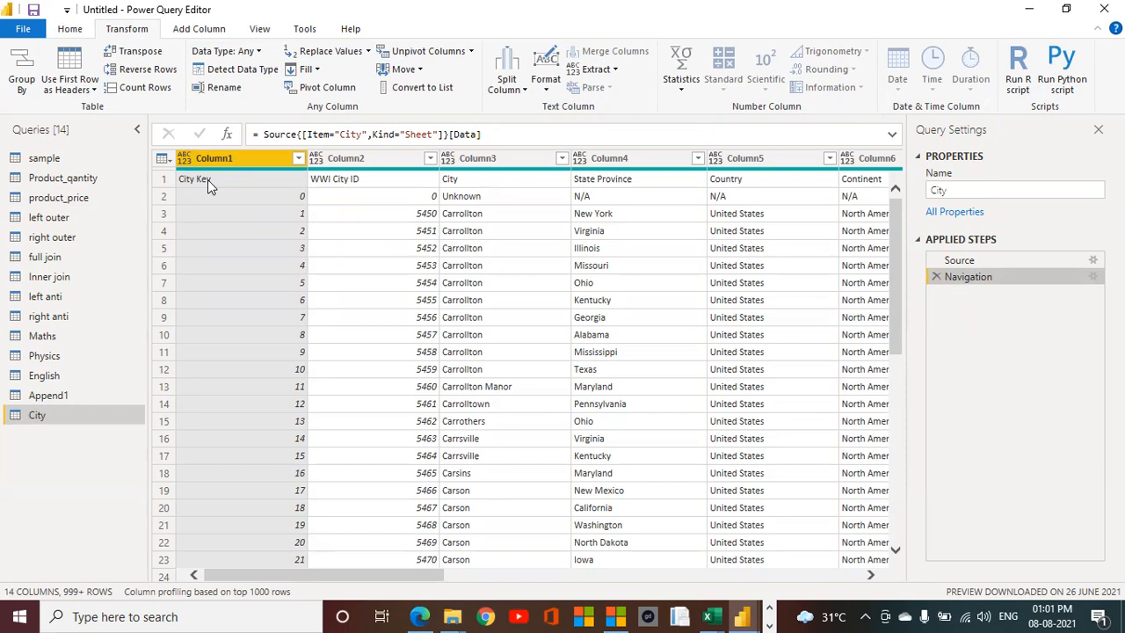
# - Promote the first row of the City table to column headers
pyautogui.click(95, 90)
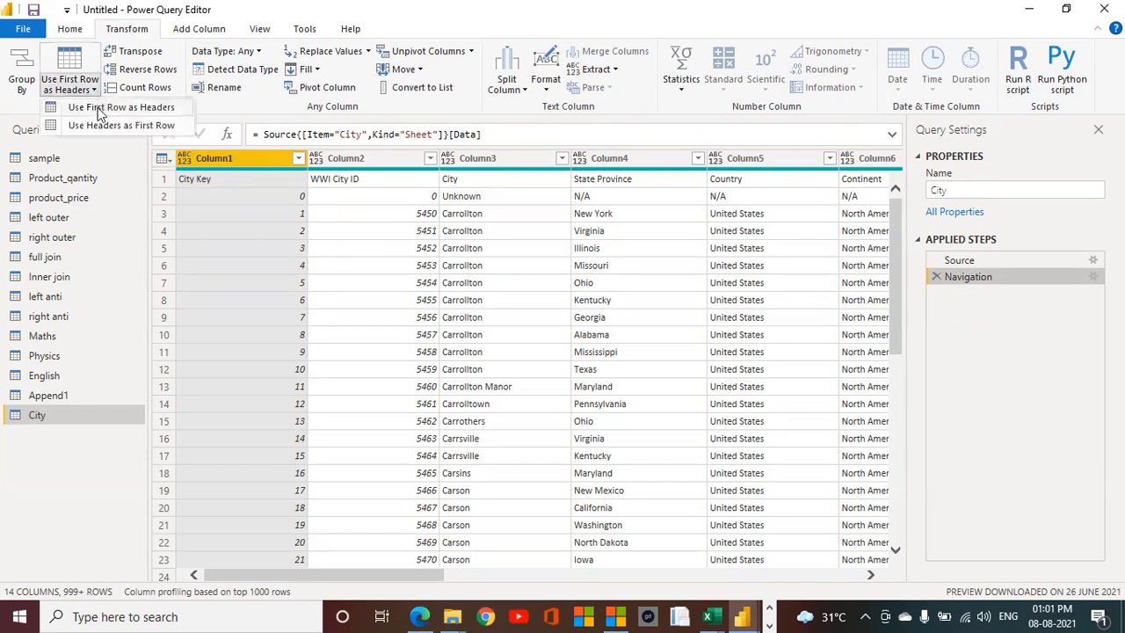
pyautogui.click(101, 107)
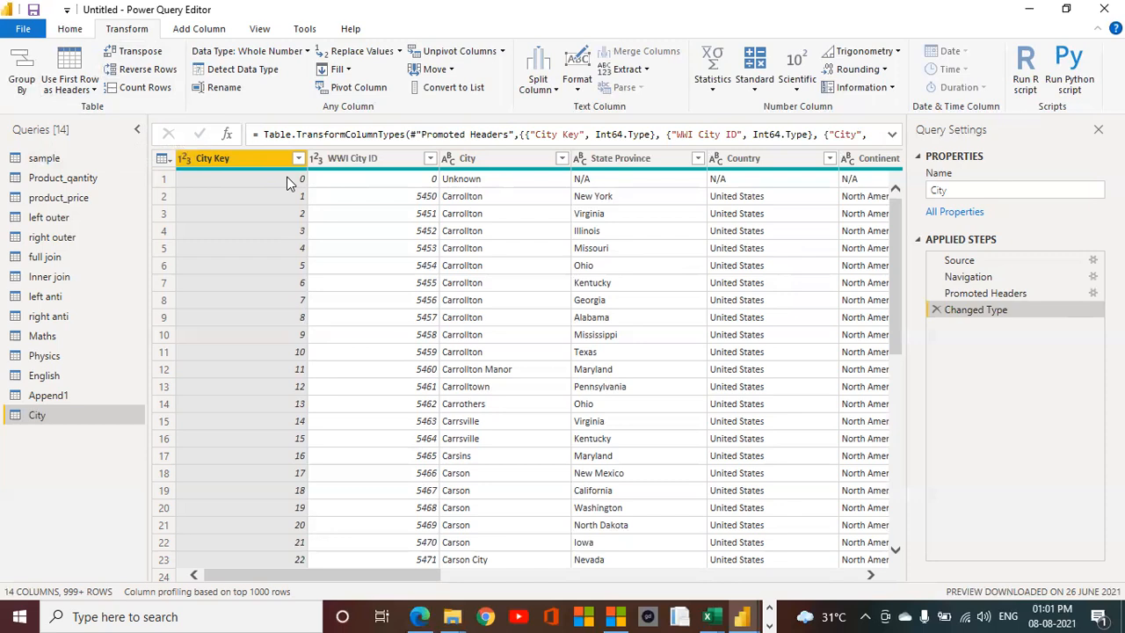
# - Keep only the Sales Territory and Latest Recorded Population columns in the City query
pyautogui.click(79, 33)
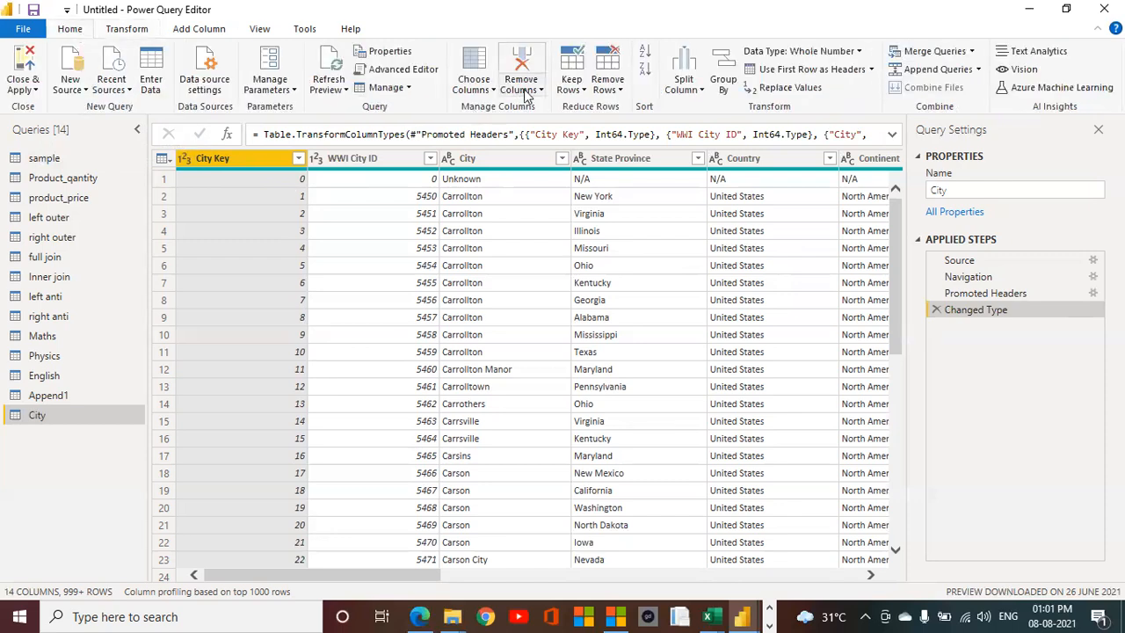
pyautogui.click(491, 88)
pyautogui.click(500, 109)
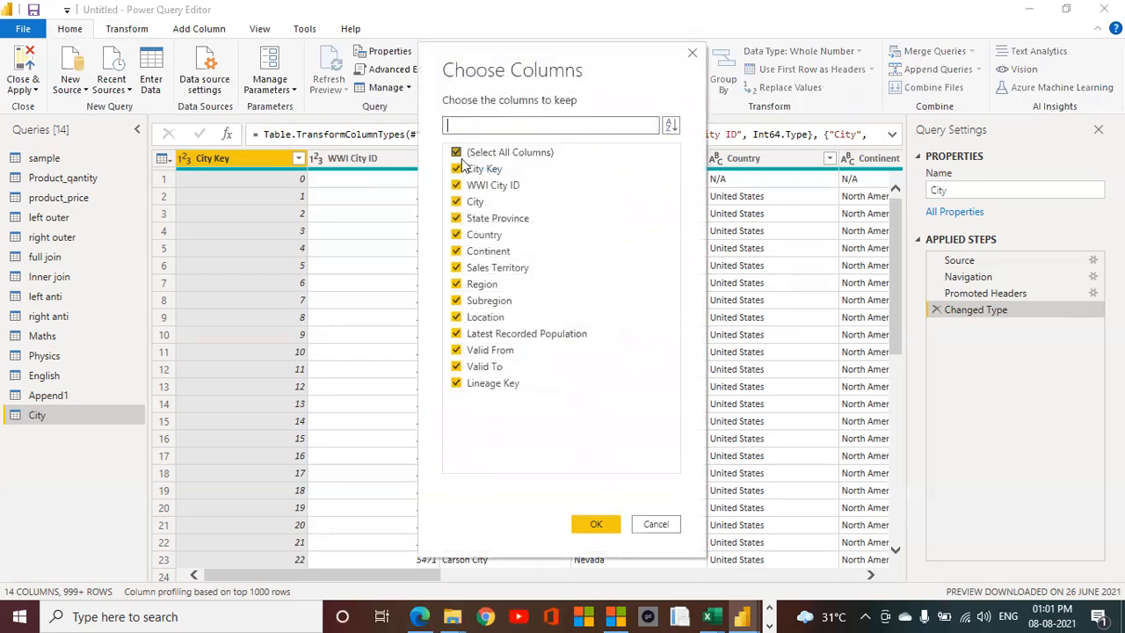
pyautogui.click(456, 152)
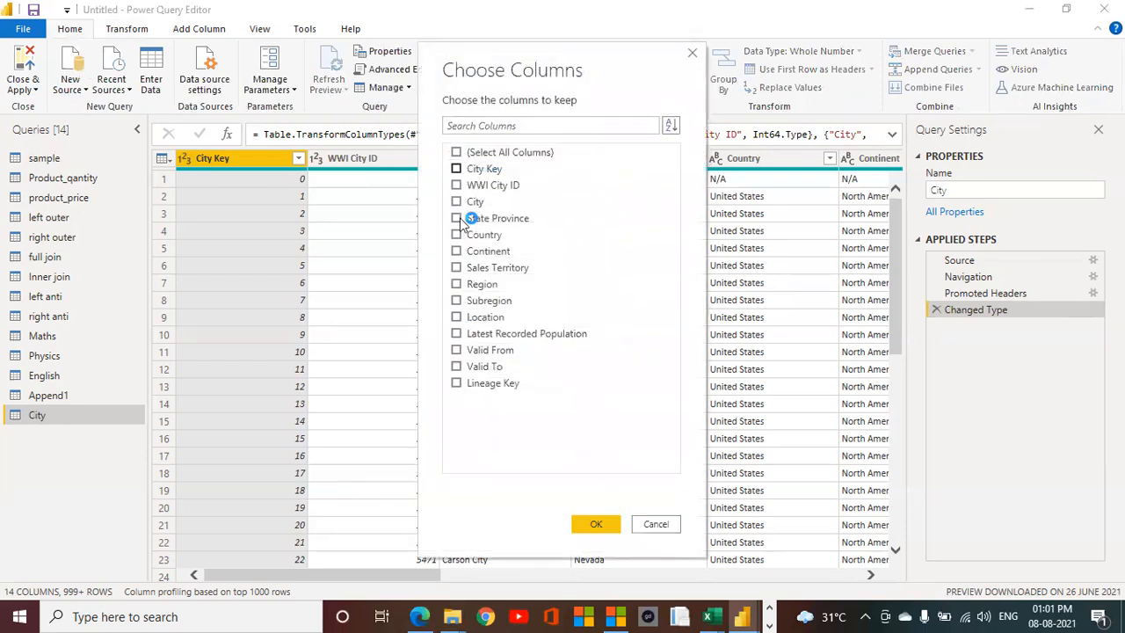
pyautogui.click(456, 268)
pyautogui.click(457, 335)
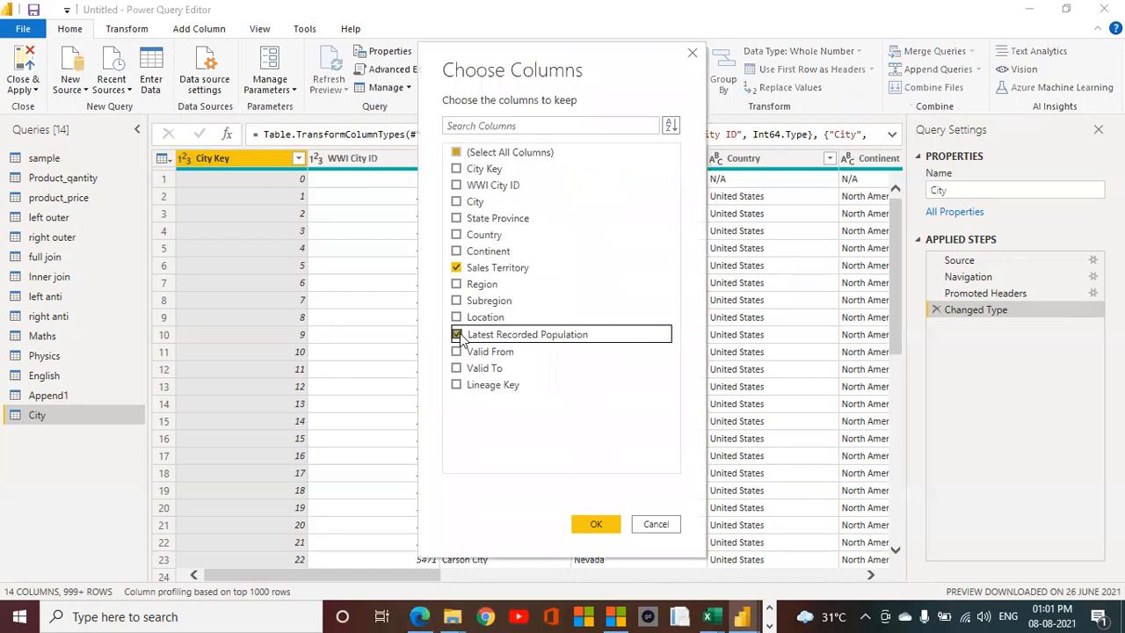
pyautogui.click(589, 523)
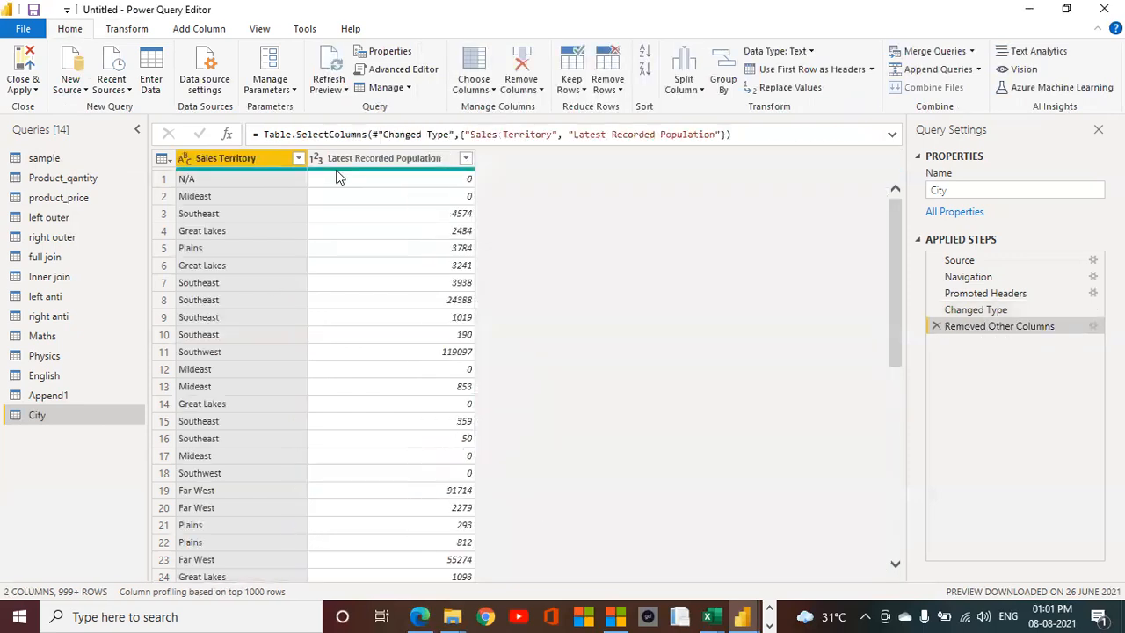
# - Start a basic grouping of the City rows by Sales Territory and name the new column Total_population
pyautogui.click(132, 30)
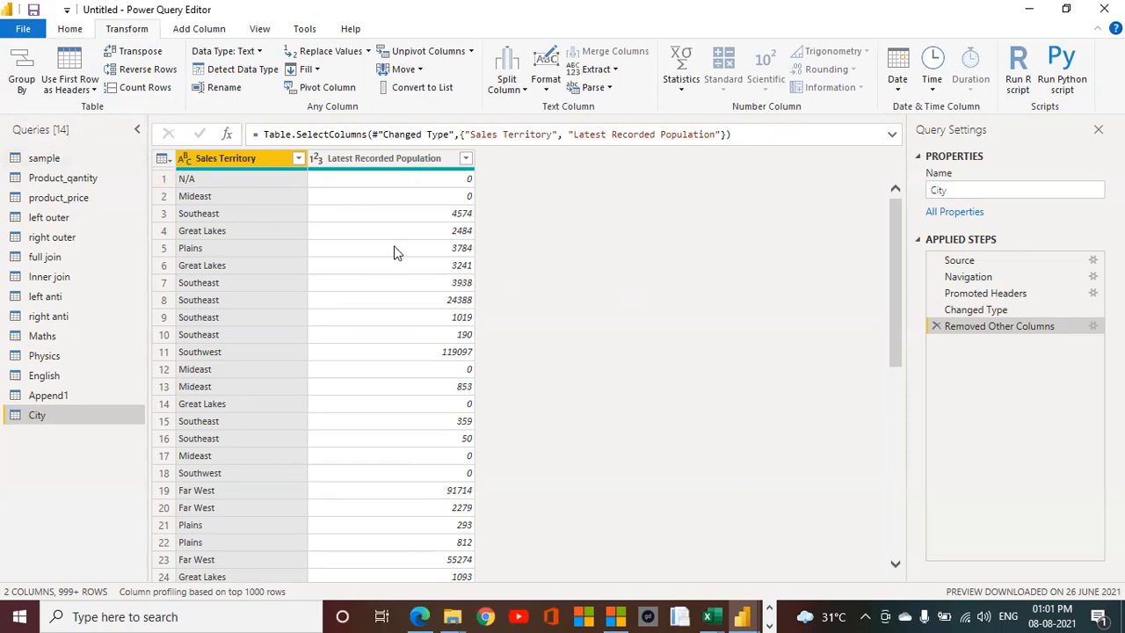
pyautogui.click(24, 83)
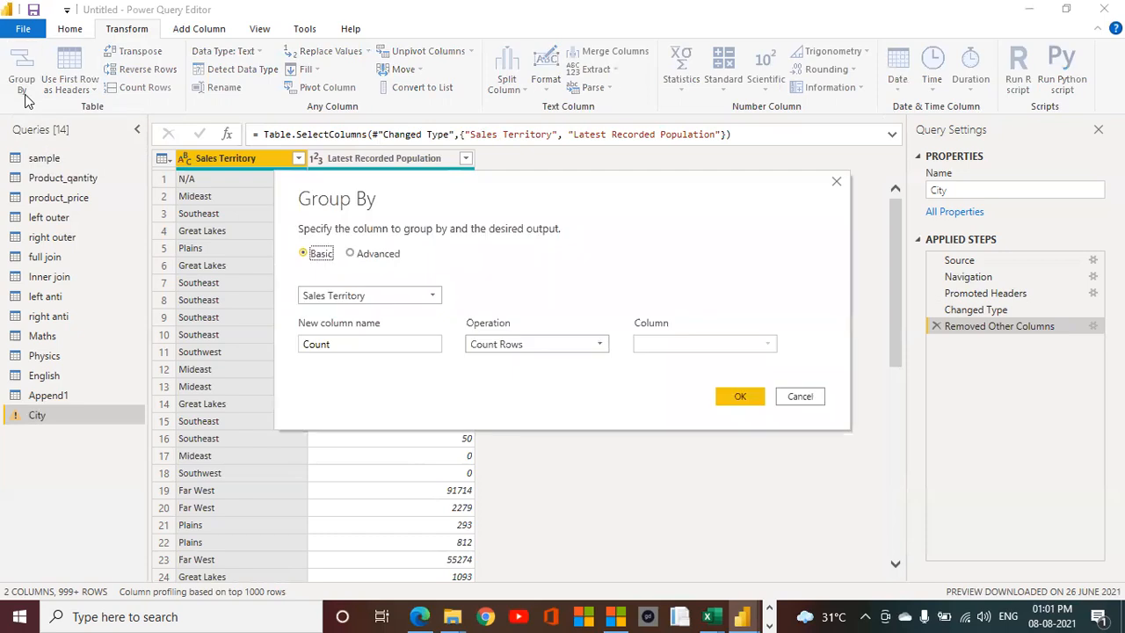
pyautogui.doubleClick(372, 343)
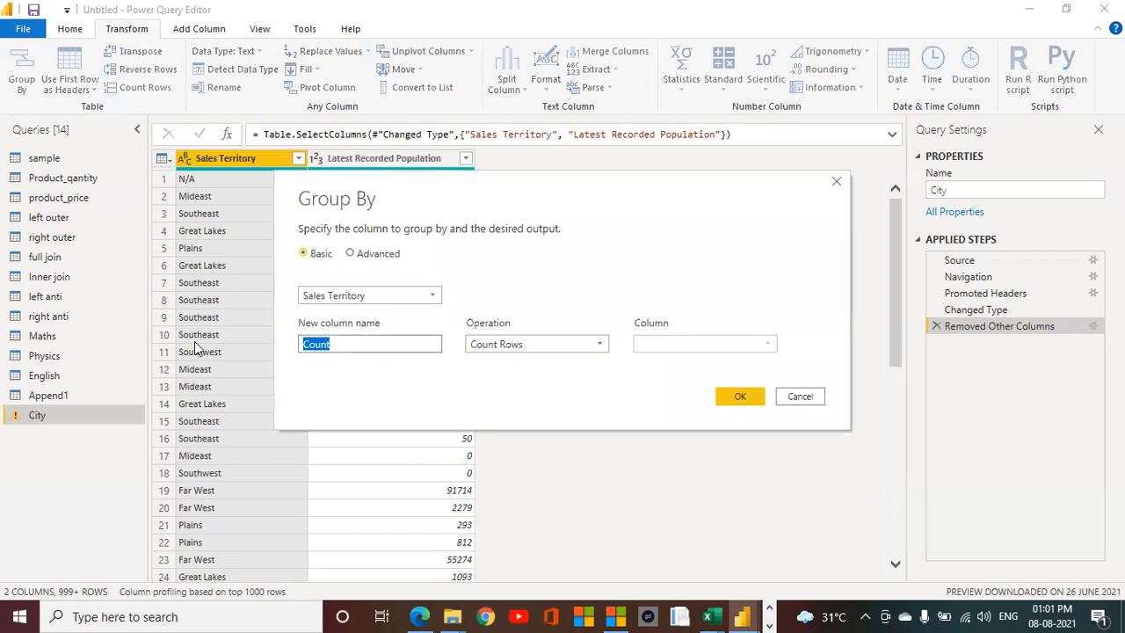
pyautogui.write('Total_populat')
pyautogui.write('ion')
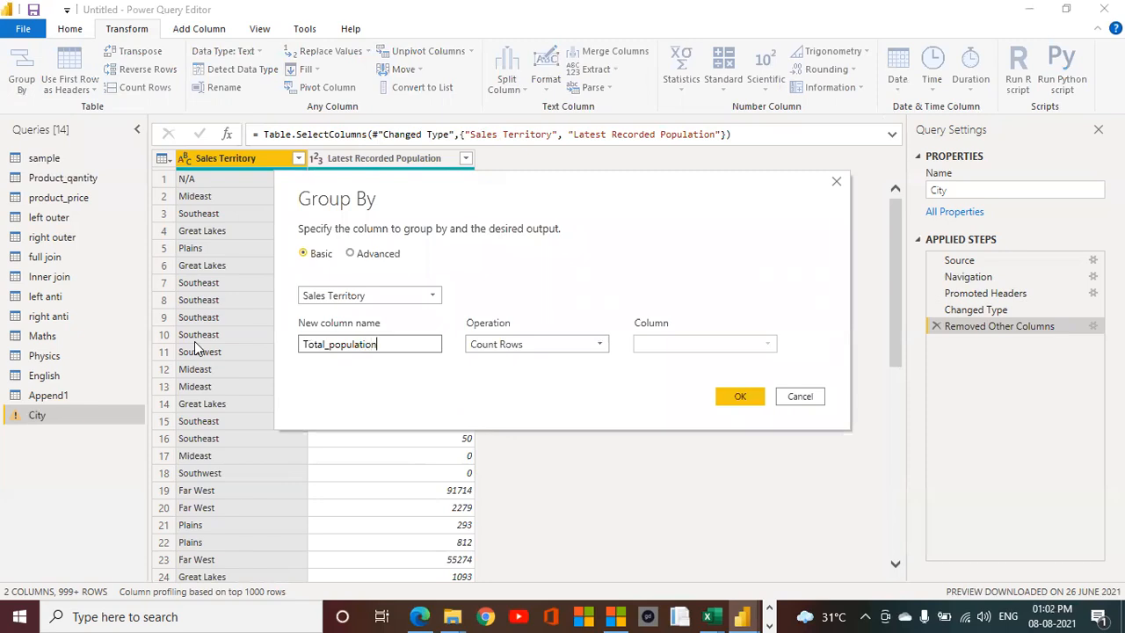
# - Set the grouping to the Sum of Latest Recorded Population and apply it
pyautogui.press('Tab')
pyautogui.hotkey('alt', 'Down')
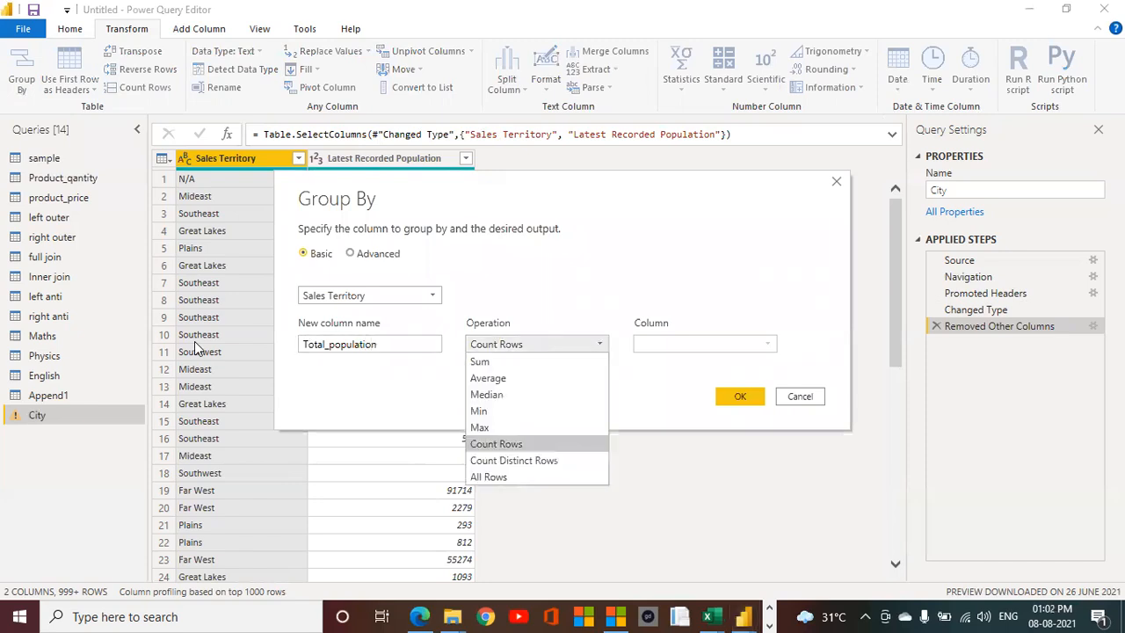
pyautogui.press('Up')
pyautogui.press('Up')
pyautogui.press('Up')
pyautogui.press('Up')
pyautogui.press('Up')
pyautogui.press('Return')
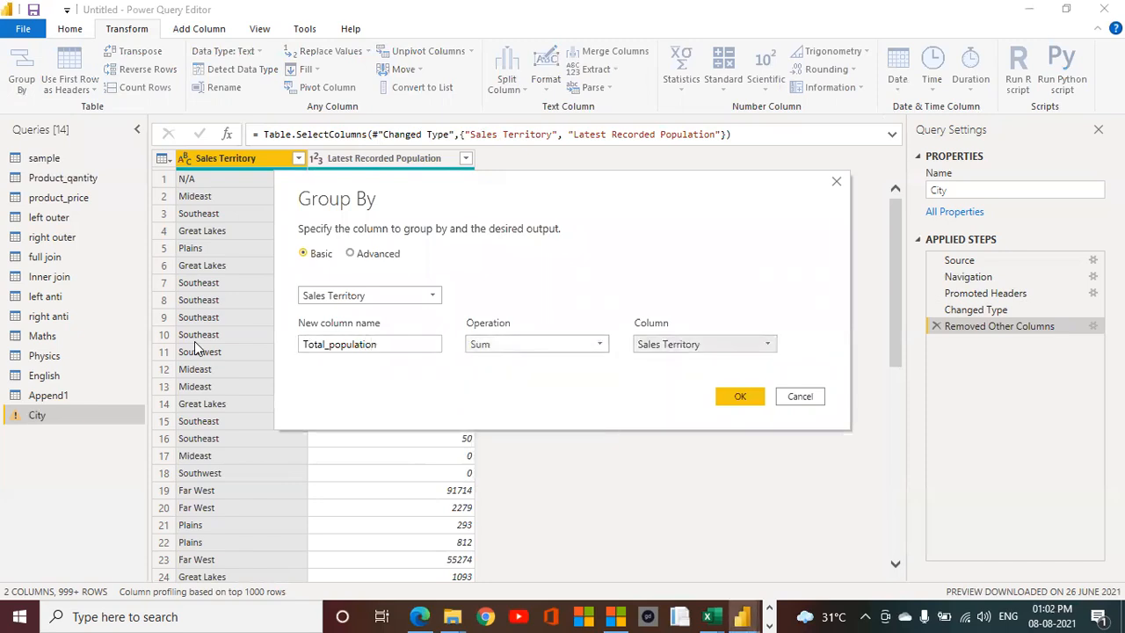
pyautogui.hotkey('alt', 'Down')
pyautogui.press('Down')
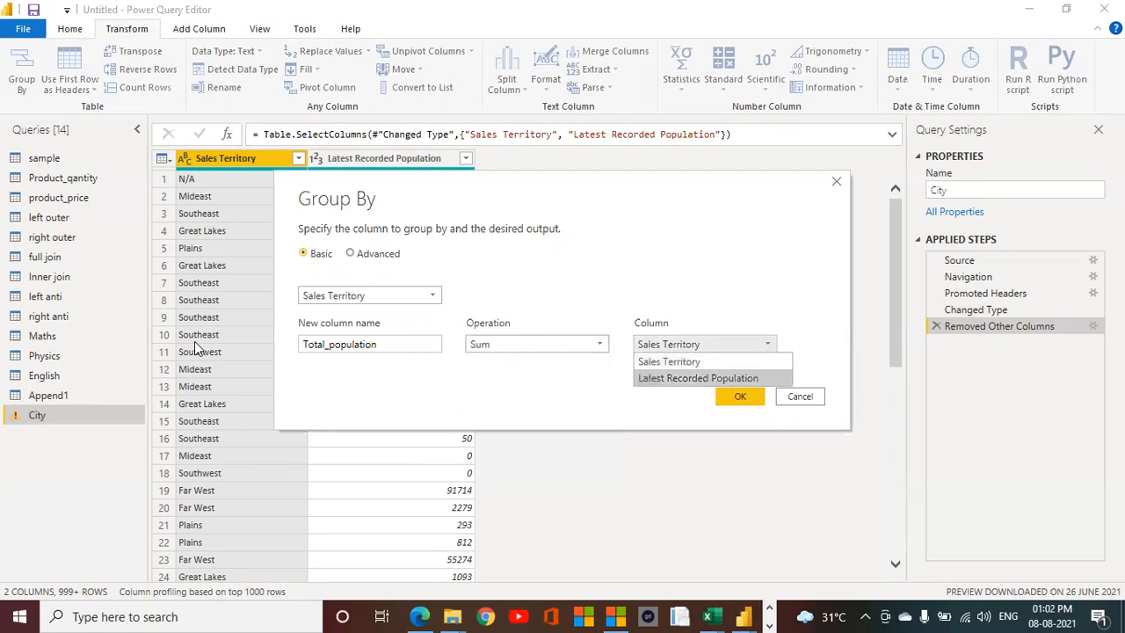
pyautogui.press('Return')
pyautogui.click(738, 395)
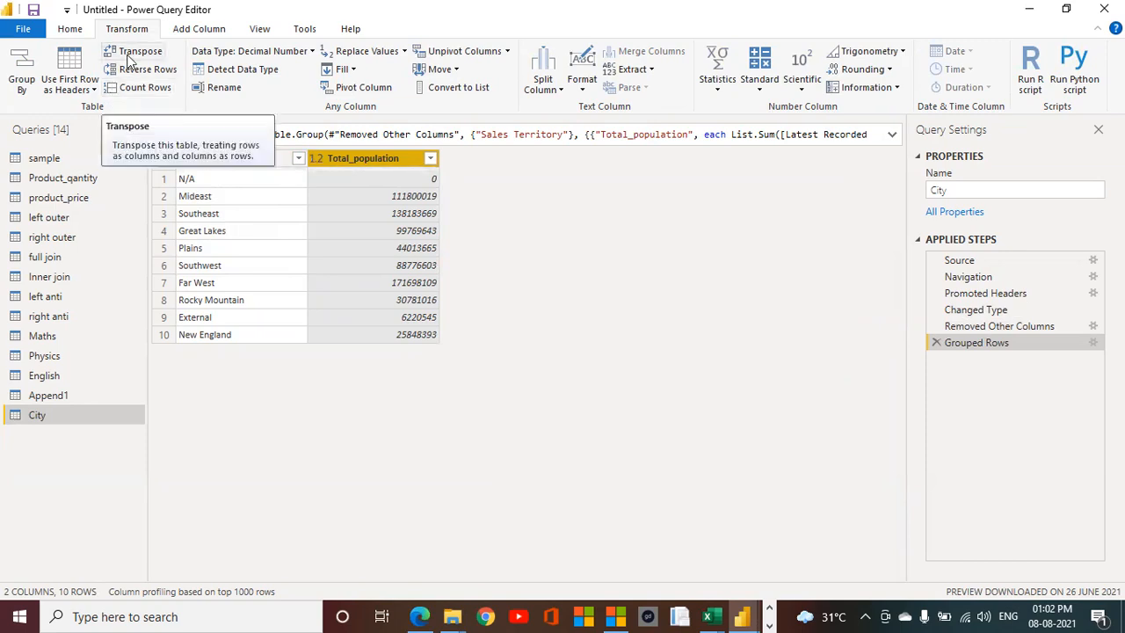
# - Transpose the grouped City table and promote its first row to column headers
pyautogui.click(234, 159)
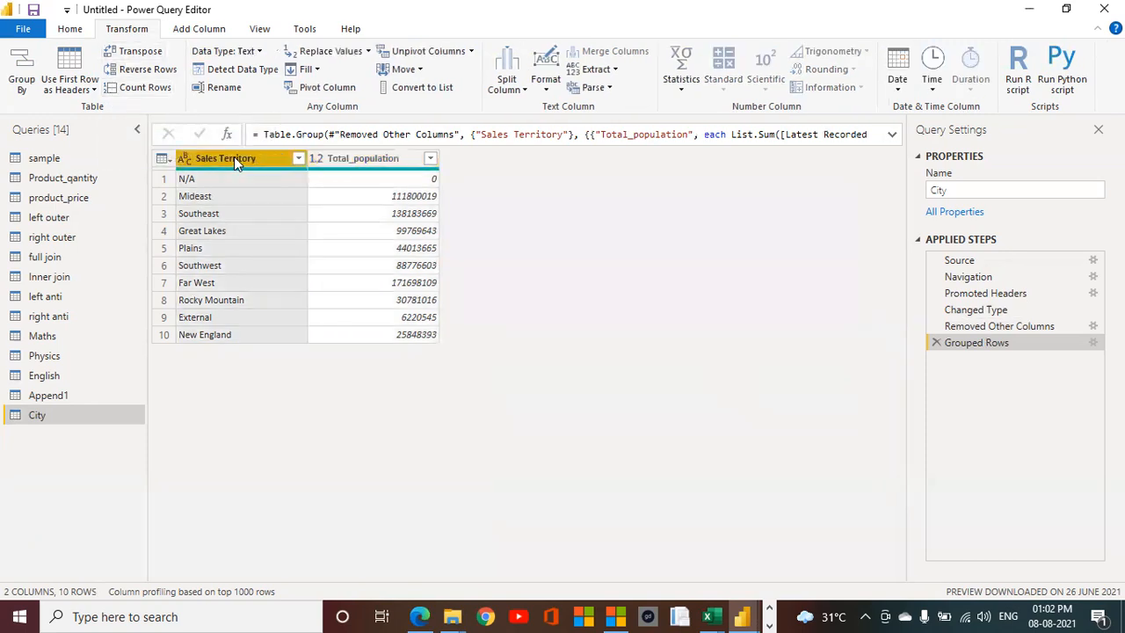
pyautogui.click(139, 52)
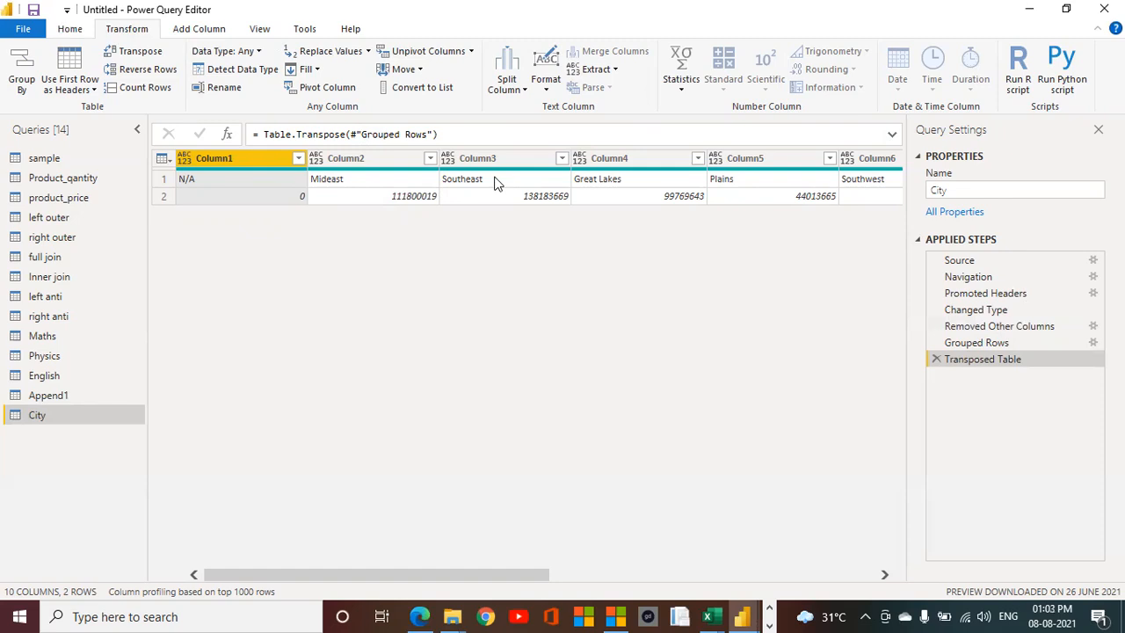
pyautogui.click(769, 620)
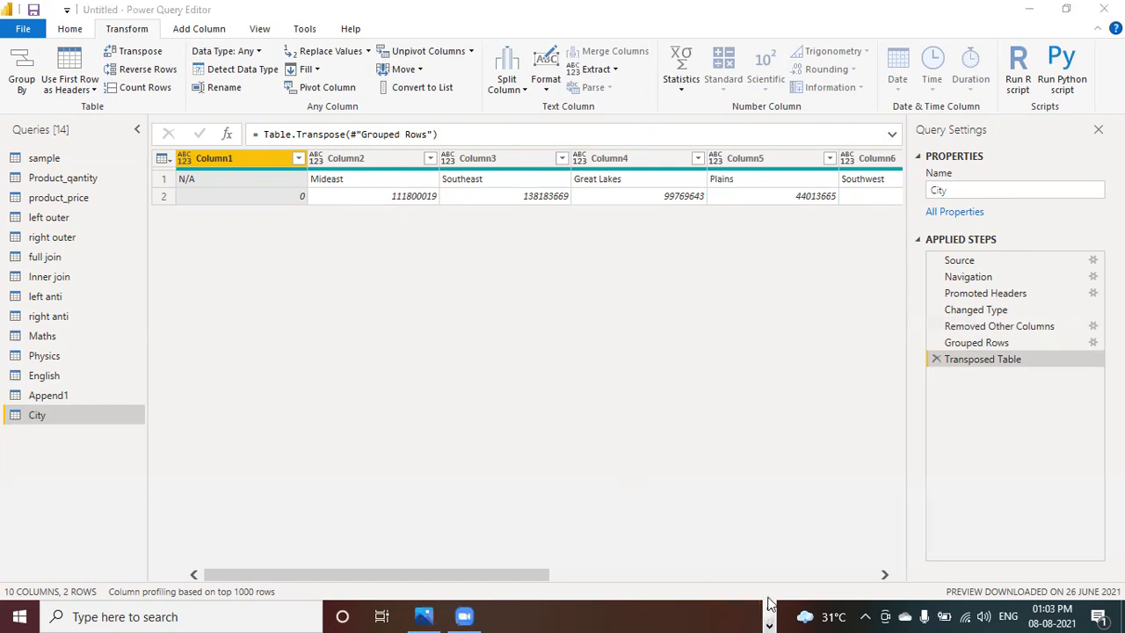
pyautogui.click(769, 608)
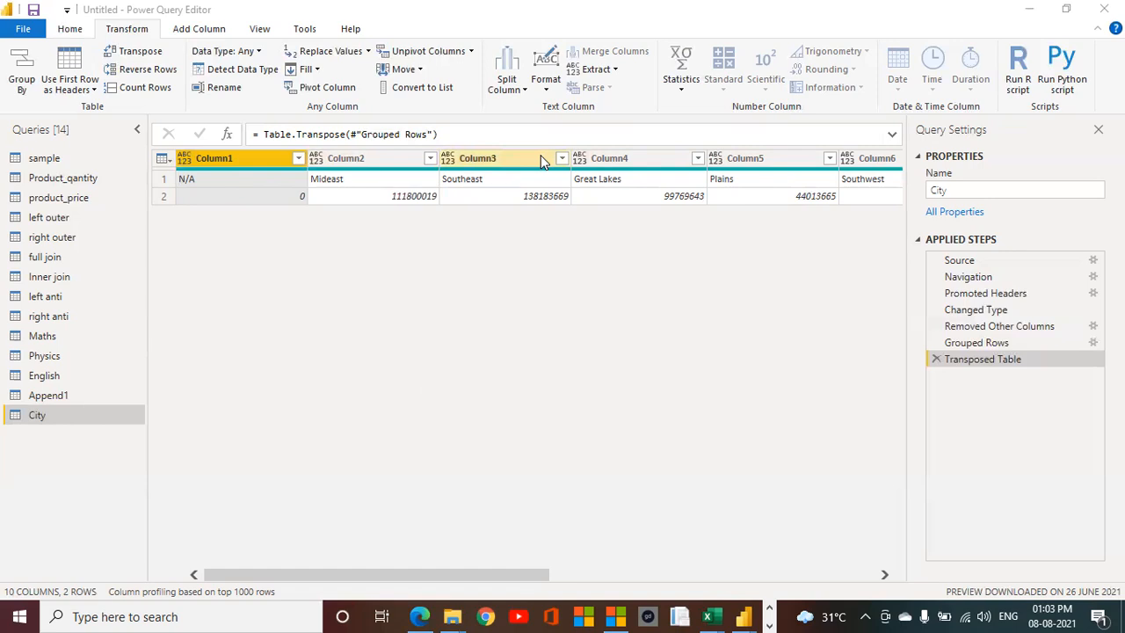
pyautogui.click(77, 81)
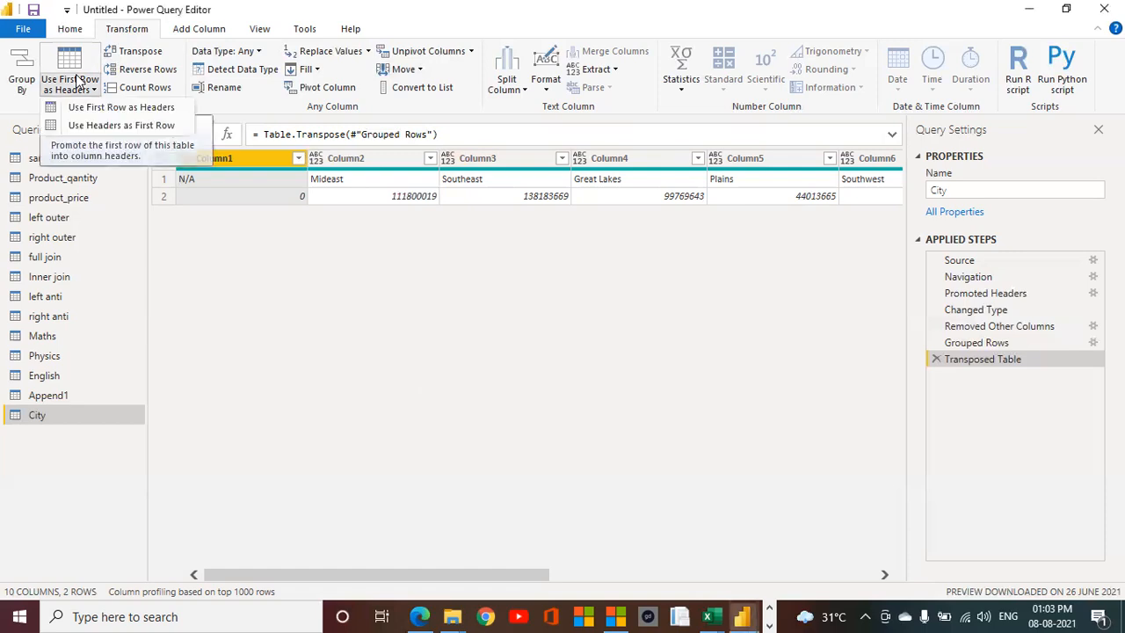
pyautogui.click(85, 106)
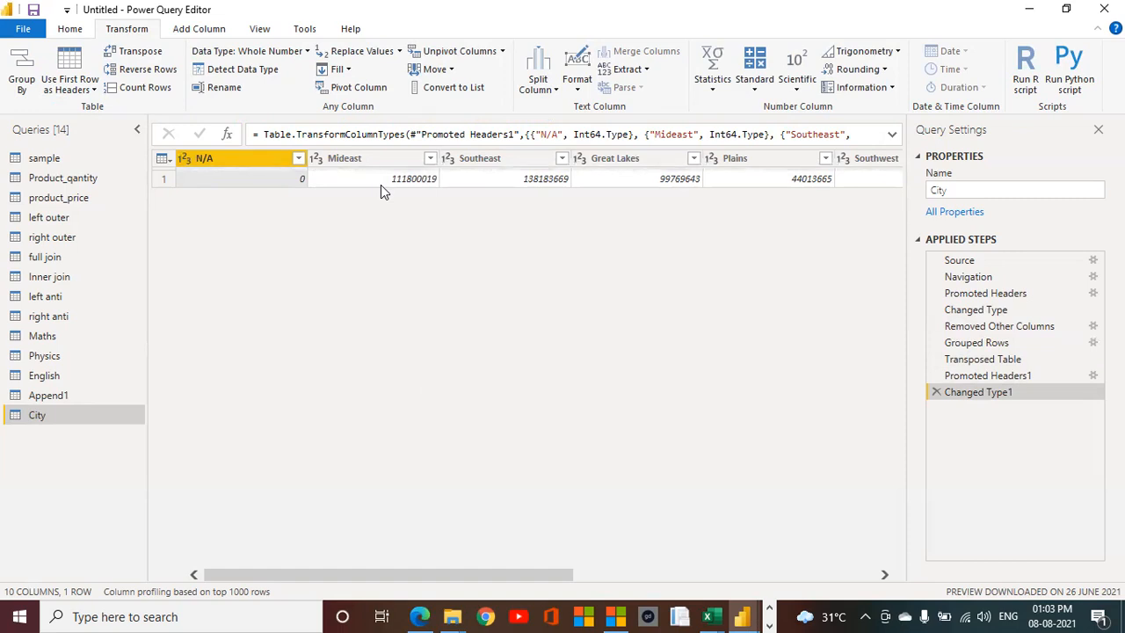
# - Reverse the row order of the product_price table twice
pyautogui.click(141, 70)
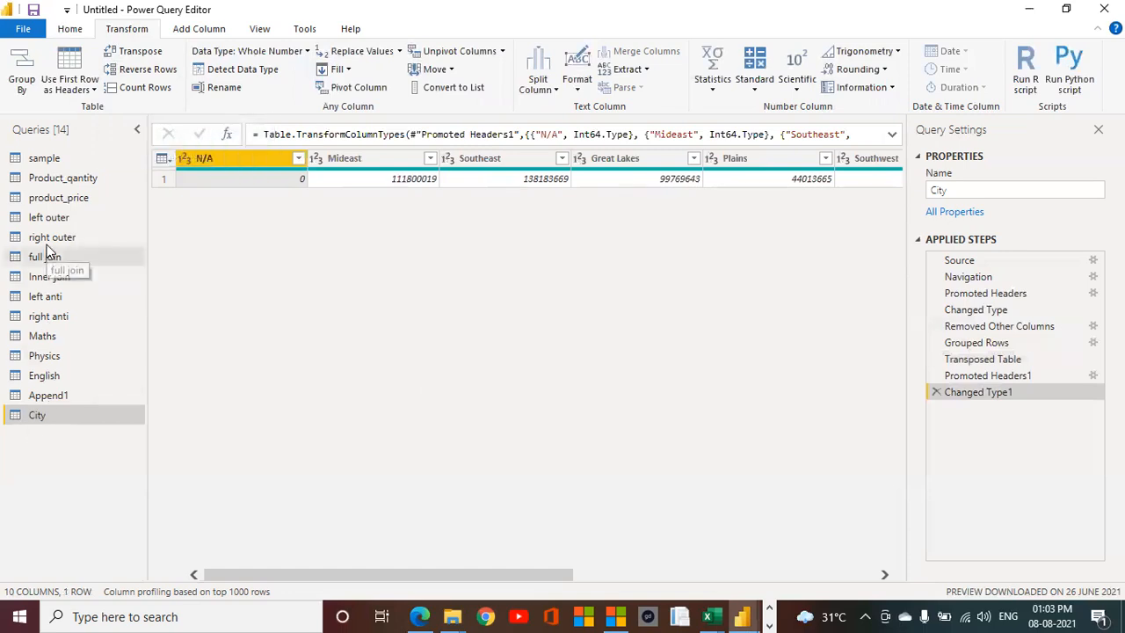
pyautogui.click(55, 199)
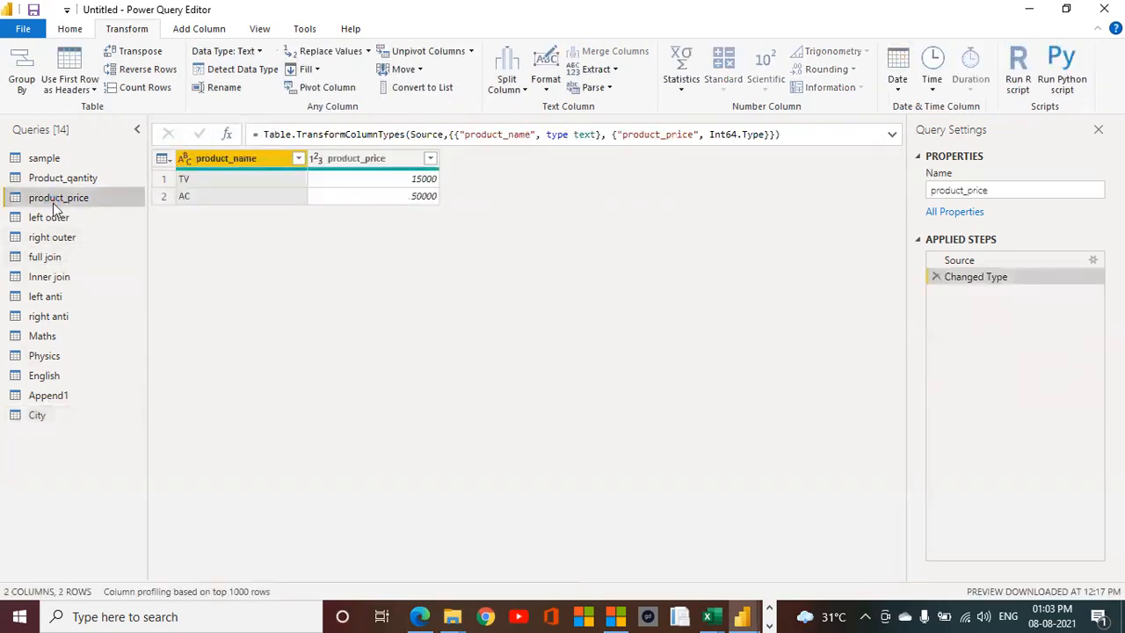
pyautogui.click(159, 71)
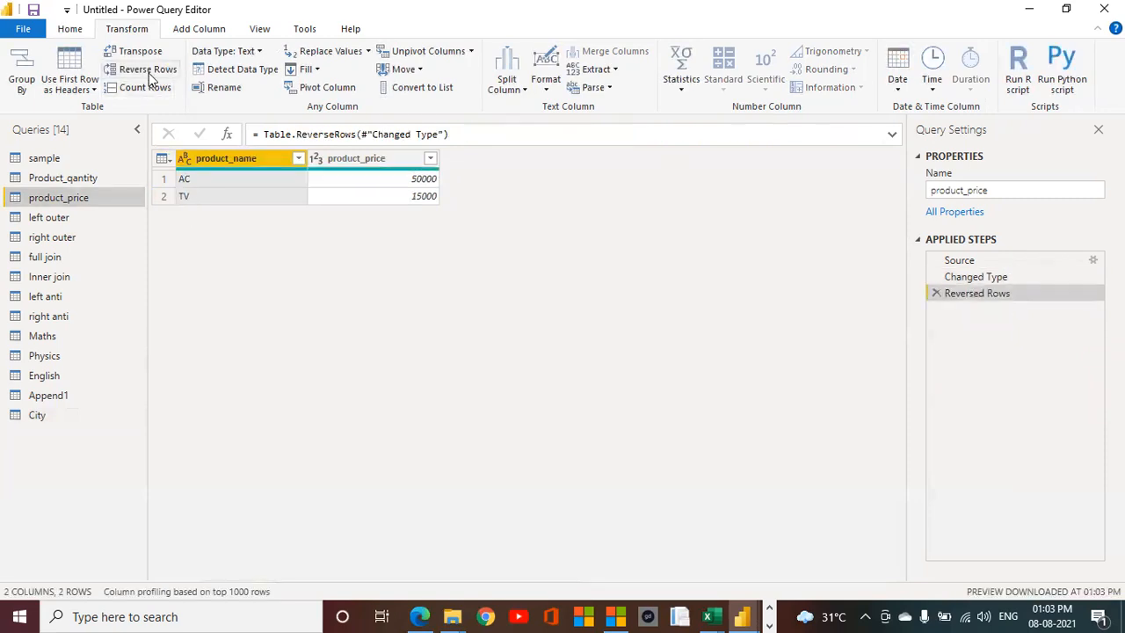
pyautogui.click(149, 70)
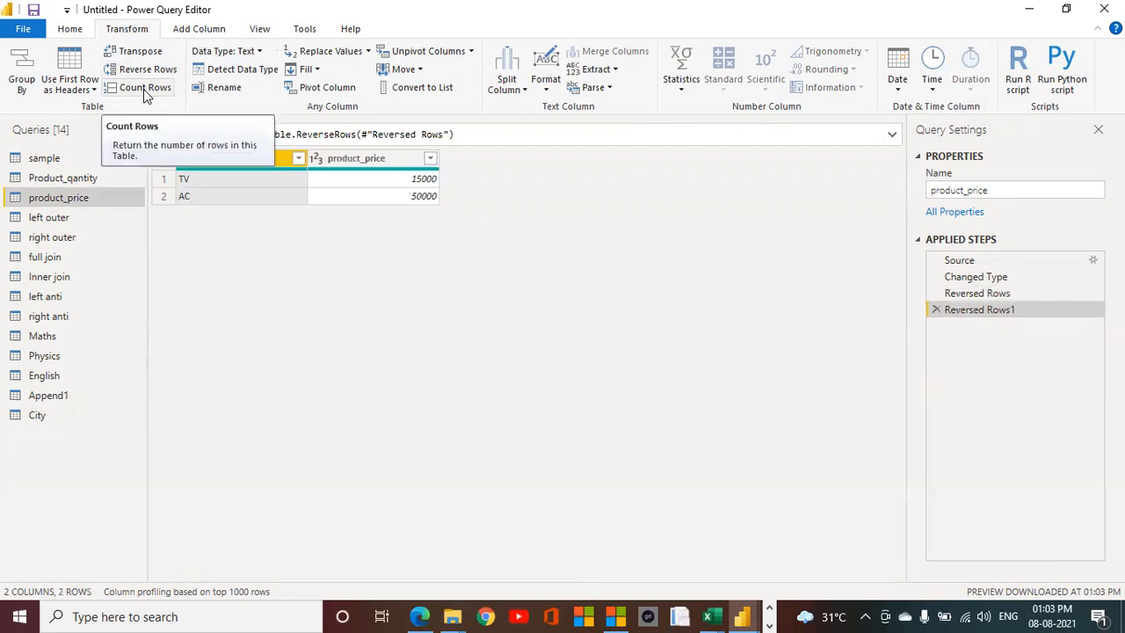
# - Count the rows of the product_price table and delete the Counted Rows step
pyautogui.click(143, 88)
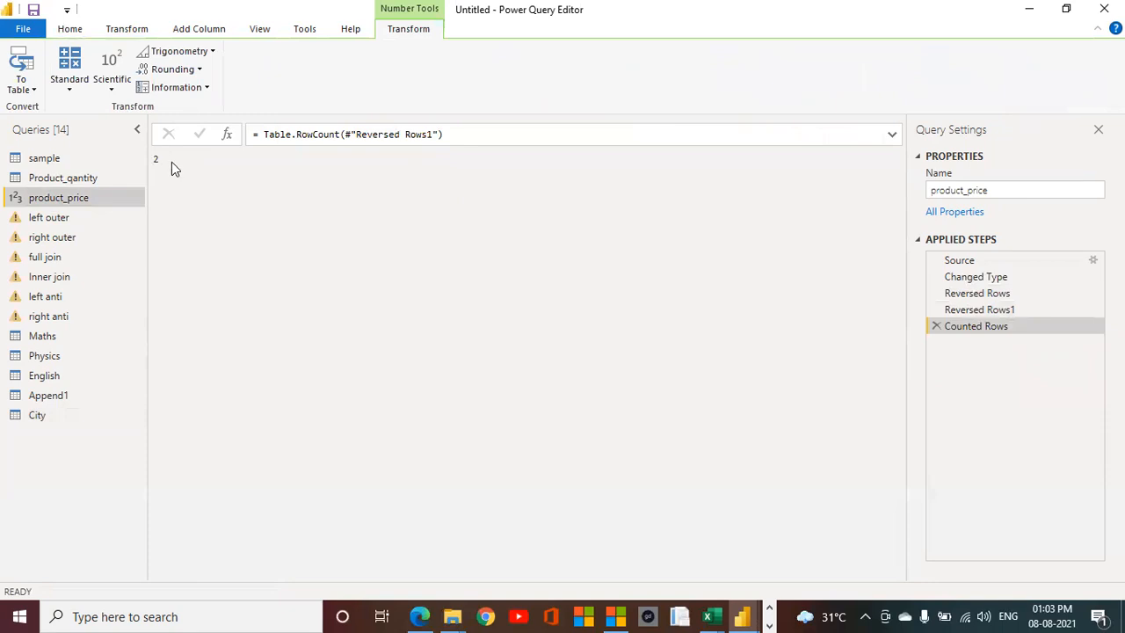
pyautogui.click(936, 326)
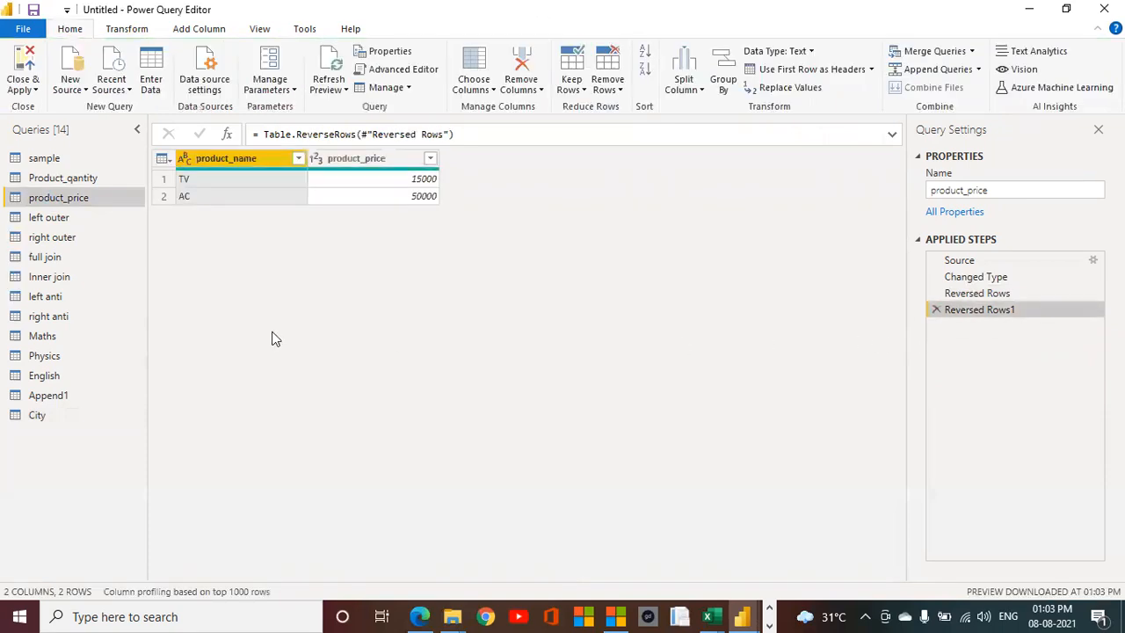
# - Examine the data types available for the N/A column of the City query
pyautogui.click(38, 410)
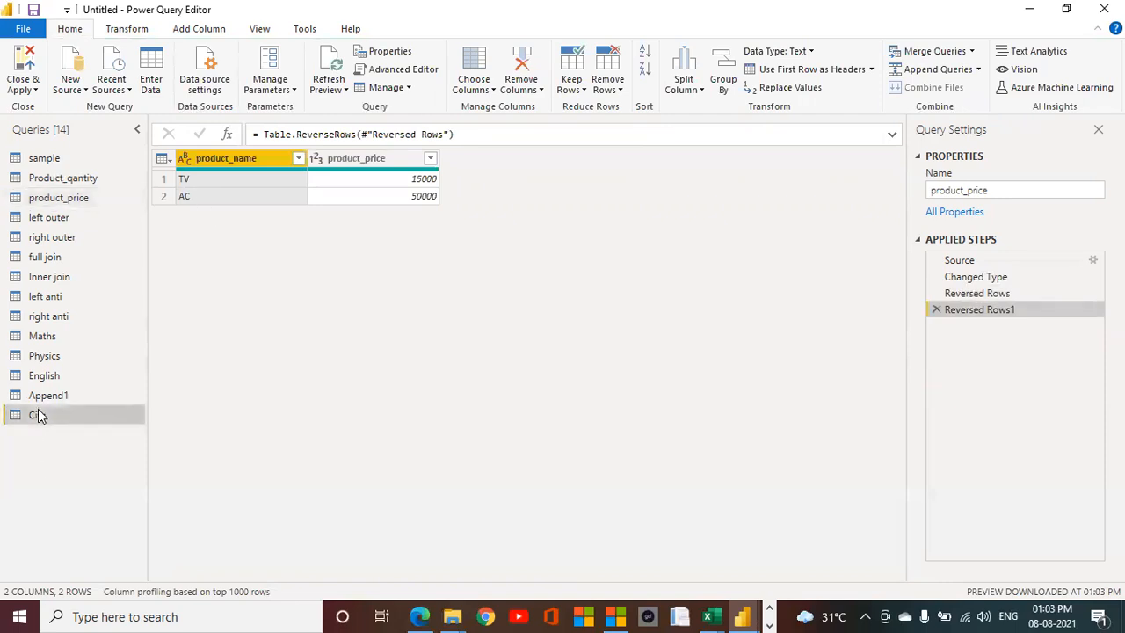
pyautogui.click(127, 28)
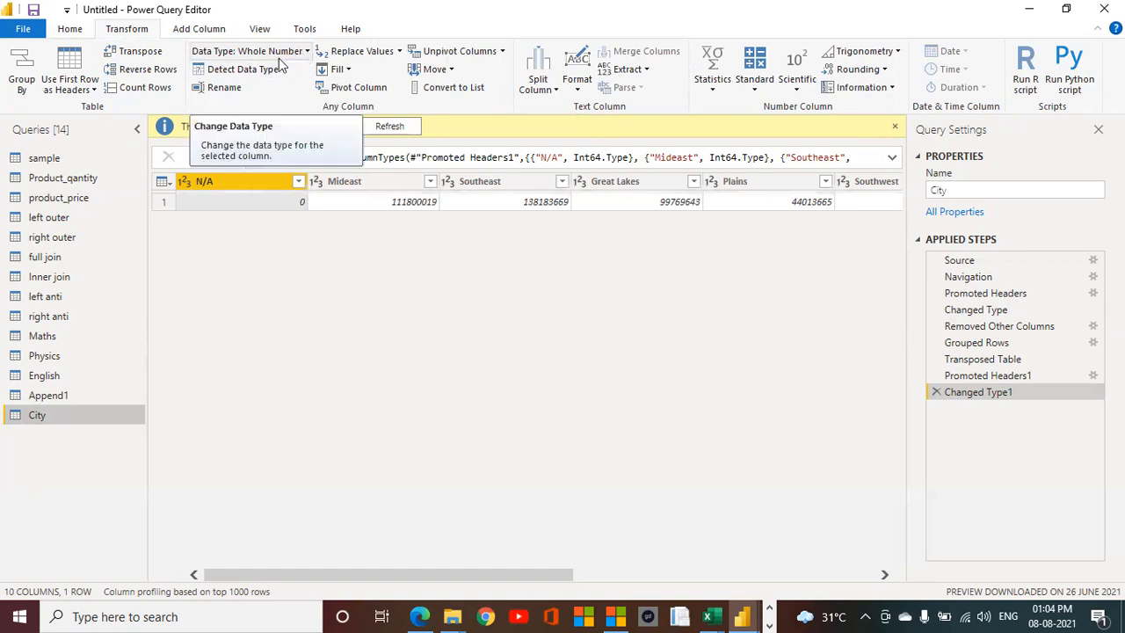
pyautogui.click(307, 53)
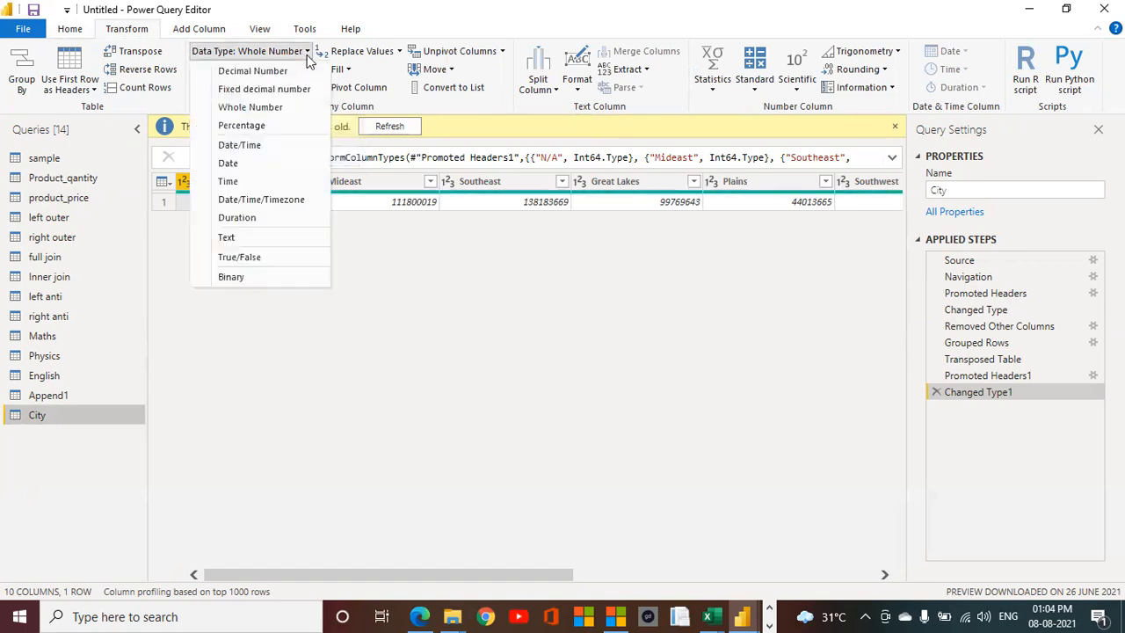
pyautogui.click(260, 313)
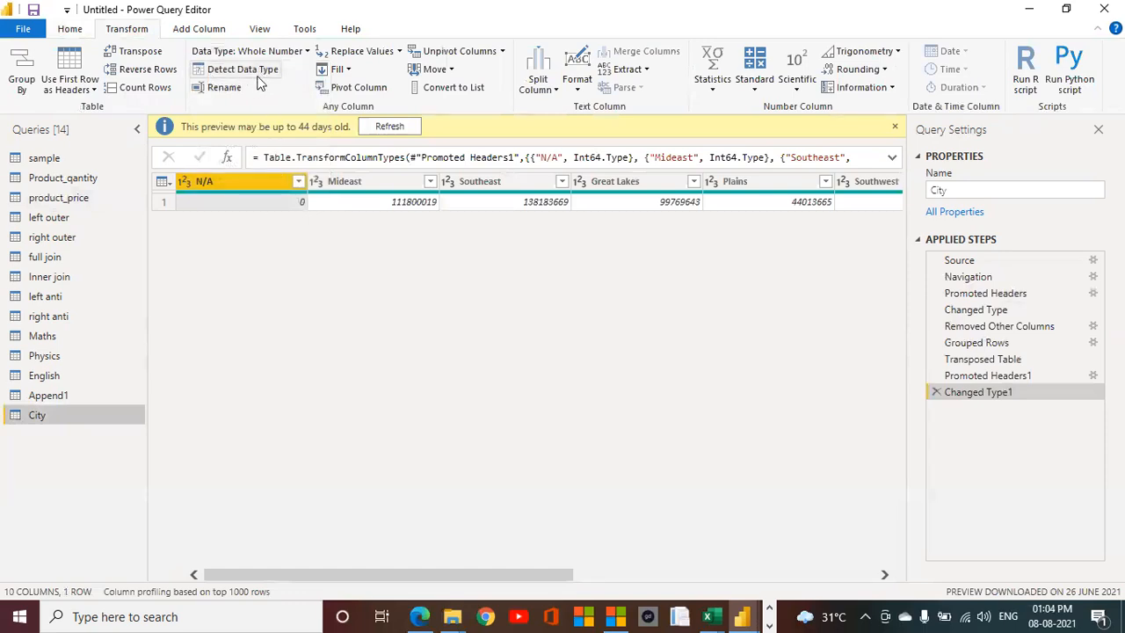
# - Change the roll no column of the Physics query to Text, replacing the current type conversion
pyautogui.click(39, 359)
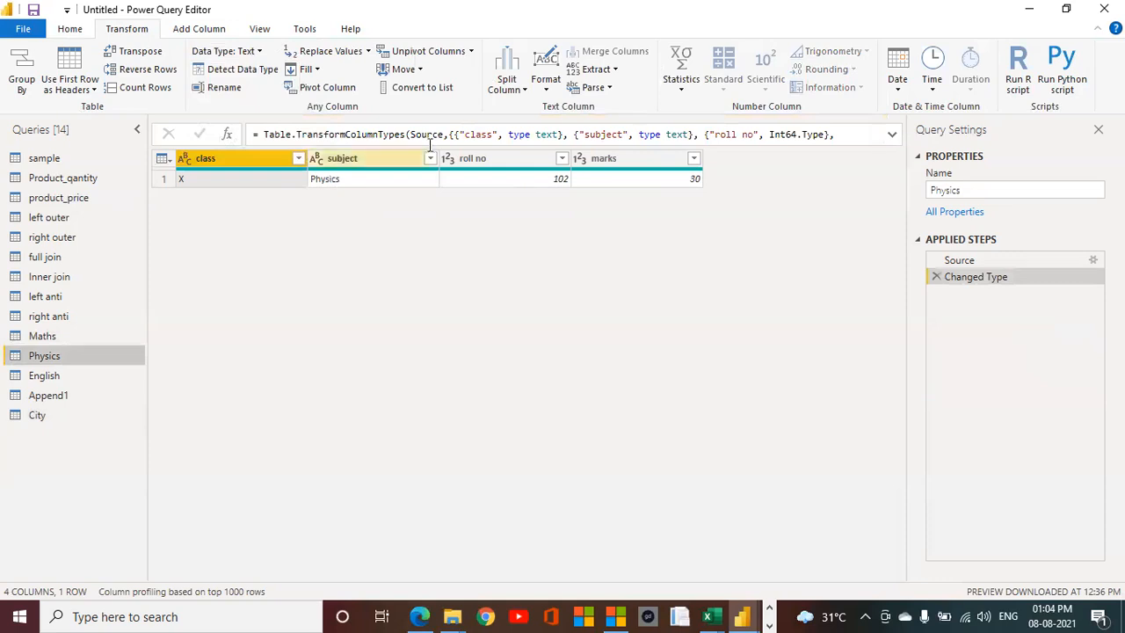
pyautogui.click(562, 158)
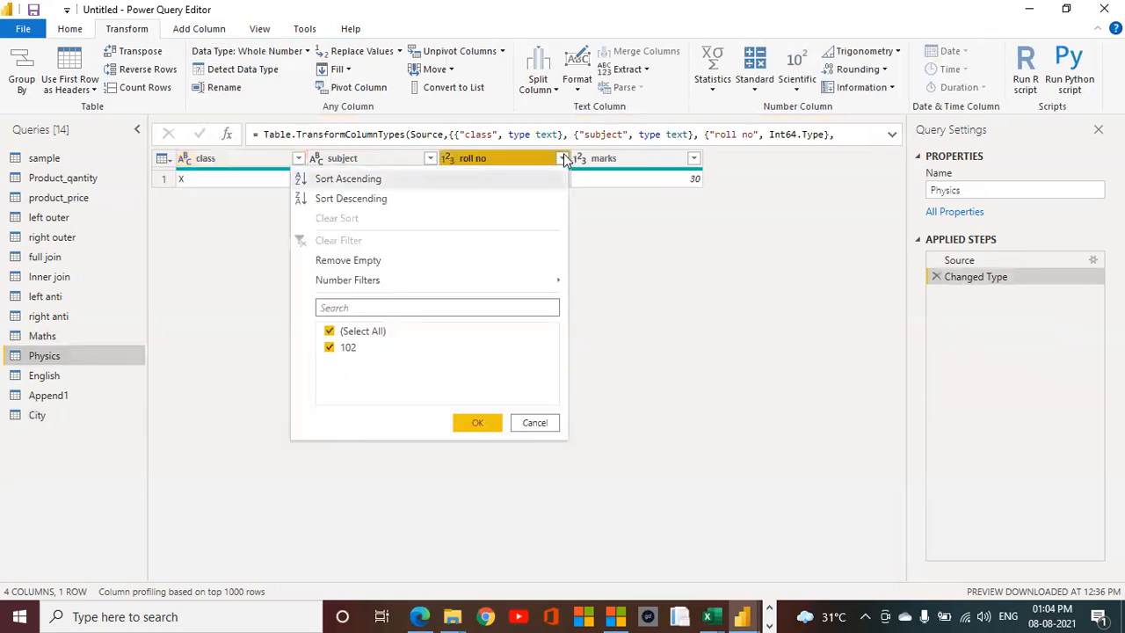
pyautogui.click(648, 229)
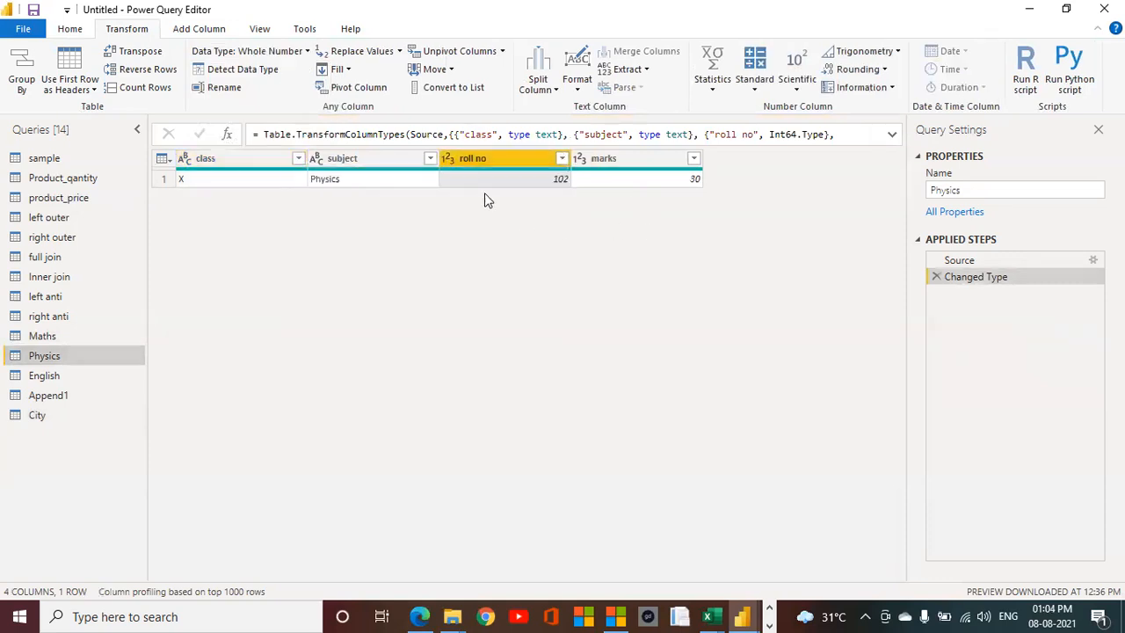
pyautogui.click(448, 161)
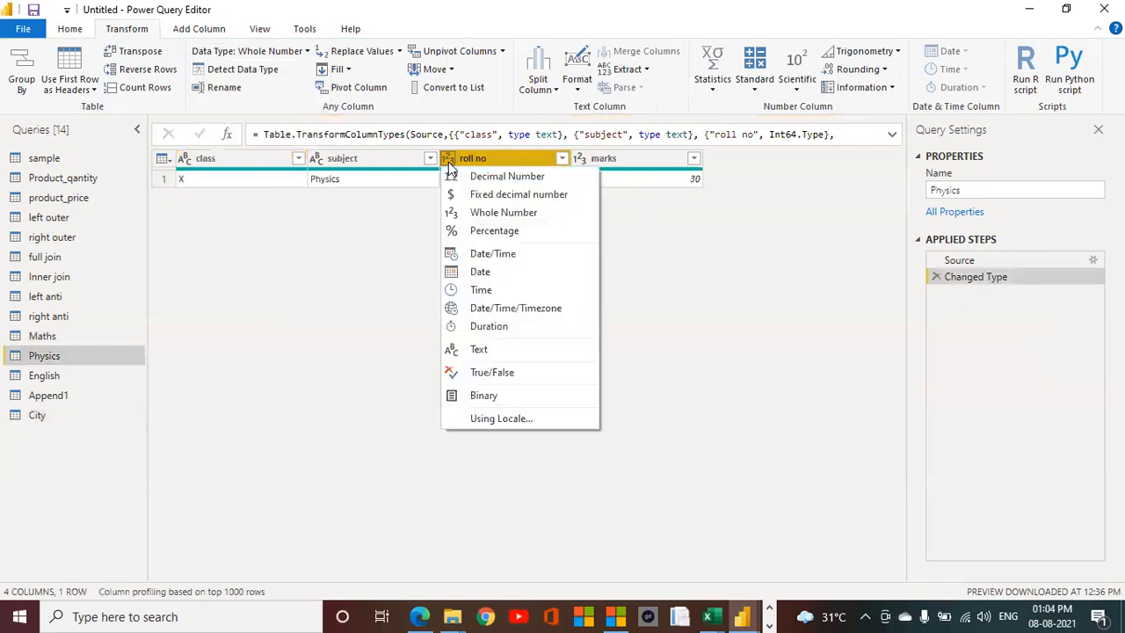
pyautogui.click(449, 352)
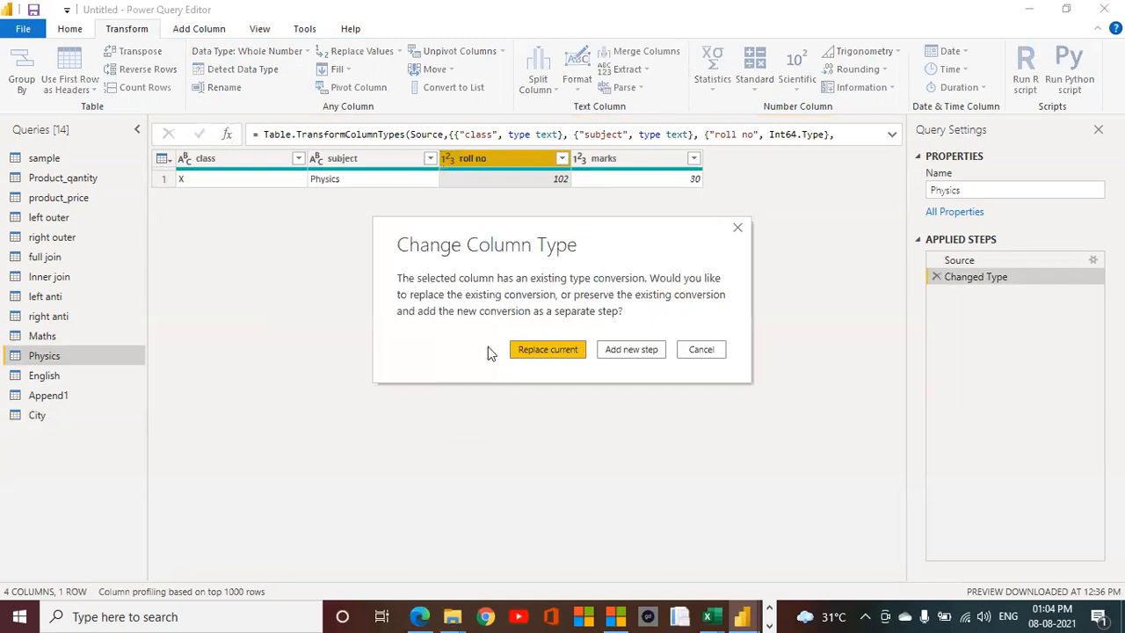
pyautogui.click(531, 350)
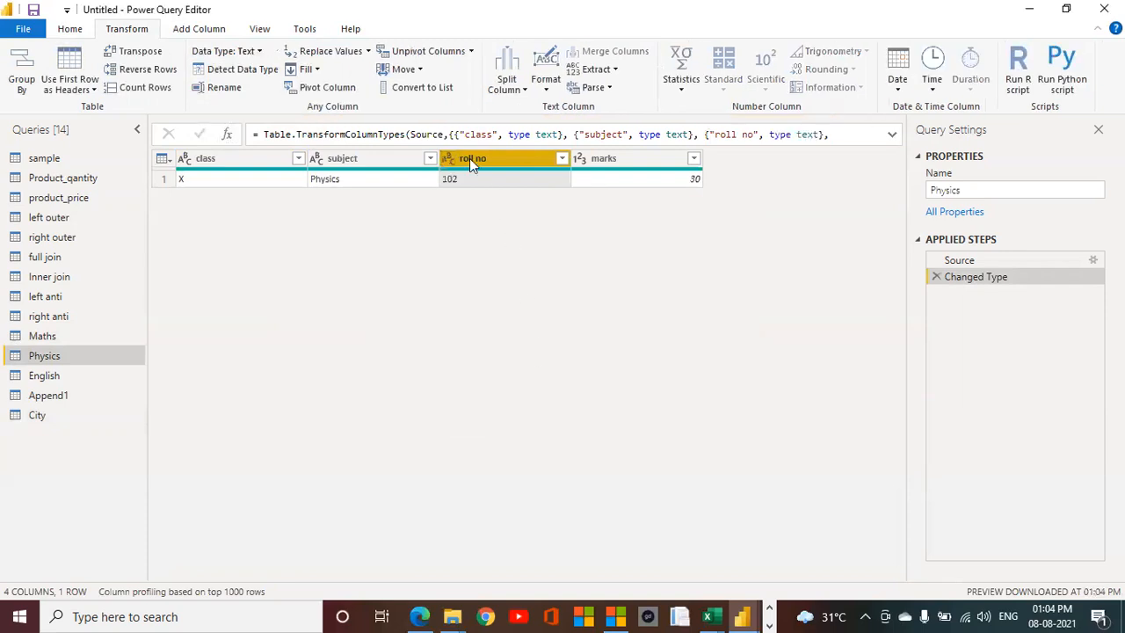
# - Detect the data type of the Physics query's roll no column and open the column's name for editing
pyautogui.click(247, 74)
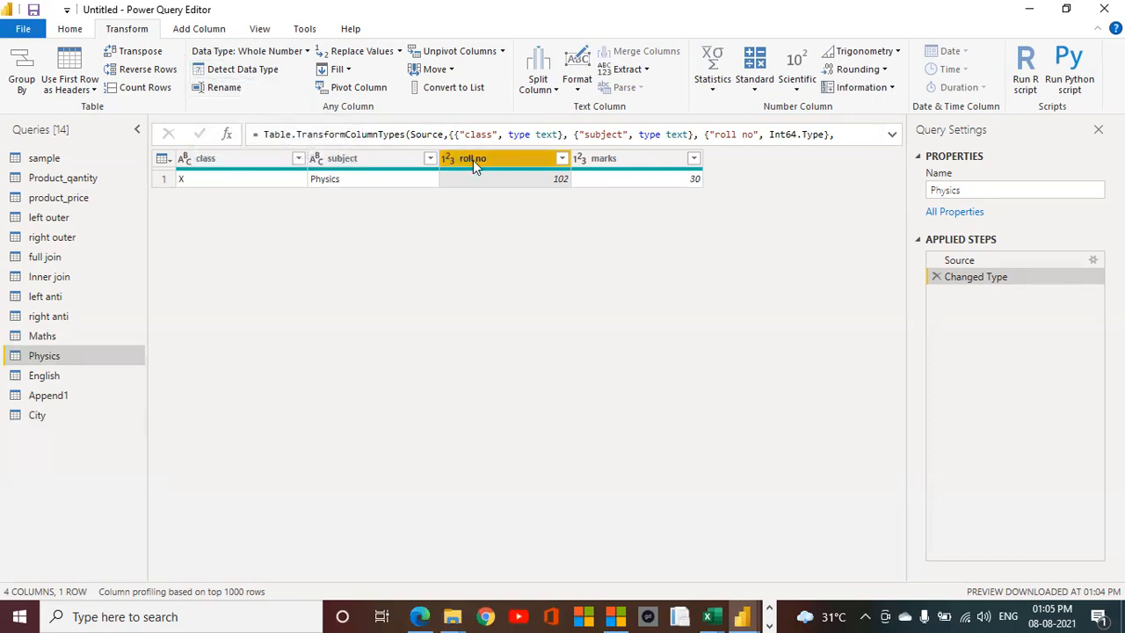
pyautogui.click(224, 88)
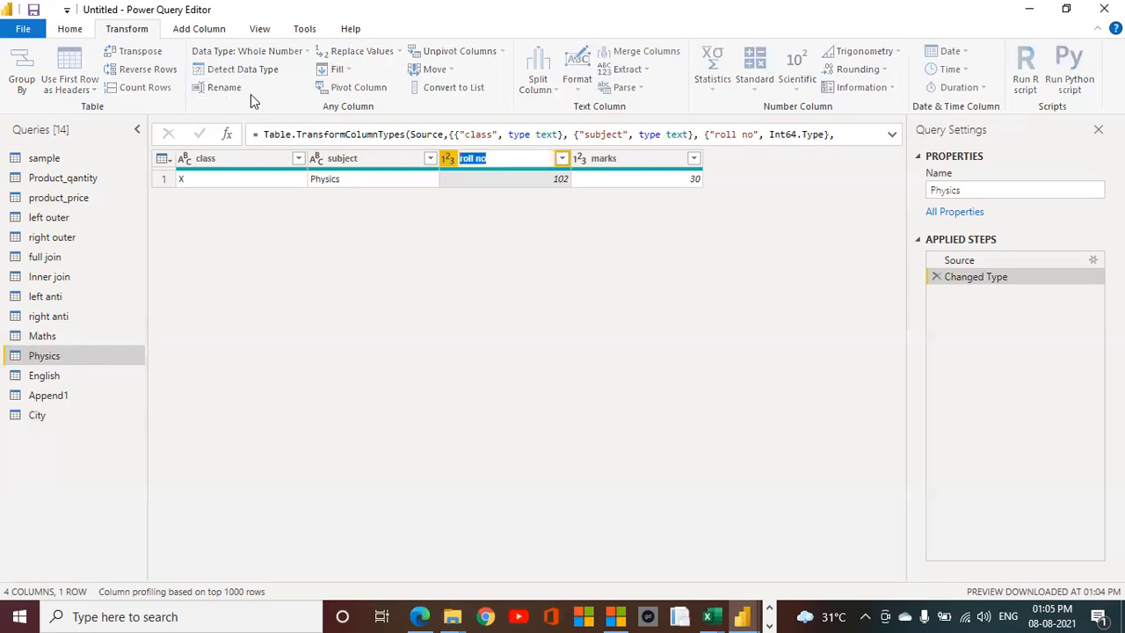
pyautogui.click(470, 308)
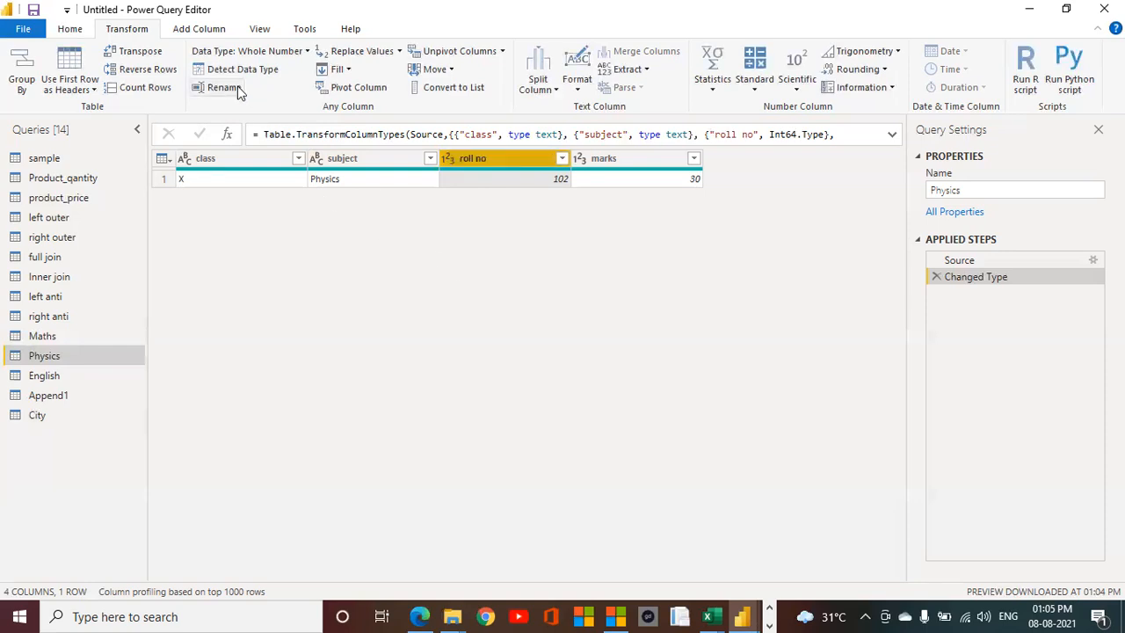
# - Examine the Replace Values and Fill options available for the roll no column of the Physics query
pyautogui.click(400, 53)
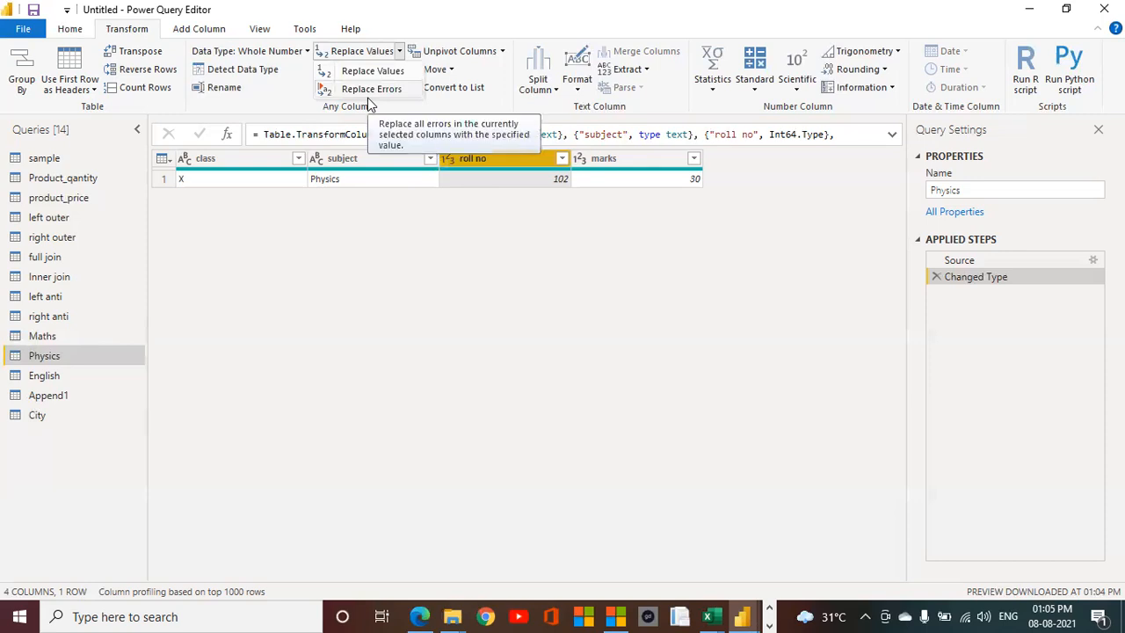
pyautogui.click(496, 235)
pyautogui.click(553, 180)
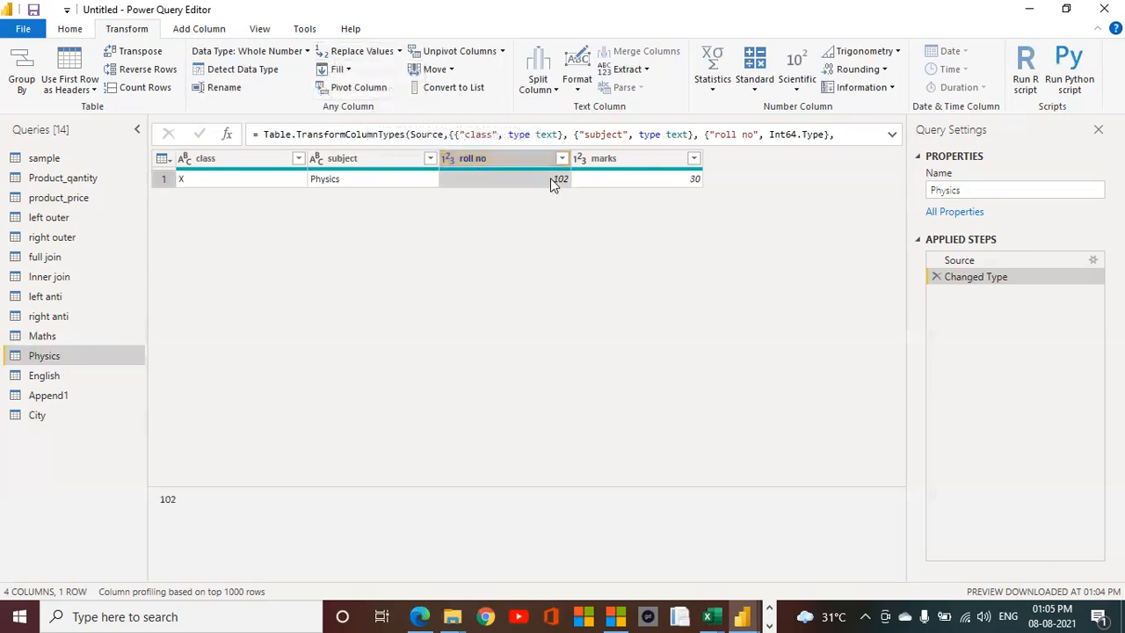
pyautogui.click(348, 71)
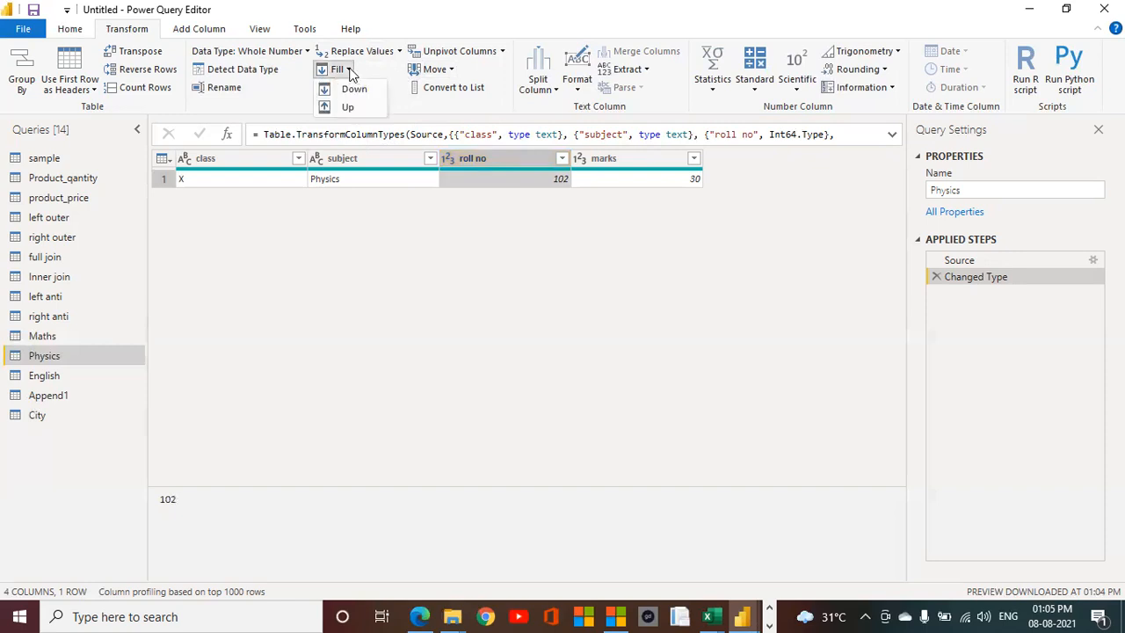
pyautogui.click(350, 314)
# - Import the sample sheet from the SQL_database Excel workbook in the ALL QUERIES folder as a new query
pyautogui.click(74, 30)
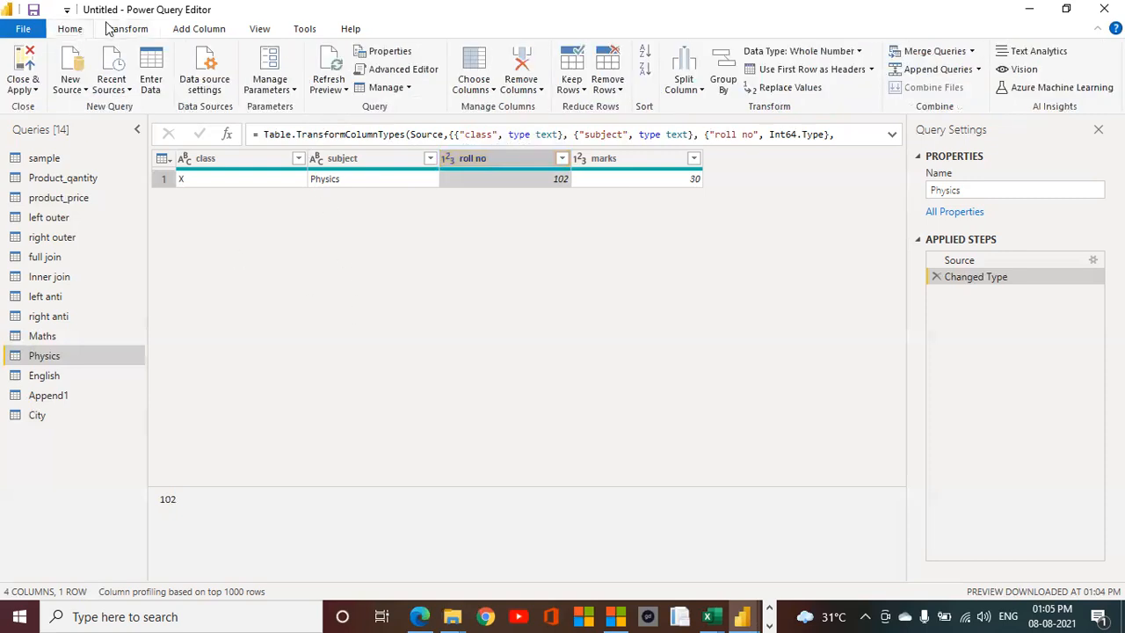
pyautogui.click(110, 29)
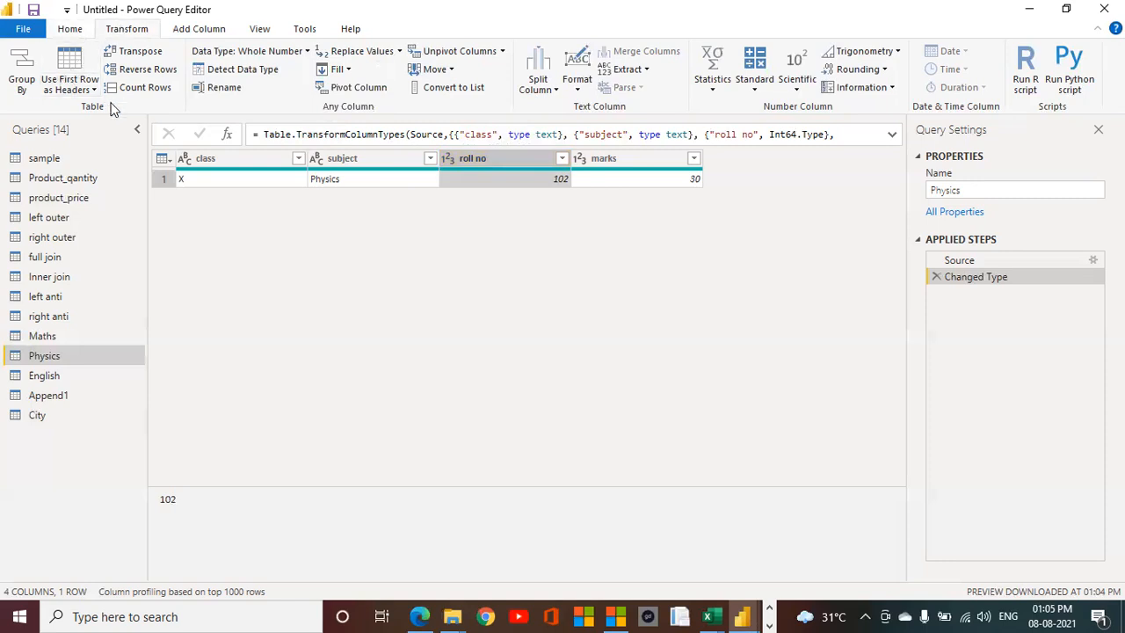
pyautogui.click(76, 30)
pyautogui.click(88, 93)
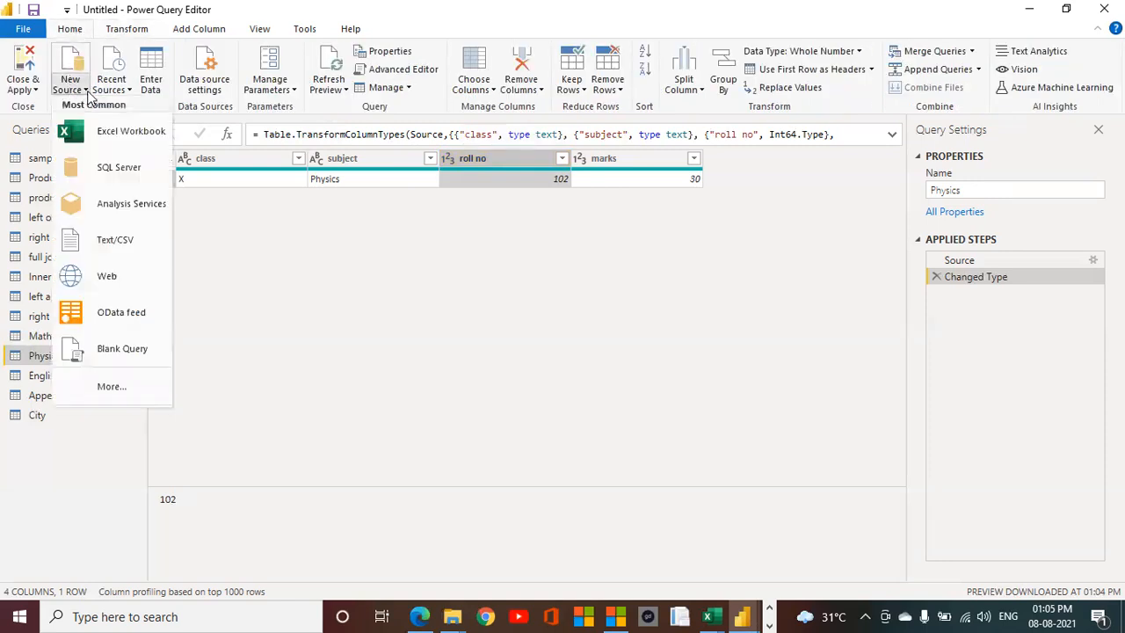
pyautogui.click(101, 130)
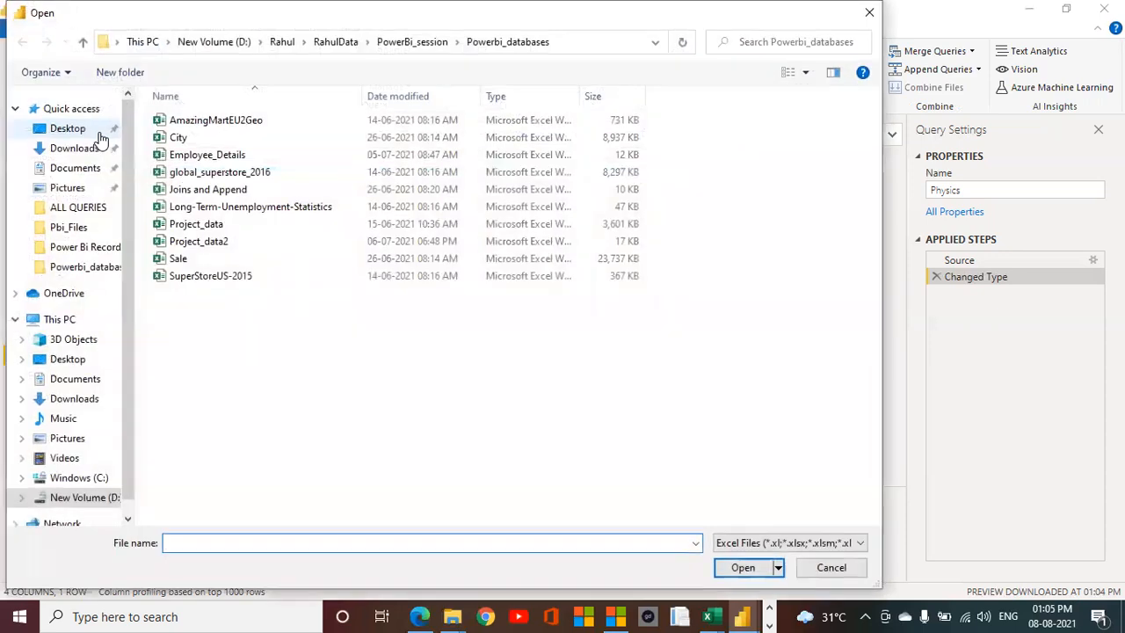
pyautogui.click(340, 41)
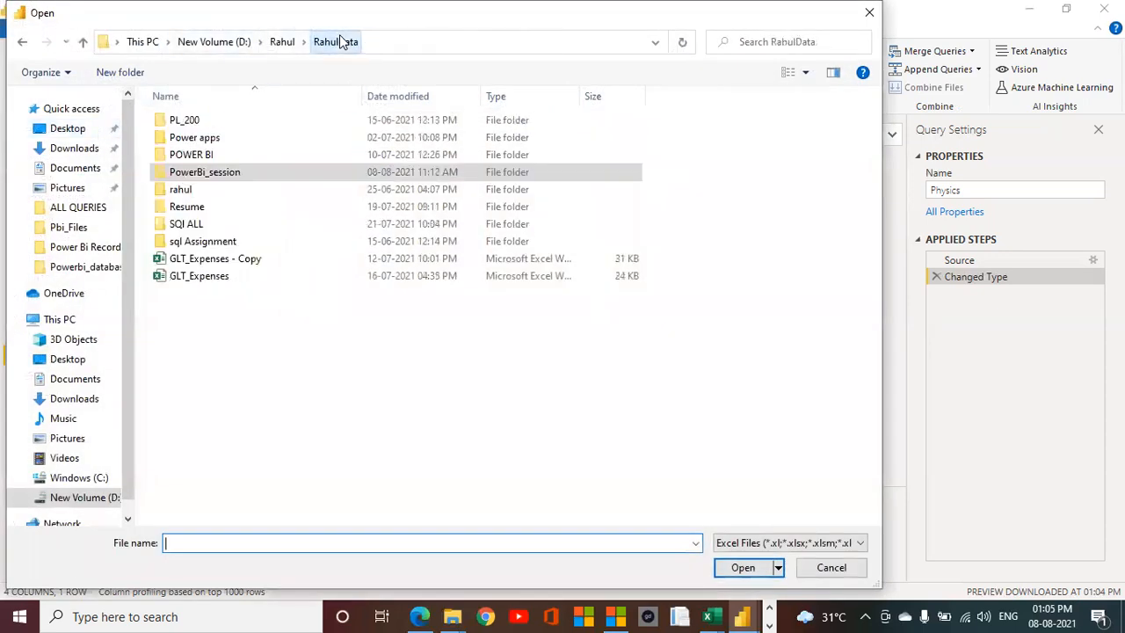
pyautogui.doubleClick(208, 223)
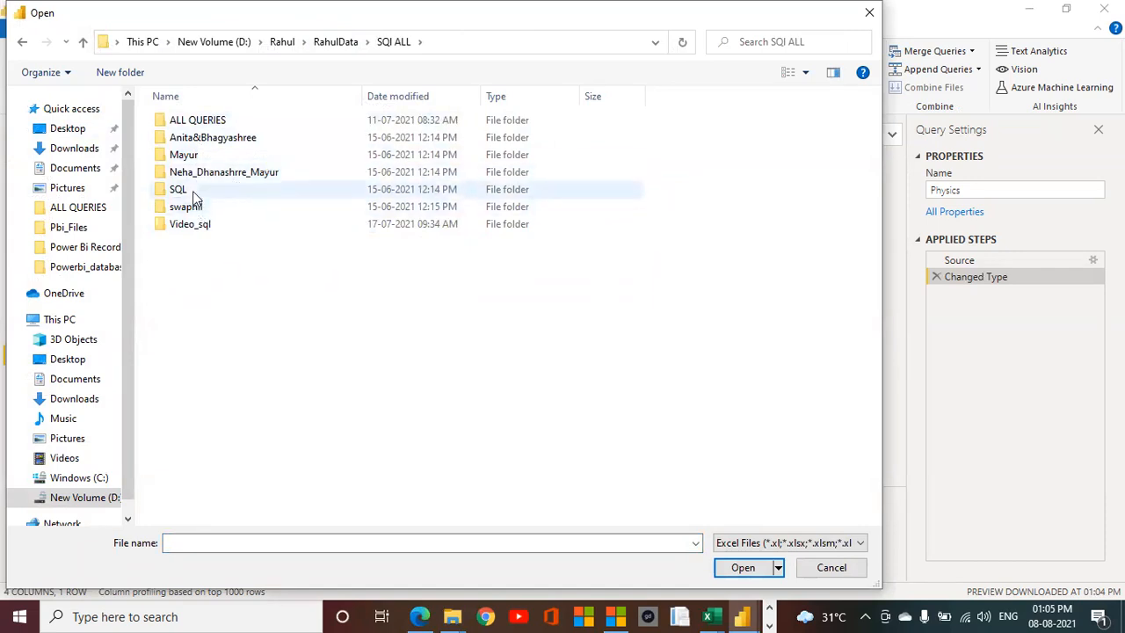
pyautogui.doubleClick(198, 121)
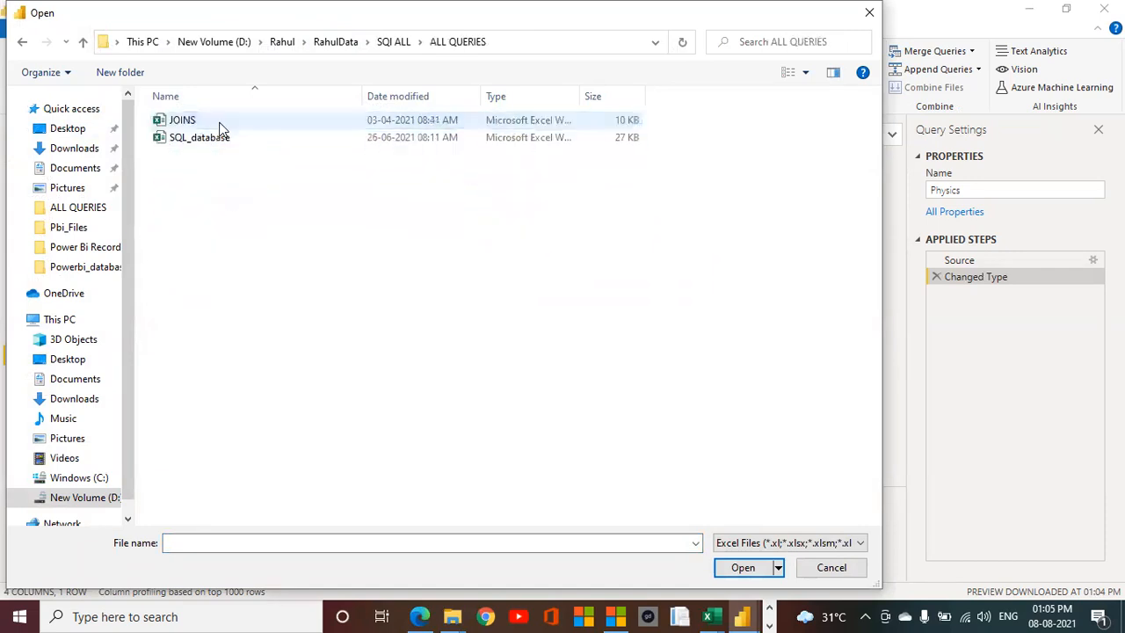
pyautogui.click(206, 142)
pyautogui.click(743, 567)
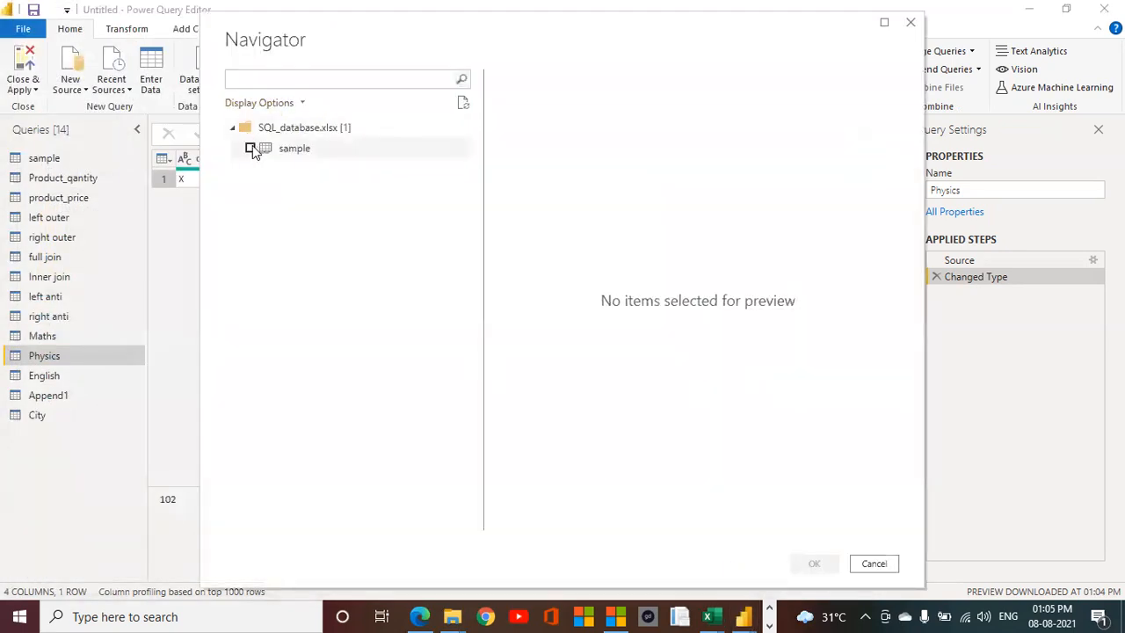
pyautogui.click(250, 149)
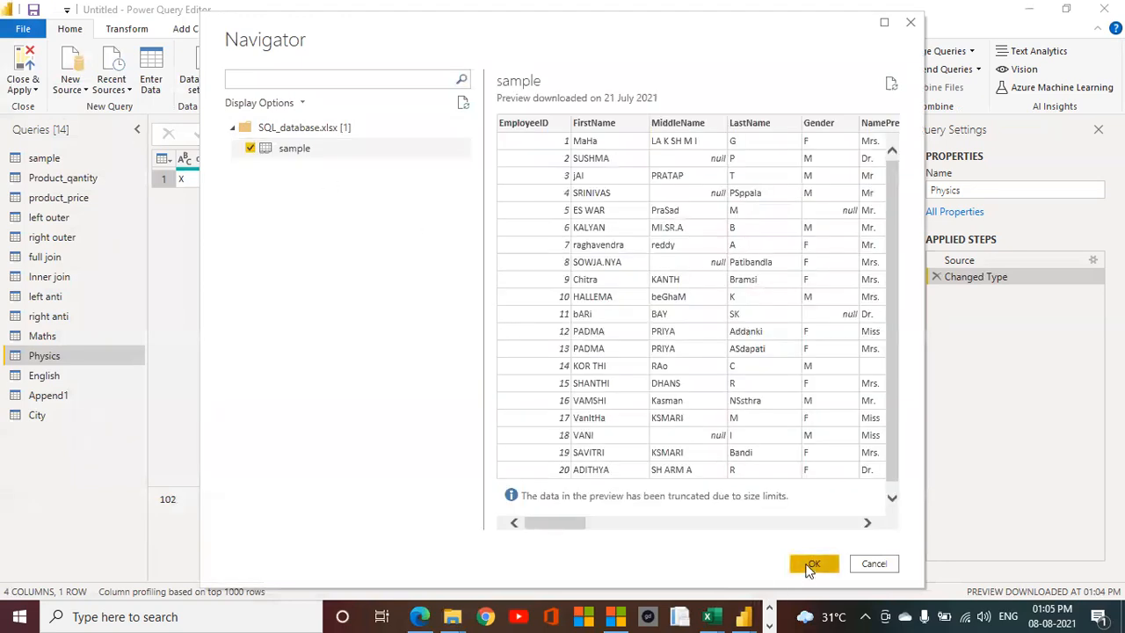
pyautogui.click(810, 563)
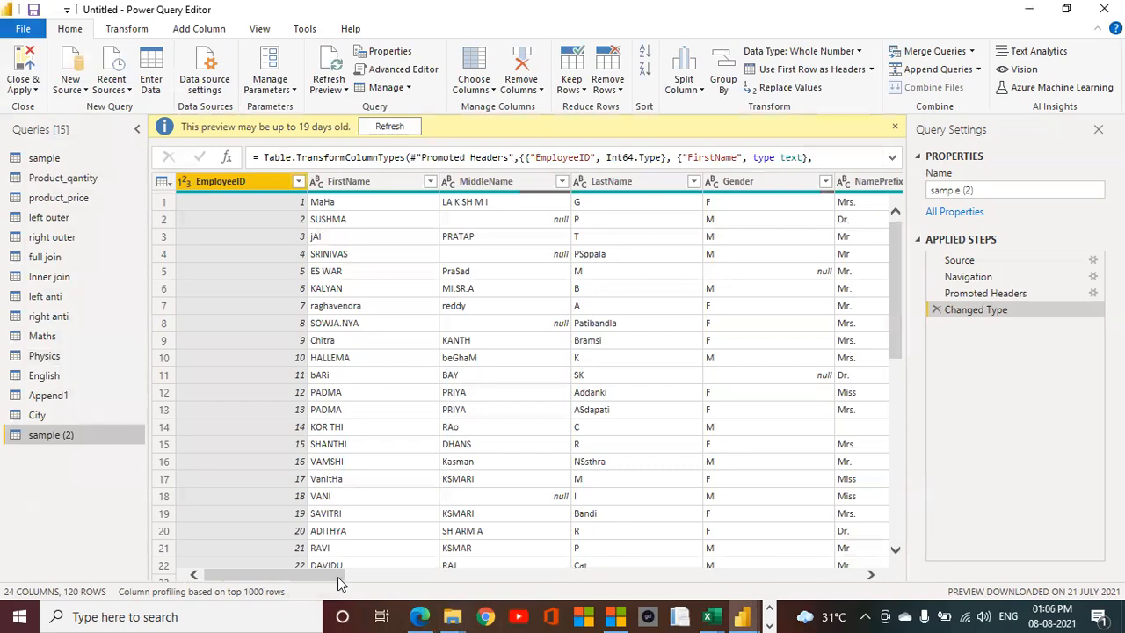
# - Fill down the MiddleName column of the newly imported sample query and delete the Filled Down step
pyautogui.moveTo(307, 570); pyautogui.dragTo(352, 570)
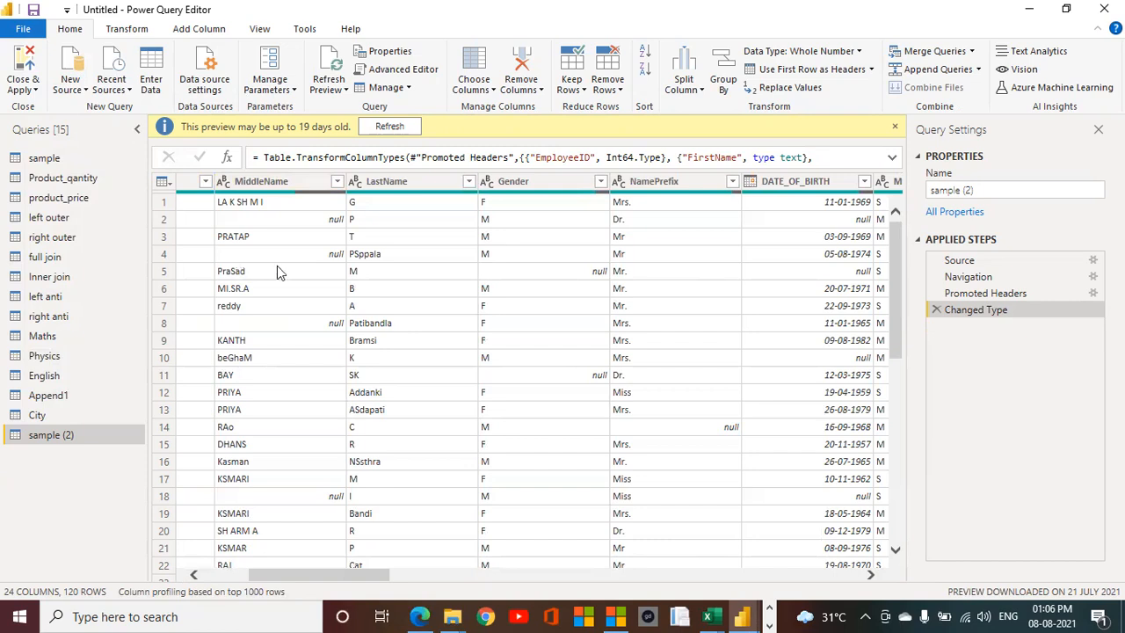
pyautogui.click(261, 181)
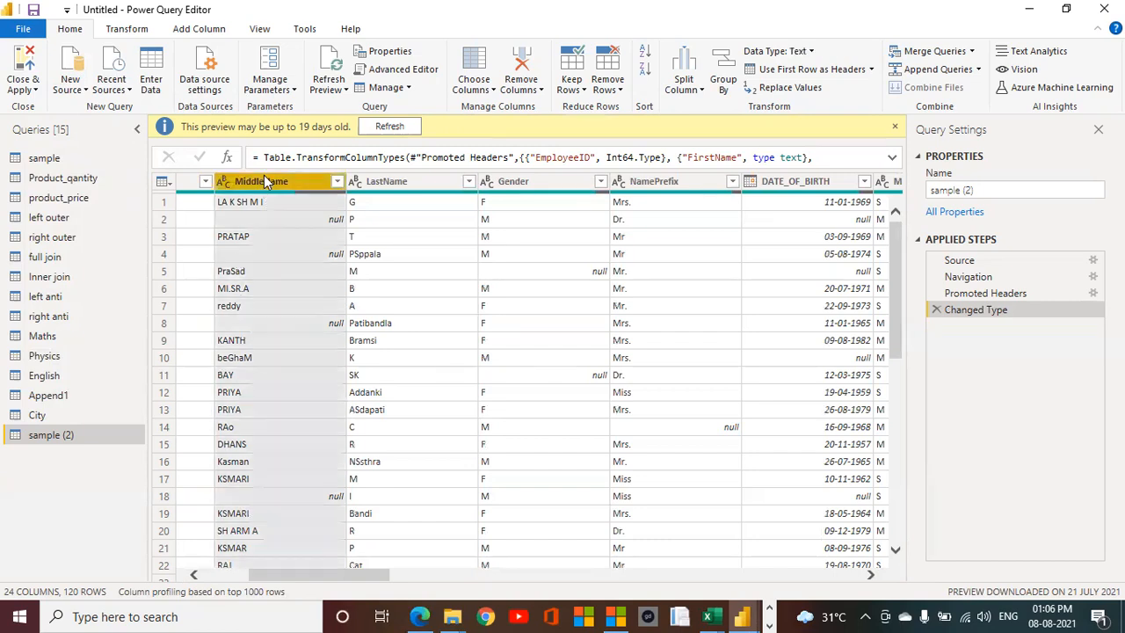
pyautogui.click(127, 29)
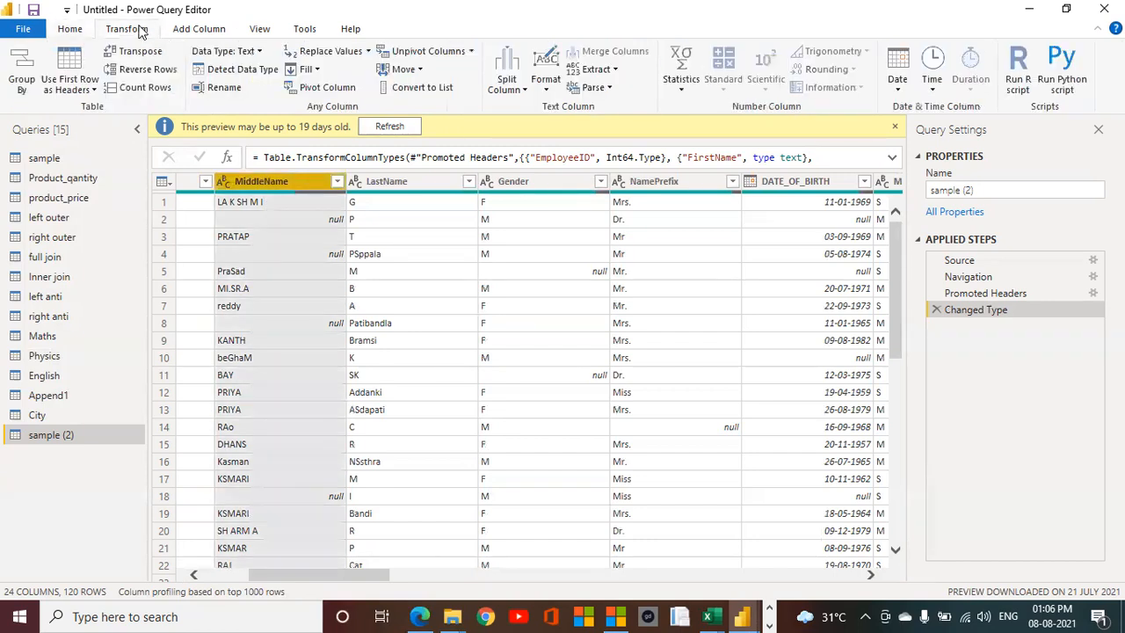
pyautogui.click(320, 72)
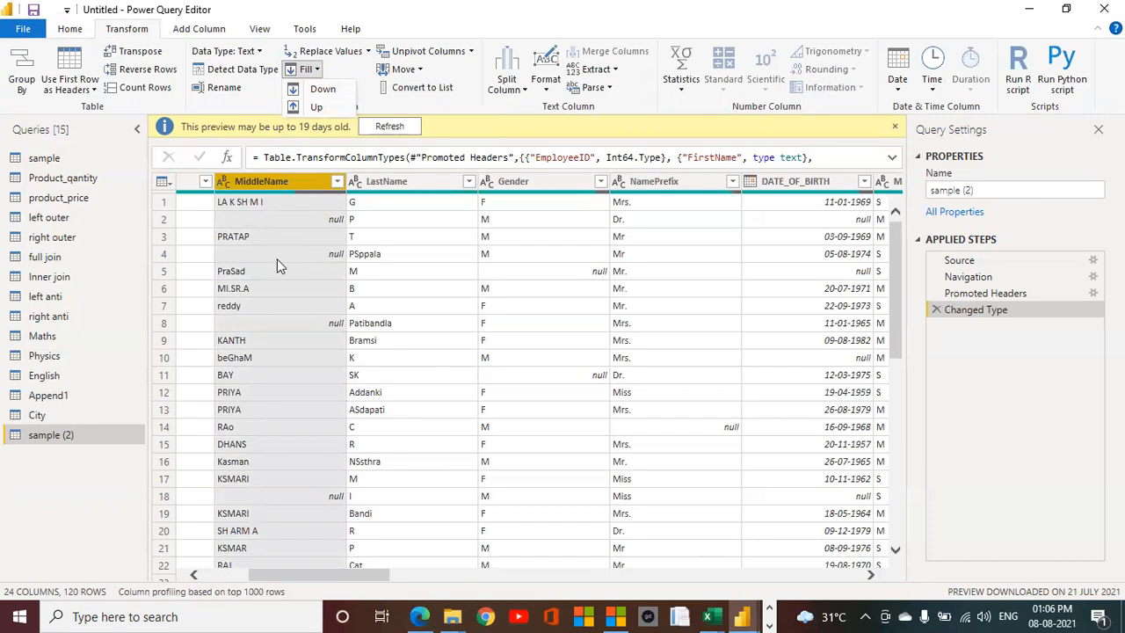
pyautogui.click(324, 90)
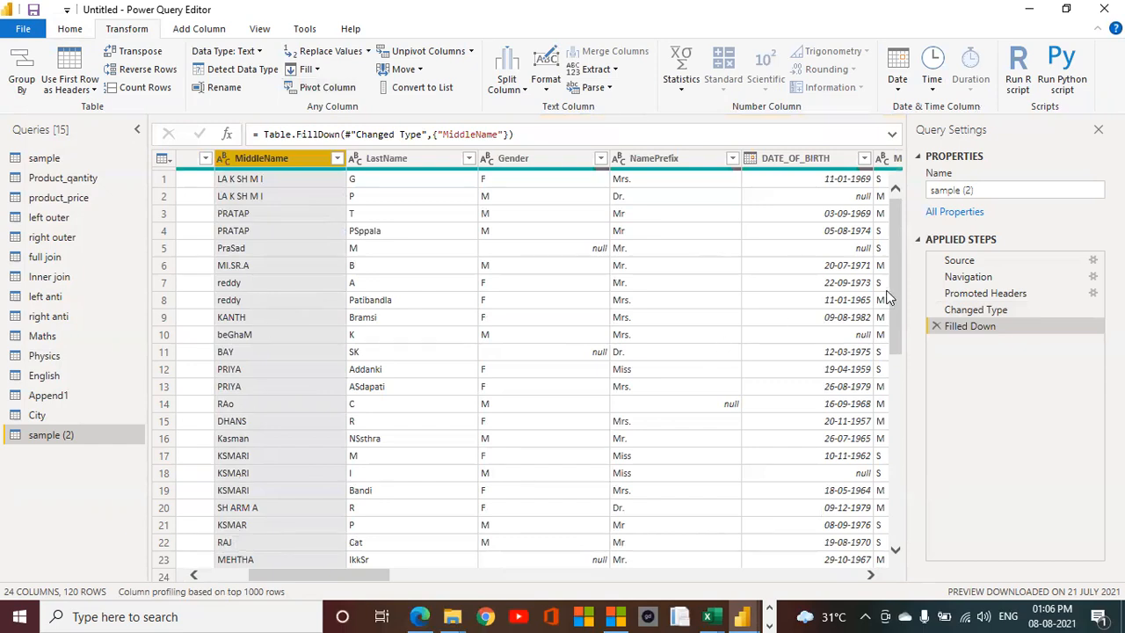
pyautogui.click(936, 326)
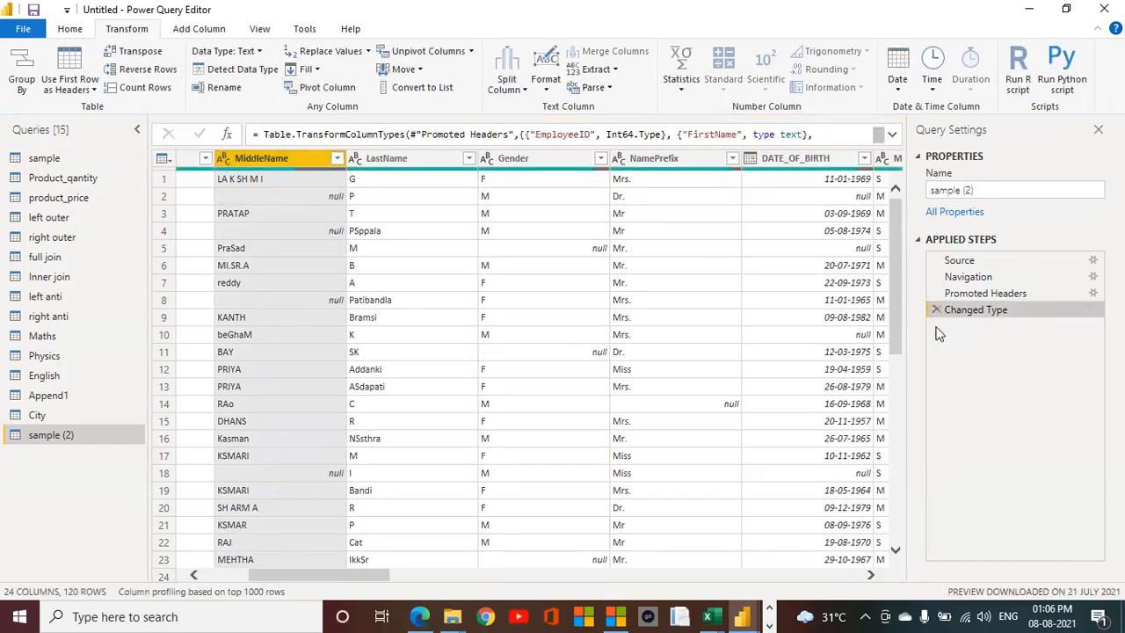
# - Fill up the MiddleName column and delete the Filled Up step
pyautogui.click(316, 69)
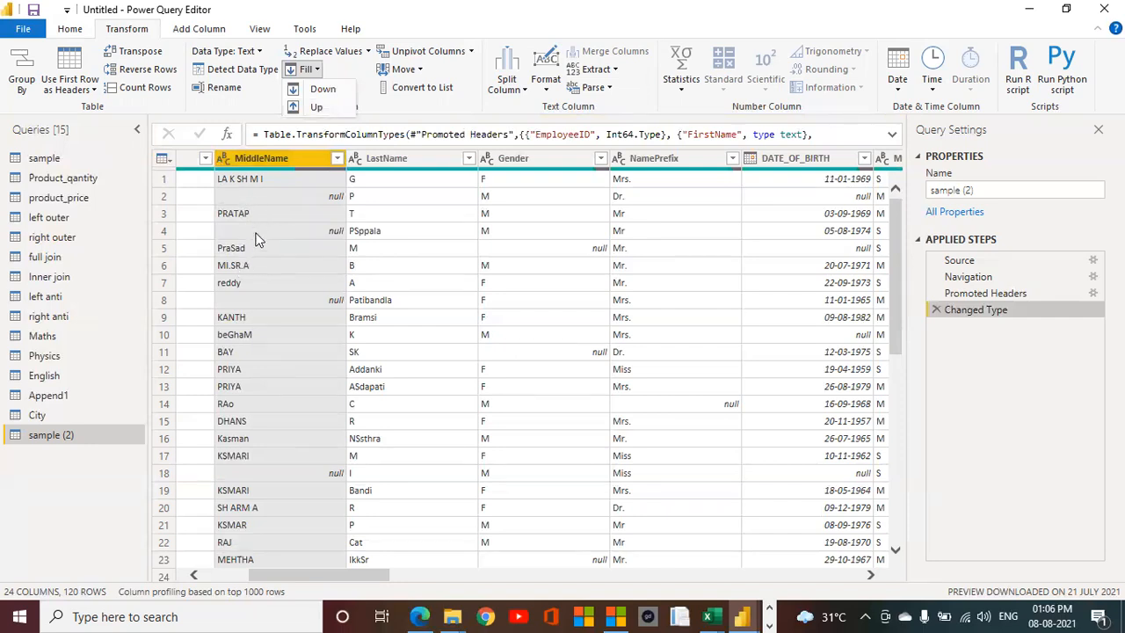
pyautogui.click(317, 108)
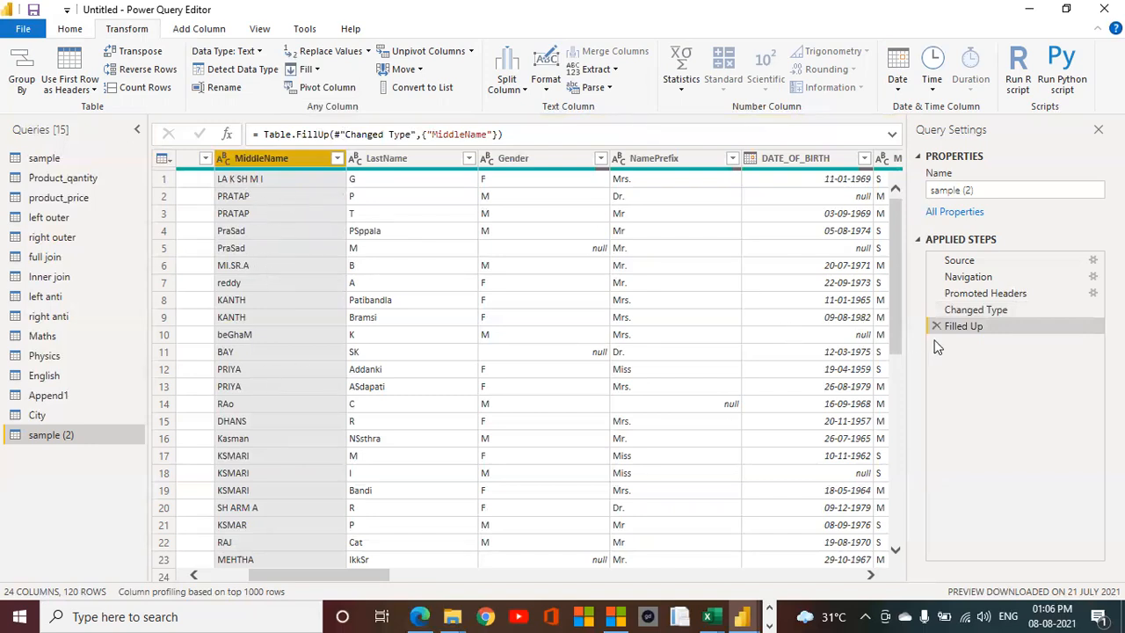
pyautogui.press('Delete')
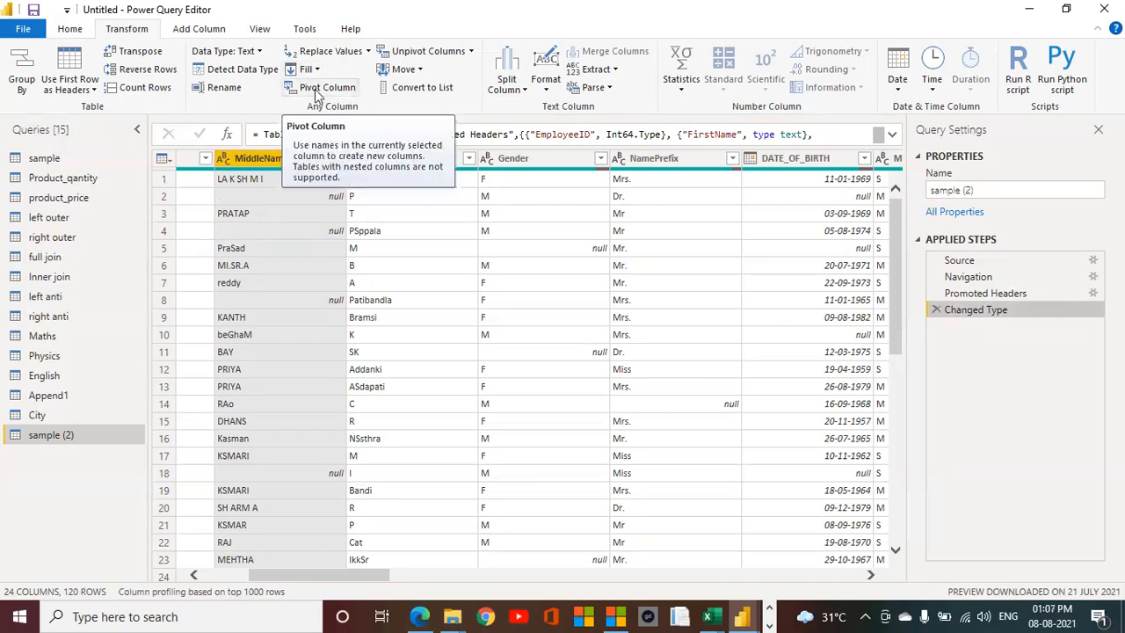
# - Delete the Changed Type1, Promoted Headers1, Transposed Table and Grouped Rows steps from the City query
pyautogui.click(45, 416)
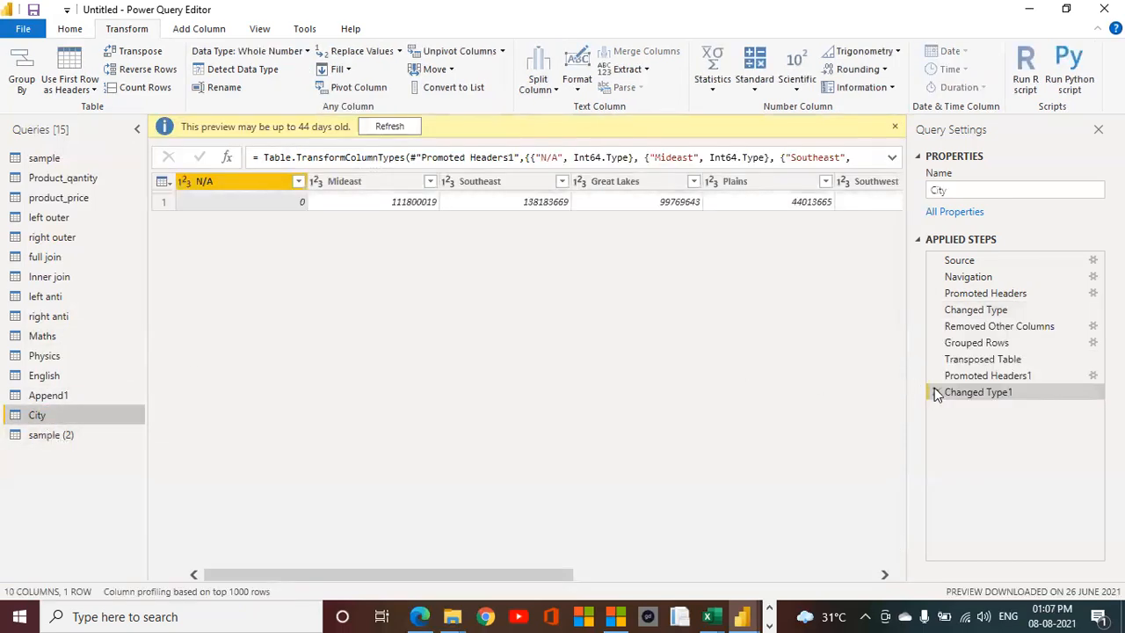
pyautogui.click(935, 393)
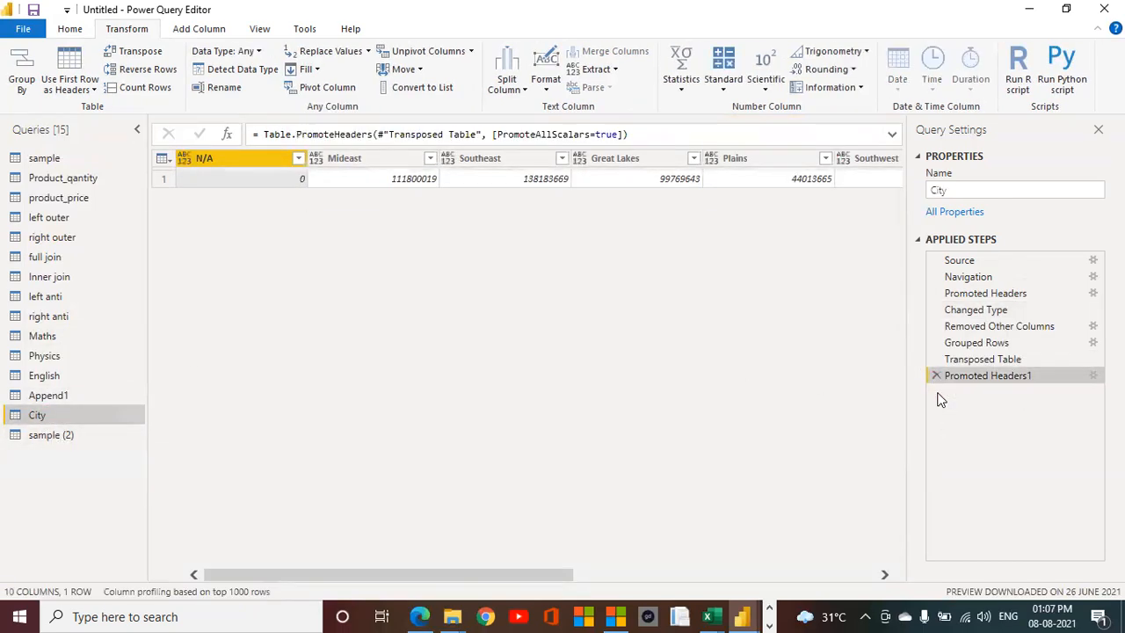
pyautogui.click(935, 377)
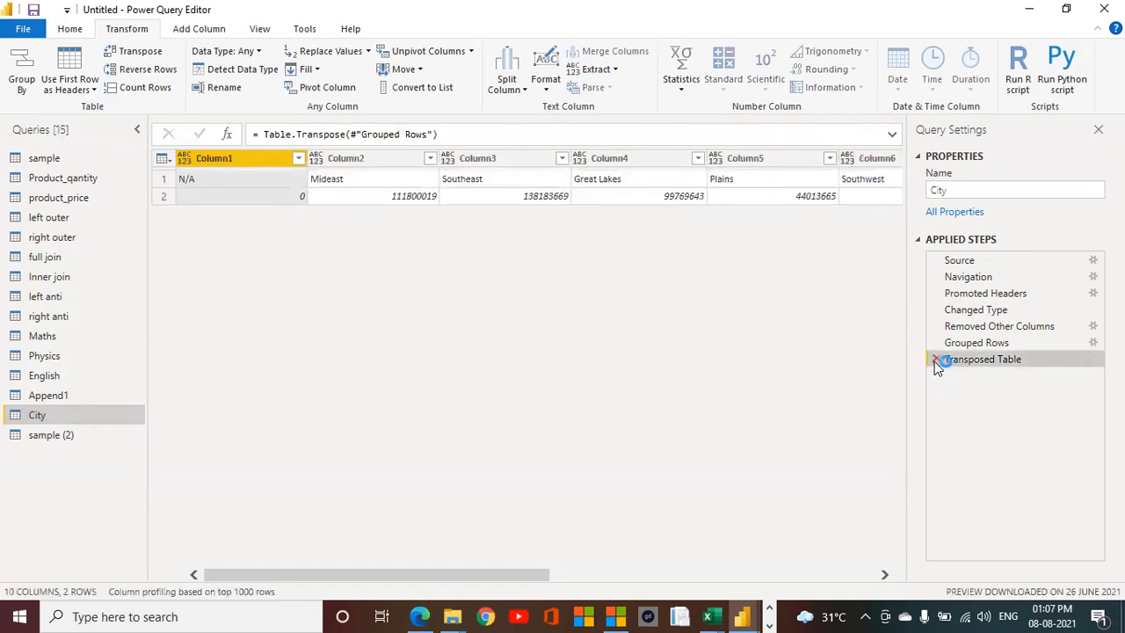
pyautogui.click(936, 359)
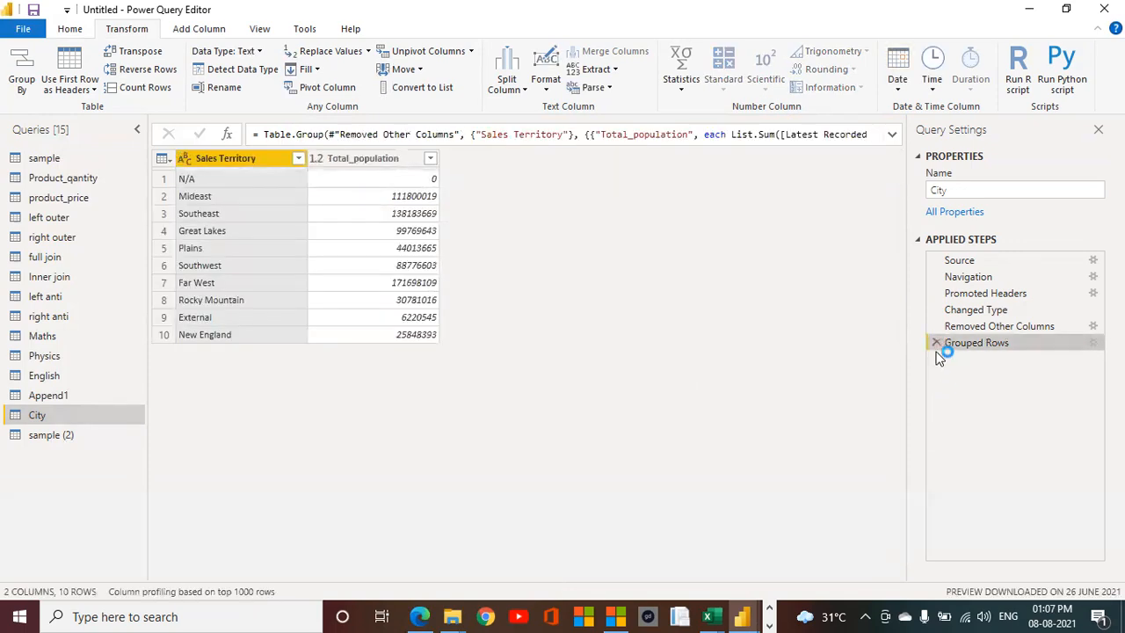
pyautogui.click(935, 342)
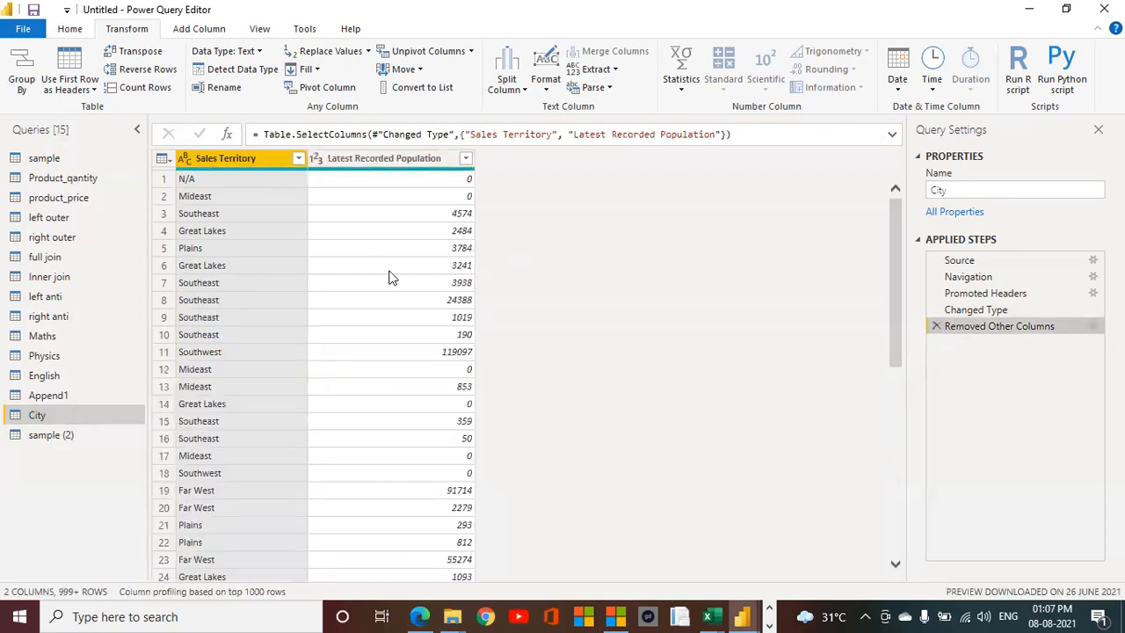
# - Pivot the Sales Territory column of the City query, using Latest Recorded Population as the values column
pyautogui.click(314, 92)
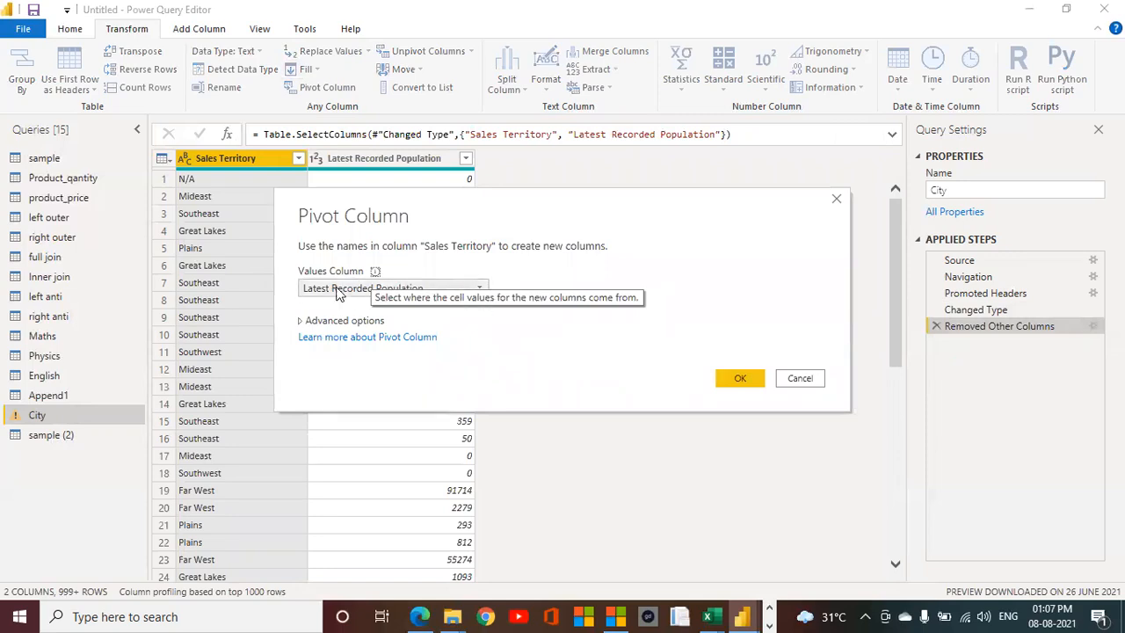
pyautogui.click(740, 379)
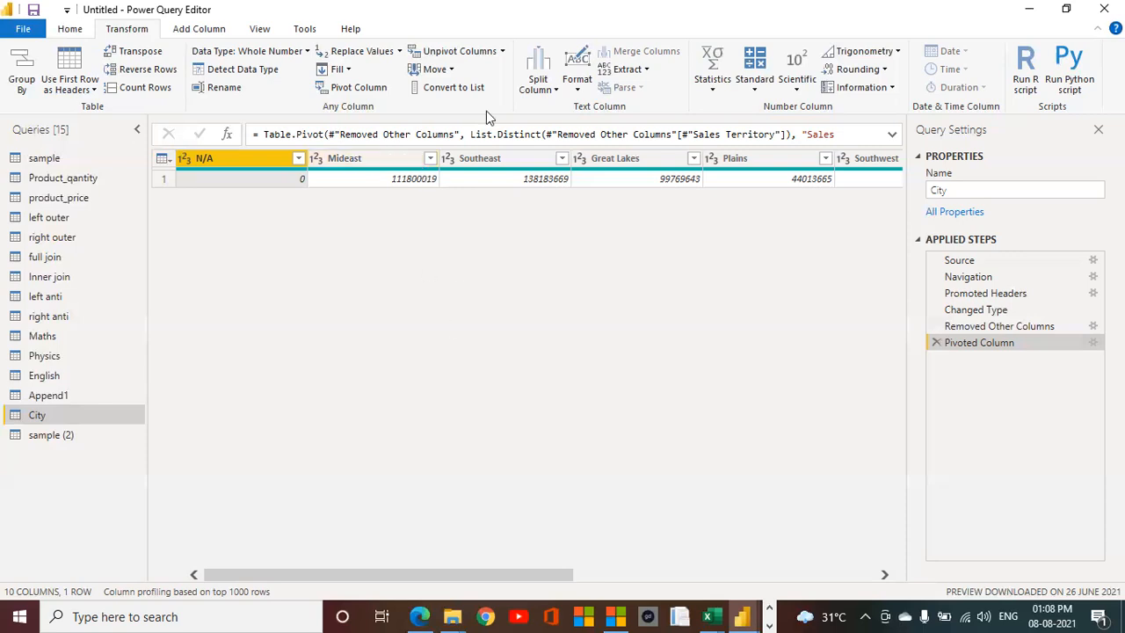
# - Select all columns of the pivoted City query, from N/A through New England, and unpivot them
pyautogui.click(504, 52)
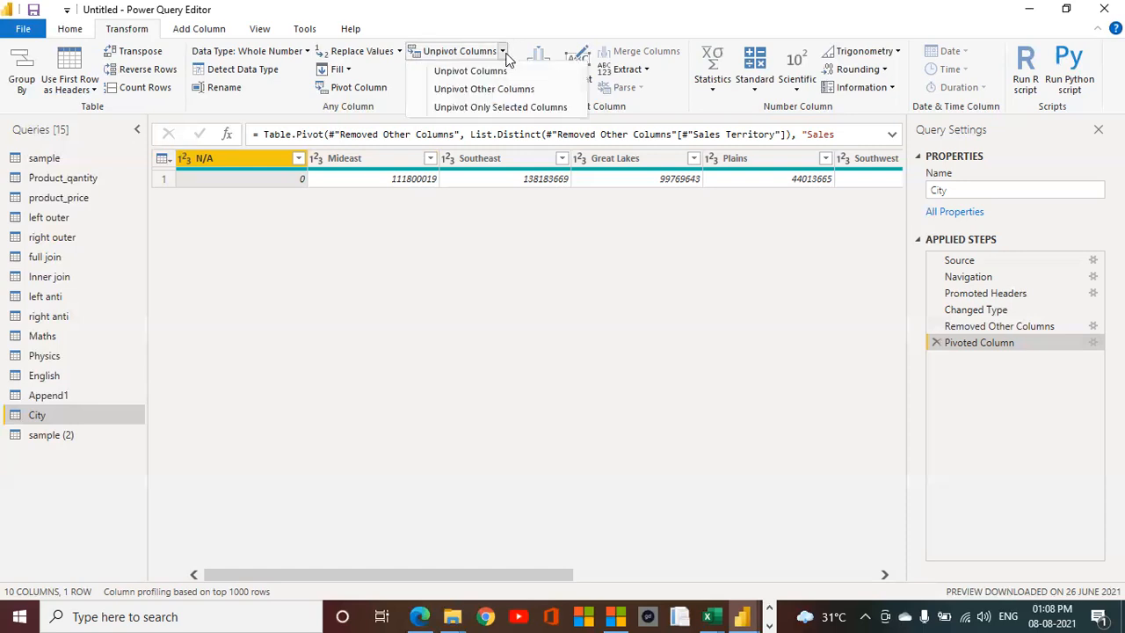
pyautogui.click(326, 318)
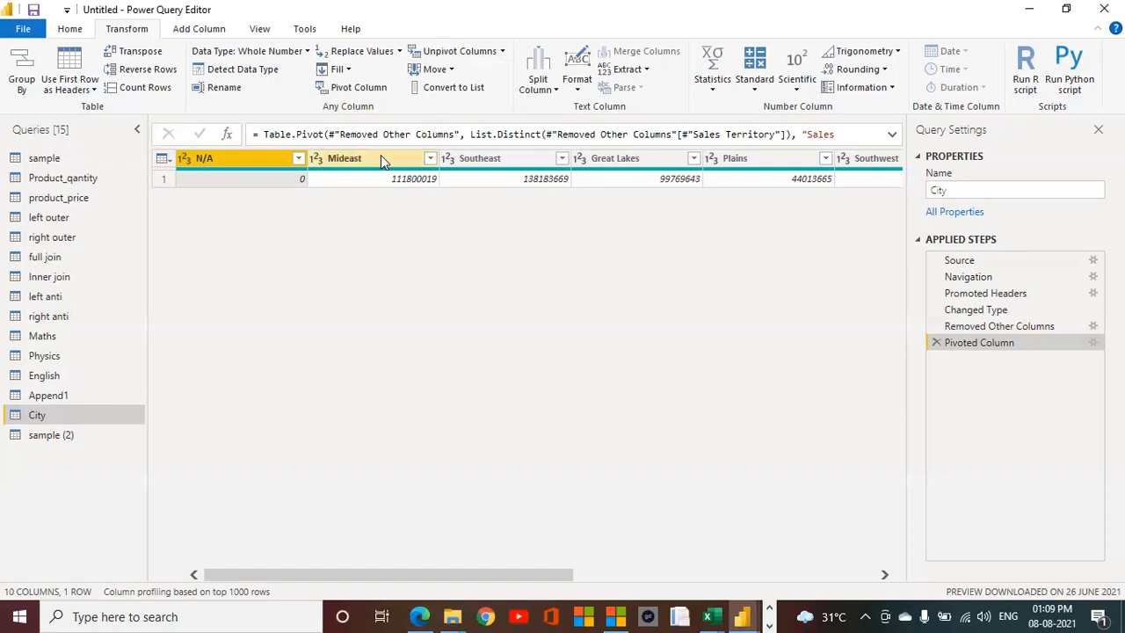
pyautogui.hotkey('shift', 'Right')
pyautogui.hotkey('shift', 'Right')
pyautogui.hotkey('shift', 'Right')
pyautogui.hotkey('shift', 'Right')
pyautogui.hotkey('shift', 'Right')
pyautogui.hotkey('shift', 'Right')
pyautogui.hotkey('shift', 'Right')
pyautogui.hotkey('shift', 'Right')
pyautogui.hotkey('shift', 'Right')
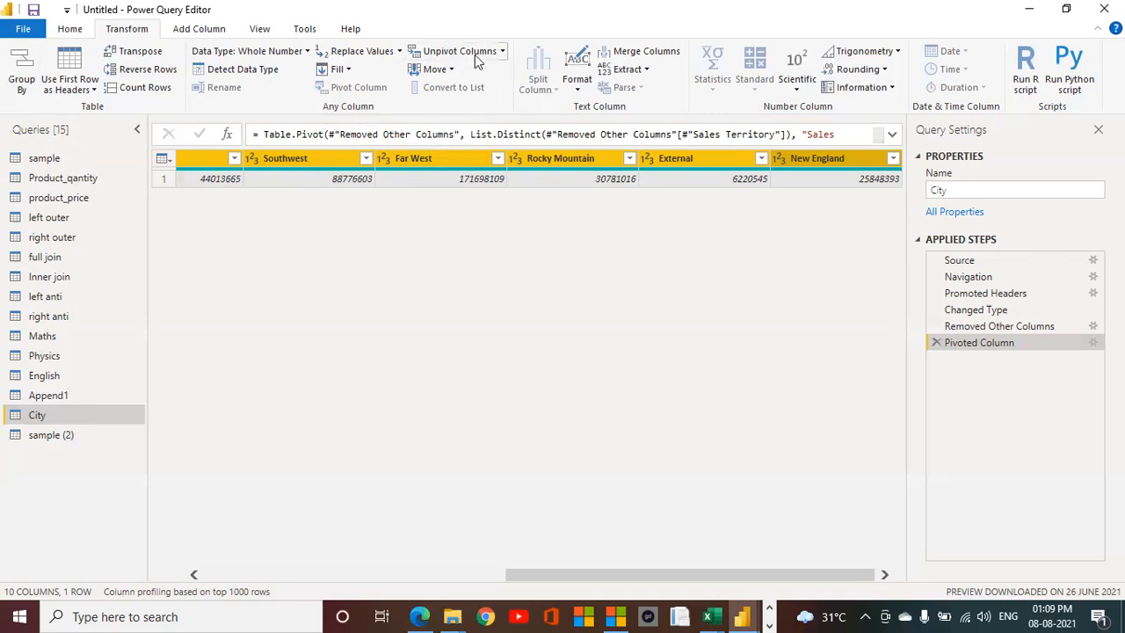
pyautogui.click(502, 52)
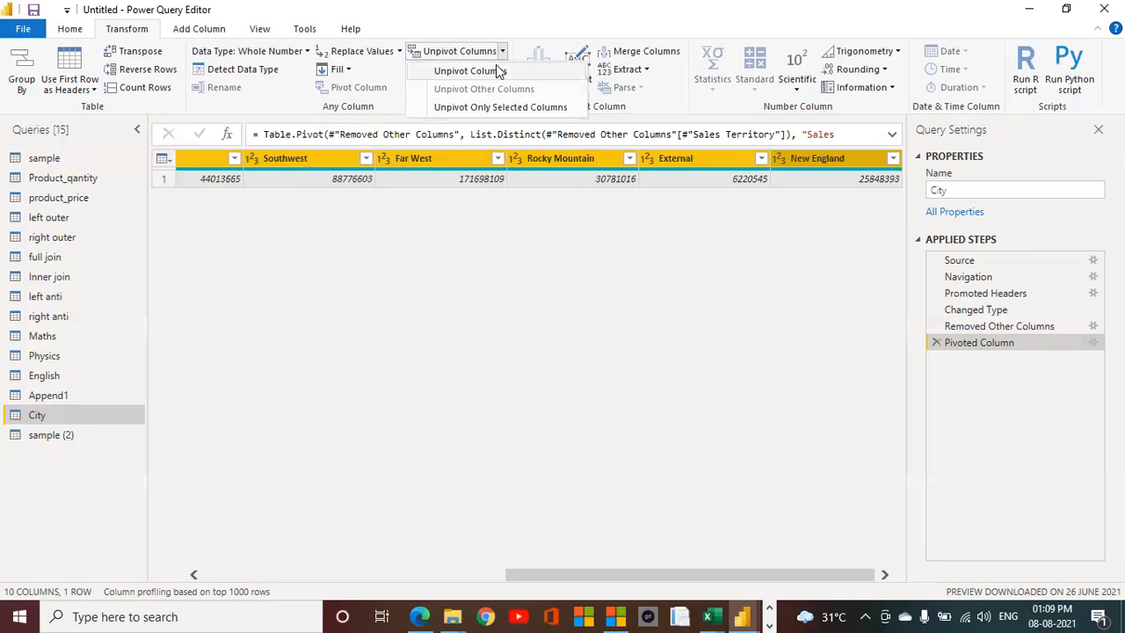
pyautogui.click(497, 70)
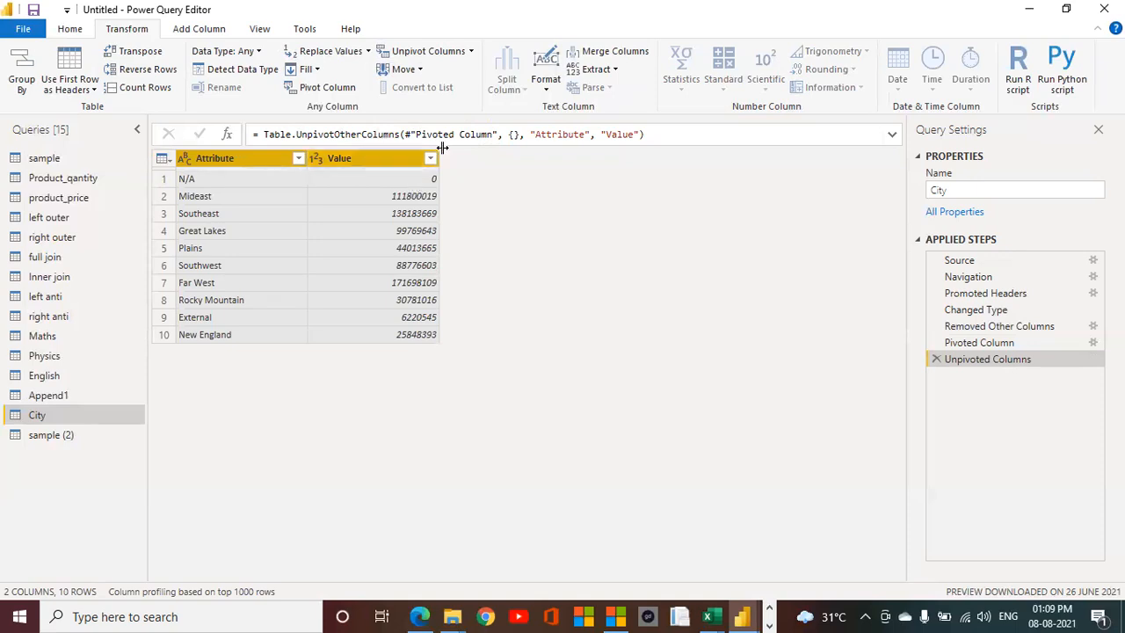
pyautogui.click(471, 52)
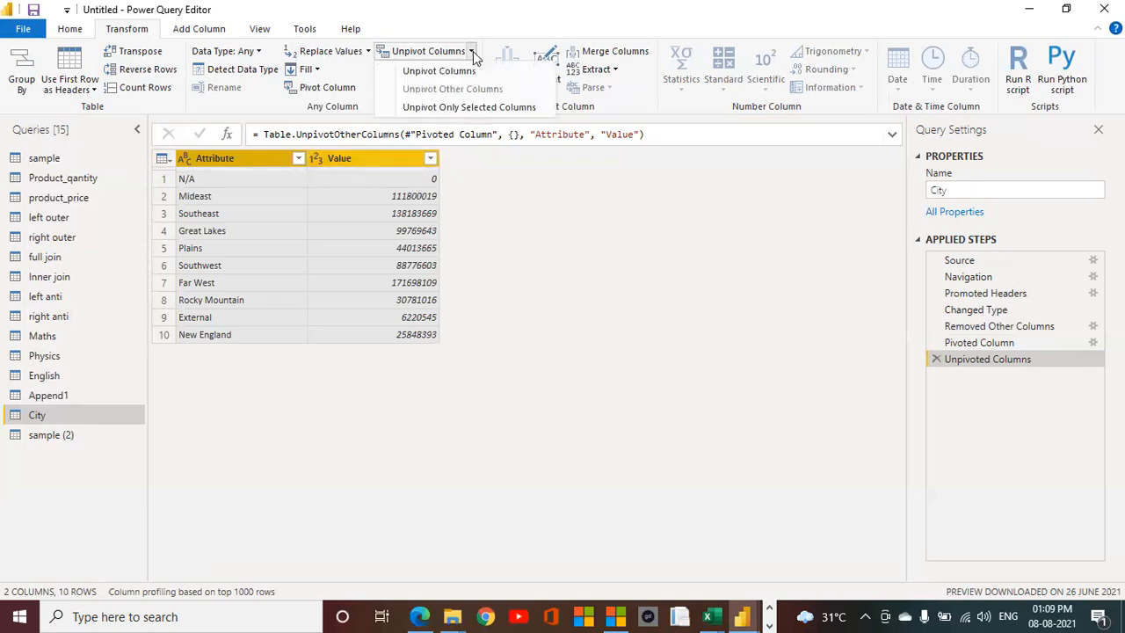
pyautogui.click(519, 263)
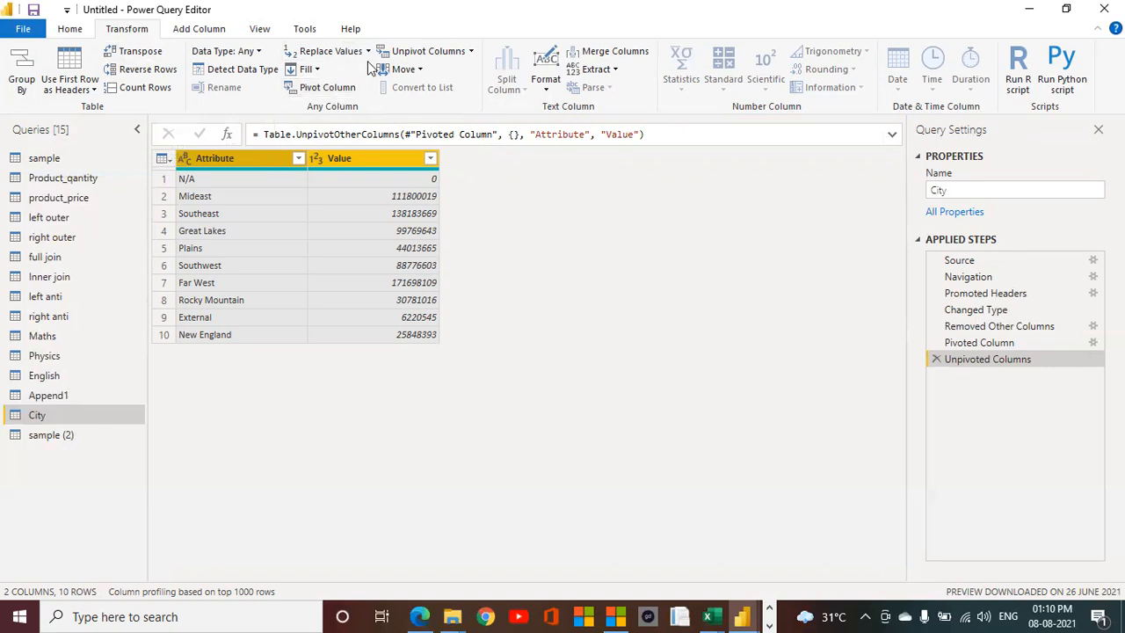
pyautogui.click(420, 70)
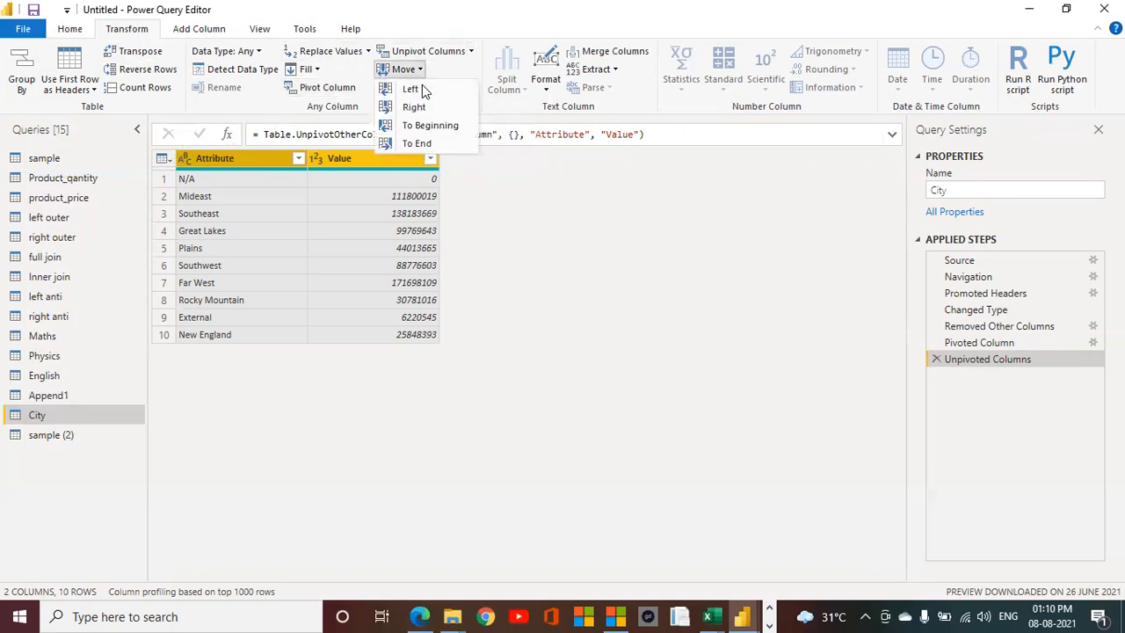
pyautogui.click(524, 247)
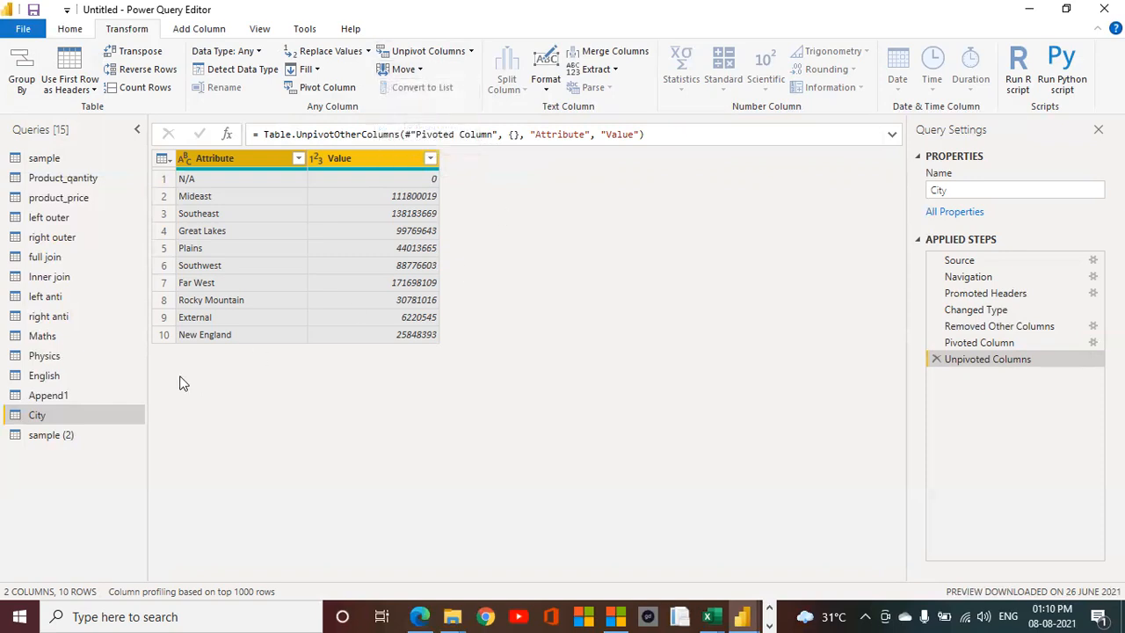
# - In the sample (2) query, try moving the EmployeeID column left, then move it one place right and back left
pyautogui.click(70, 434)
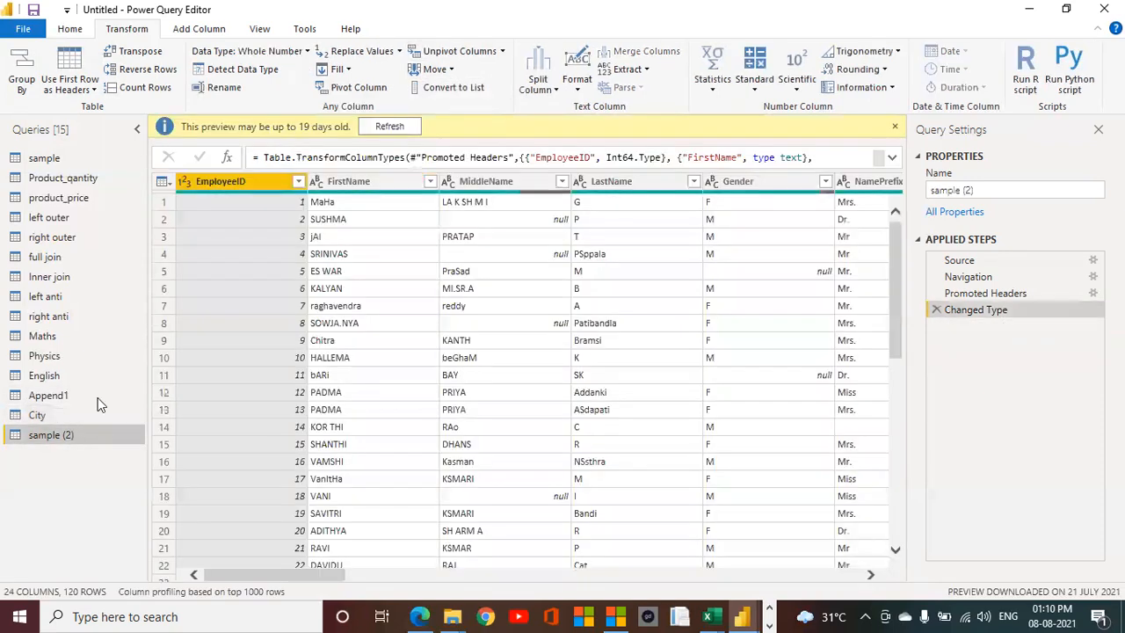
pyautogui.click(434, 70)
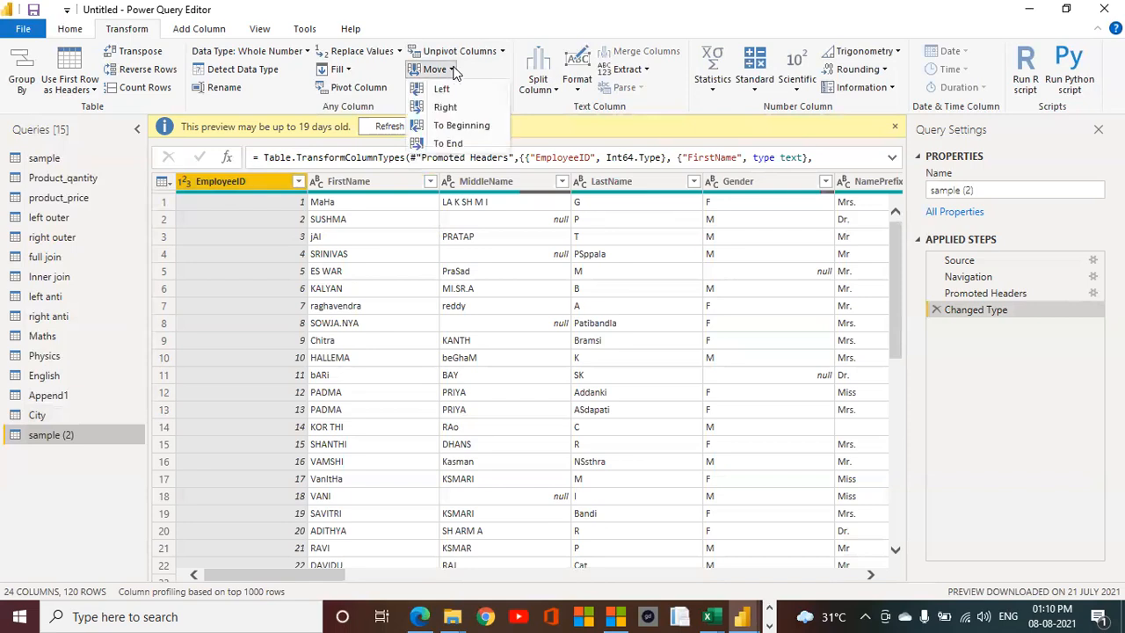
pyautogui.click(444, 88)
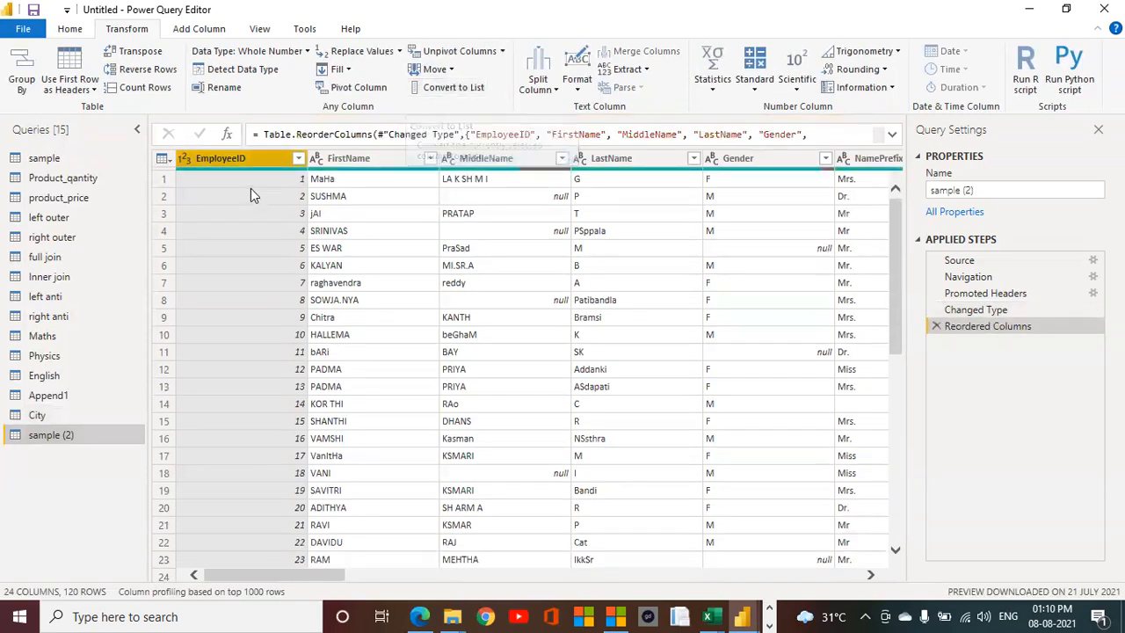
pyautogui.click(434, 69)
pyautogui.click(445, 108)
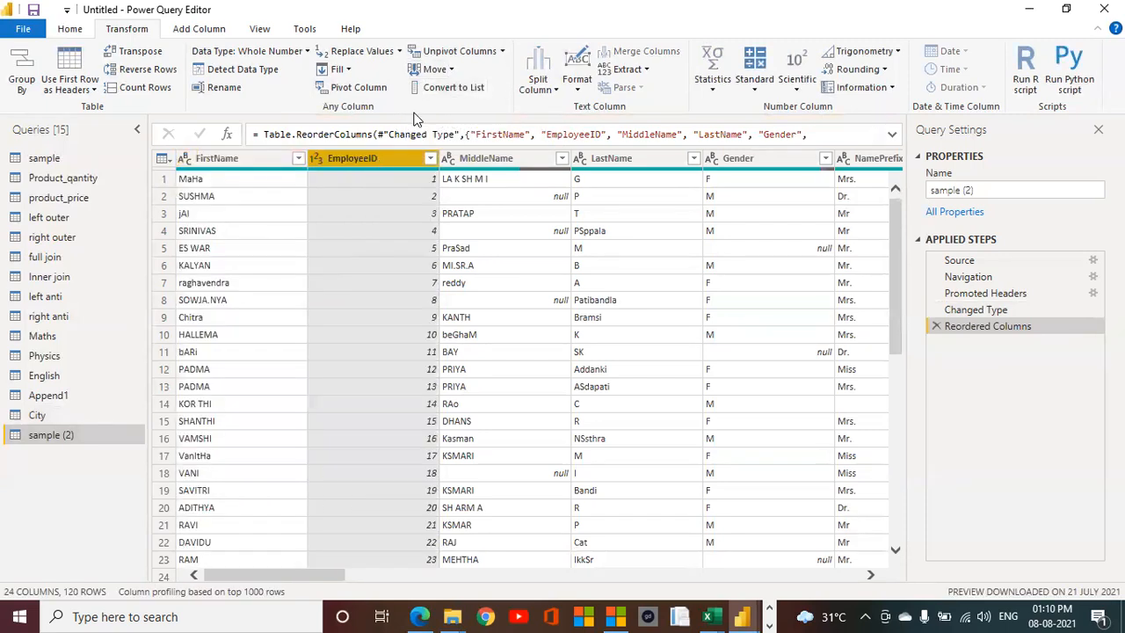
pyautogui.click(434, 70)
pyautogui.click(443, 88)
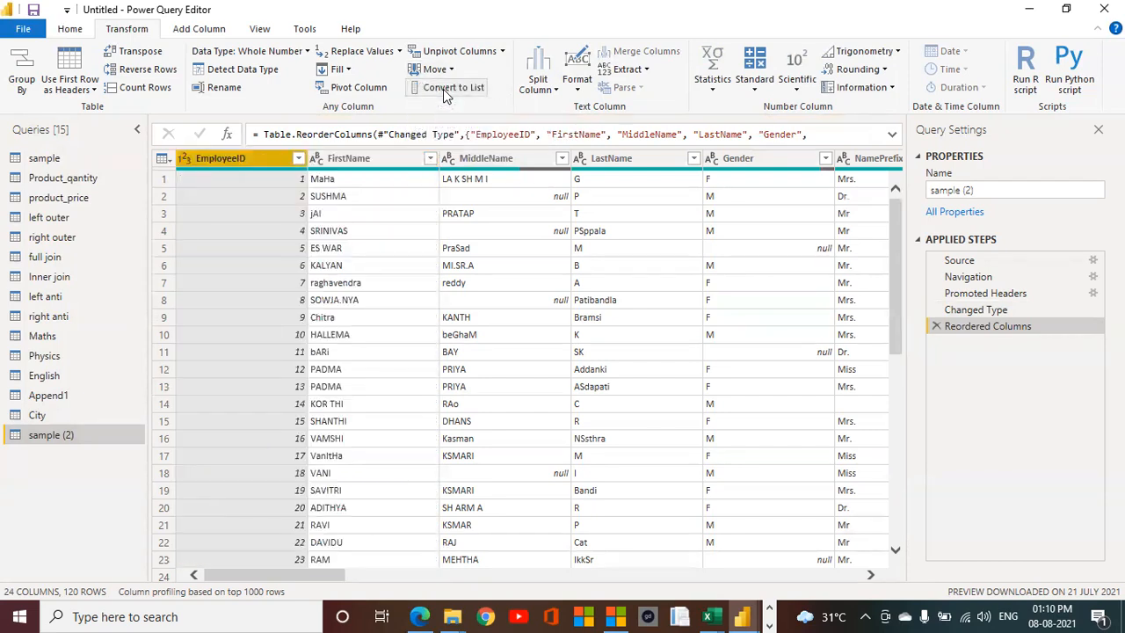
# - Move the EmployeeID column to the end of the table and back to the beginning
pyautogui.click(451, 74)
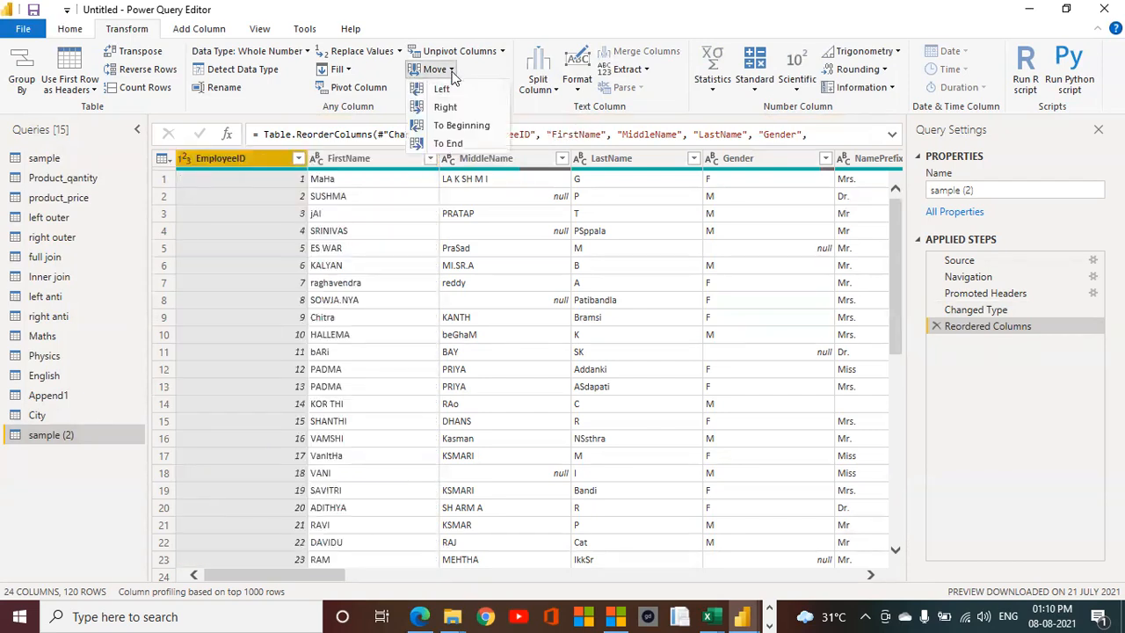
pyautogui.click(445, 145)
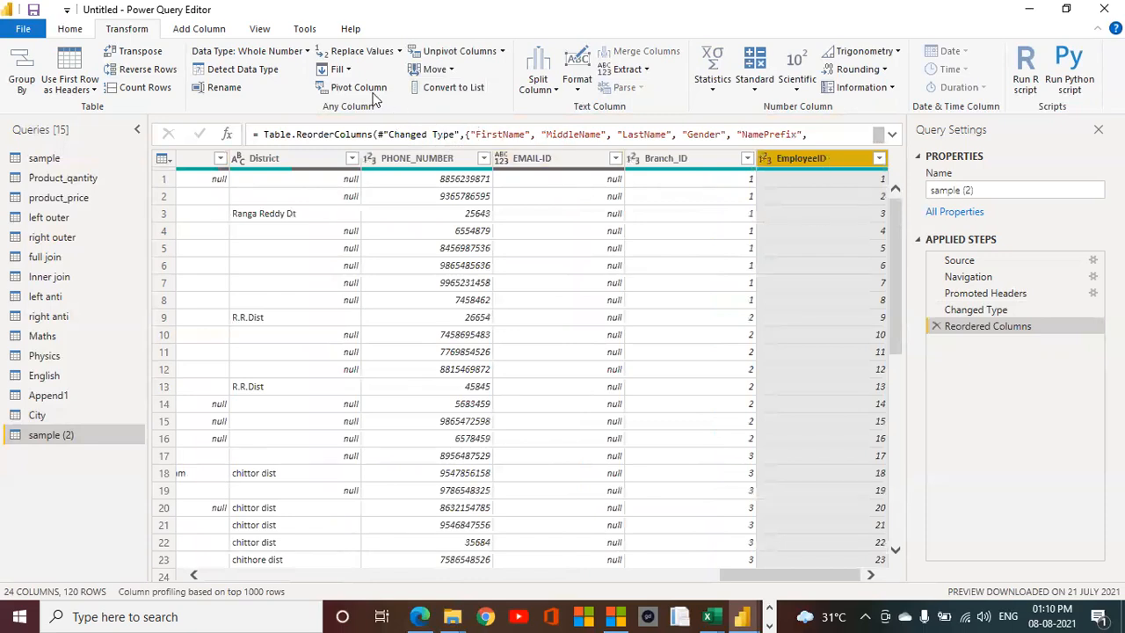
pyautogui.click(451, 69)
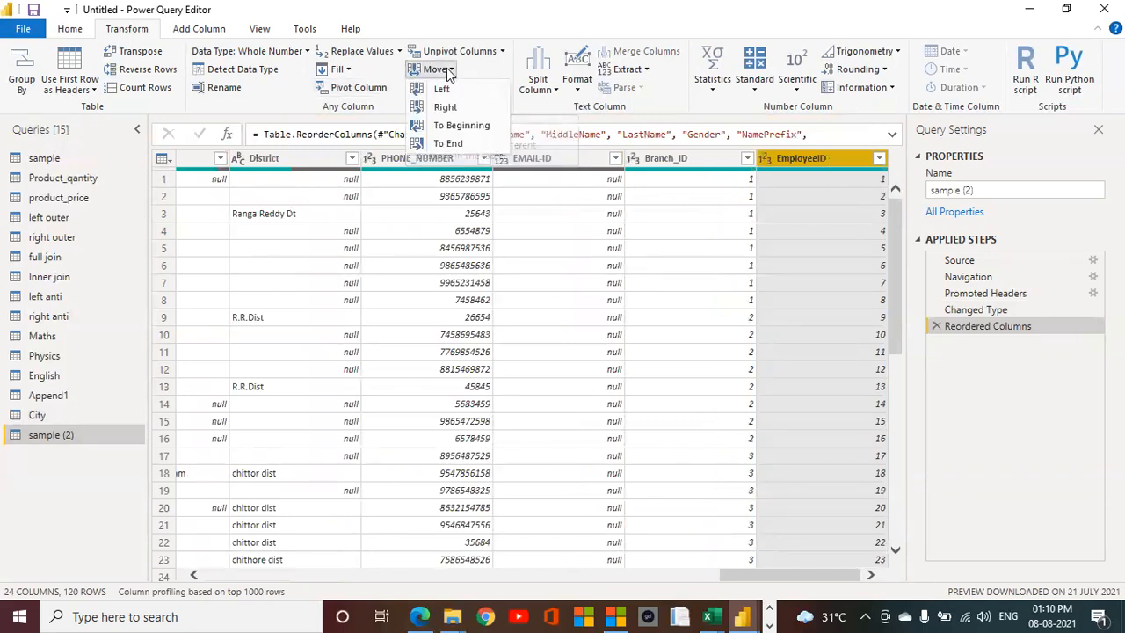
pyautogui.click(452, 125)
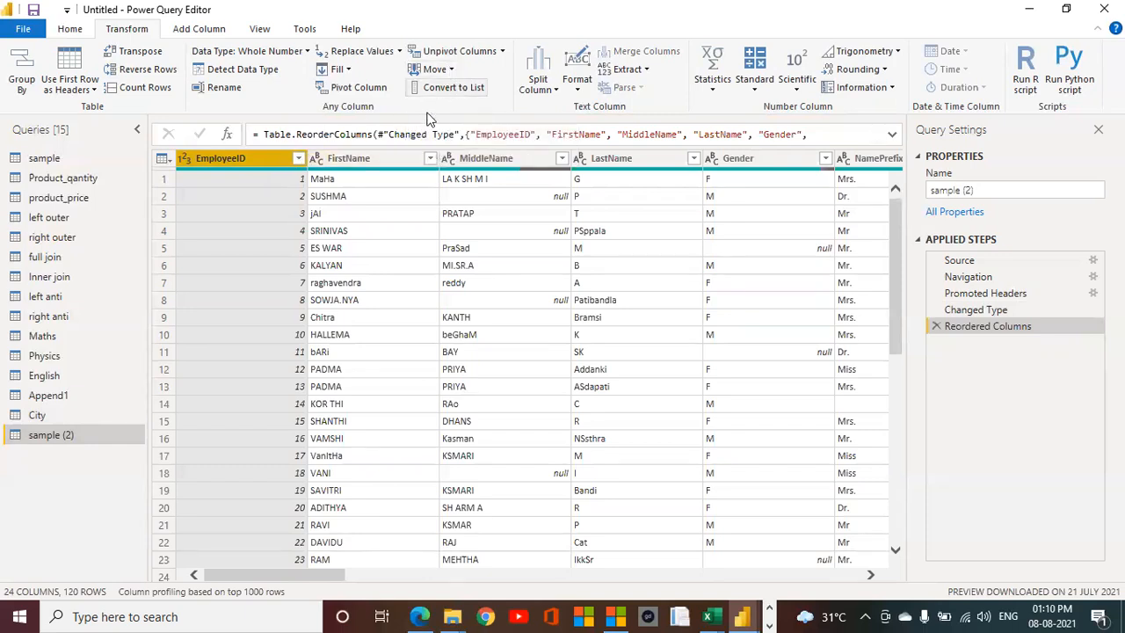
# - Convert the EmployeeID column to a list, view its last items, and delete the EmployeeID step
pyautogui.click(463, 95)
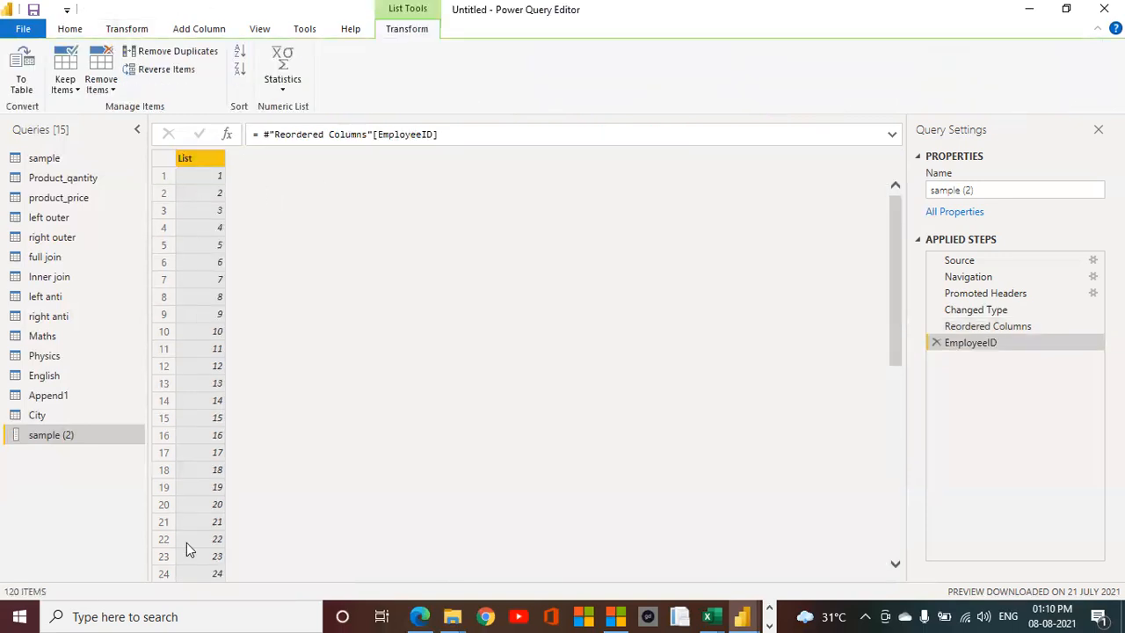
pyautogui.moveTo(894, 231); pyautogui.dragTo(920, 612)
pyautogui.click(923, 613)
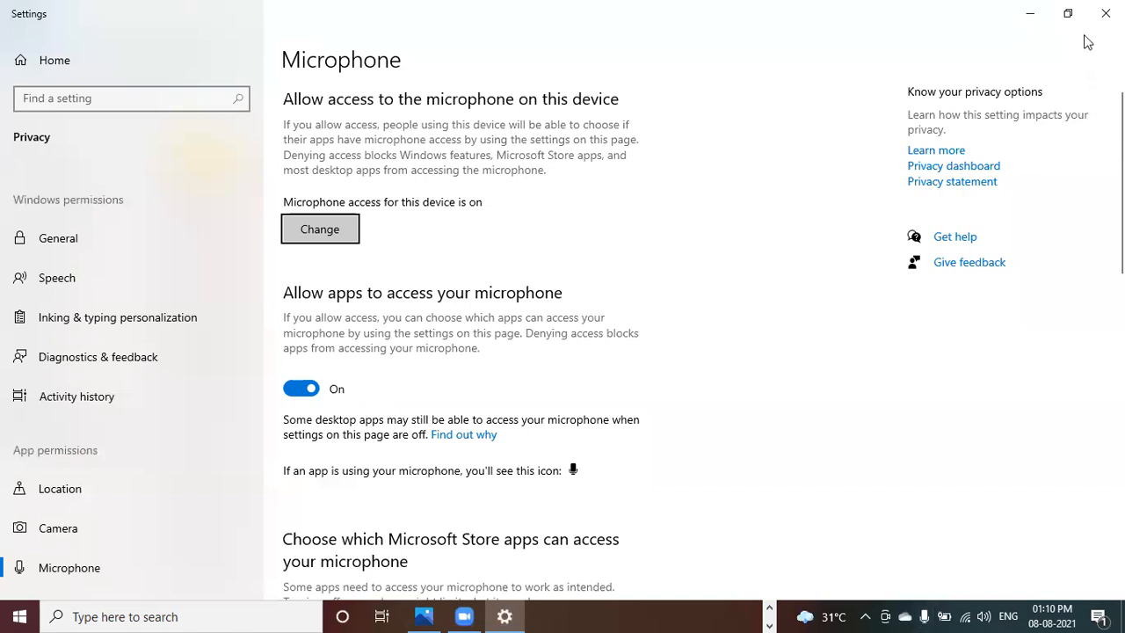
pyautogui.click(1031, 19)
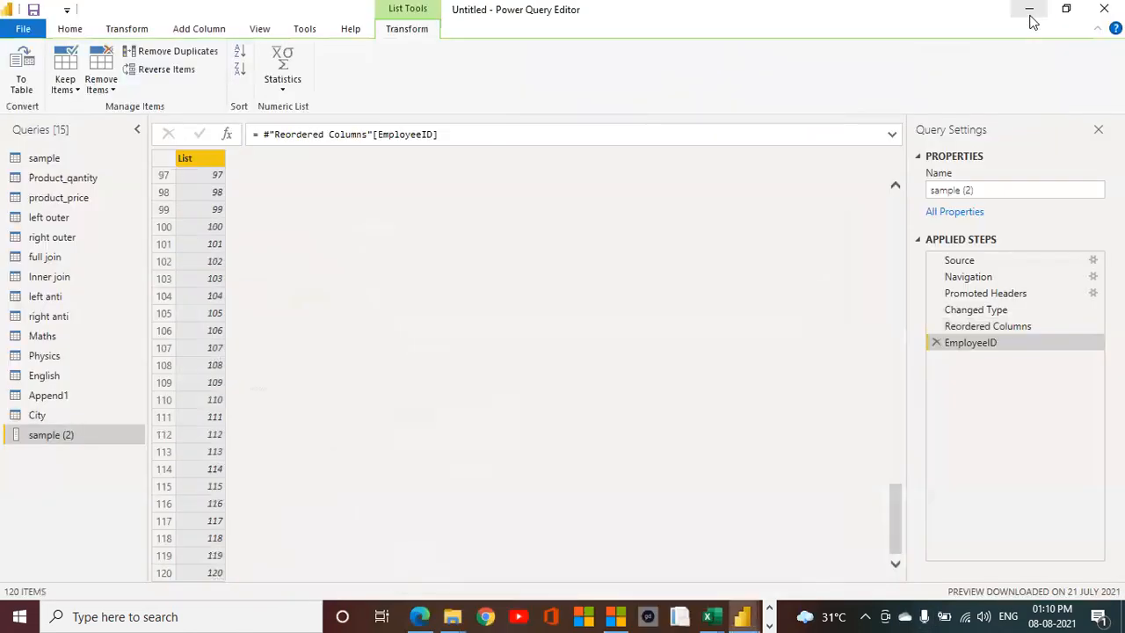
pyautogui.click(936, 342)
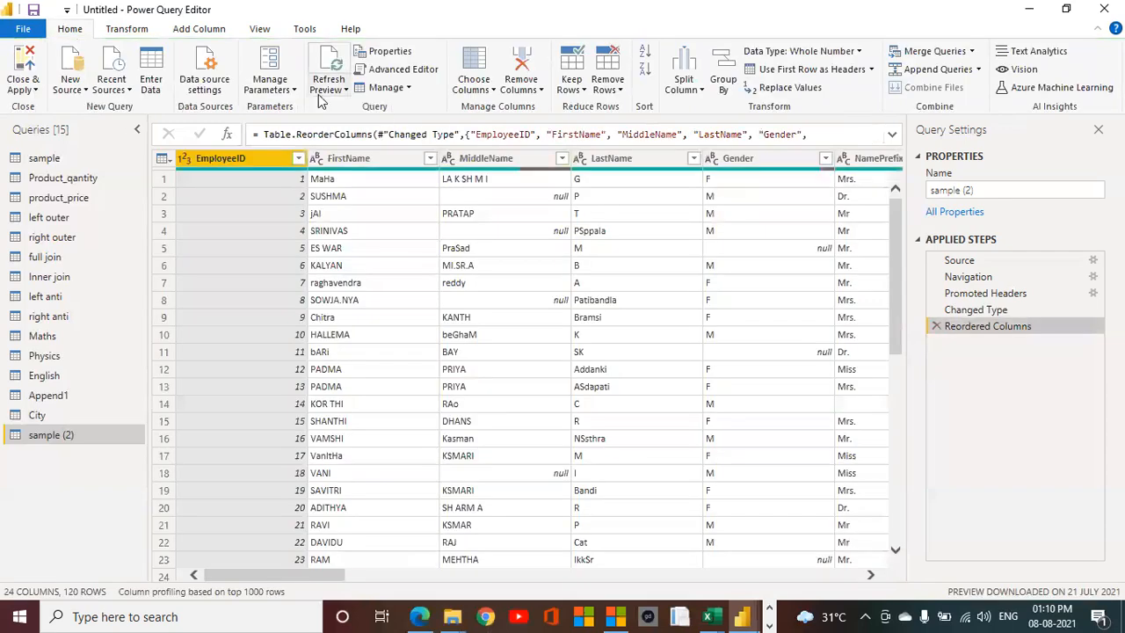
pyautogui.click(128, 29)
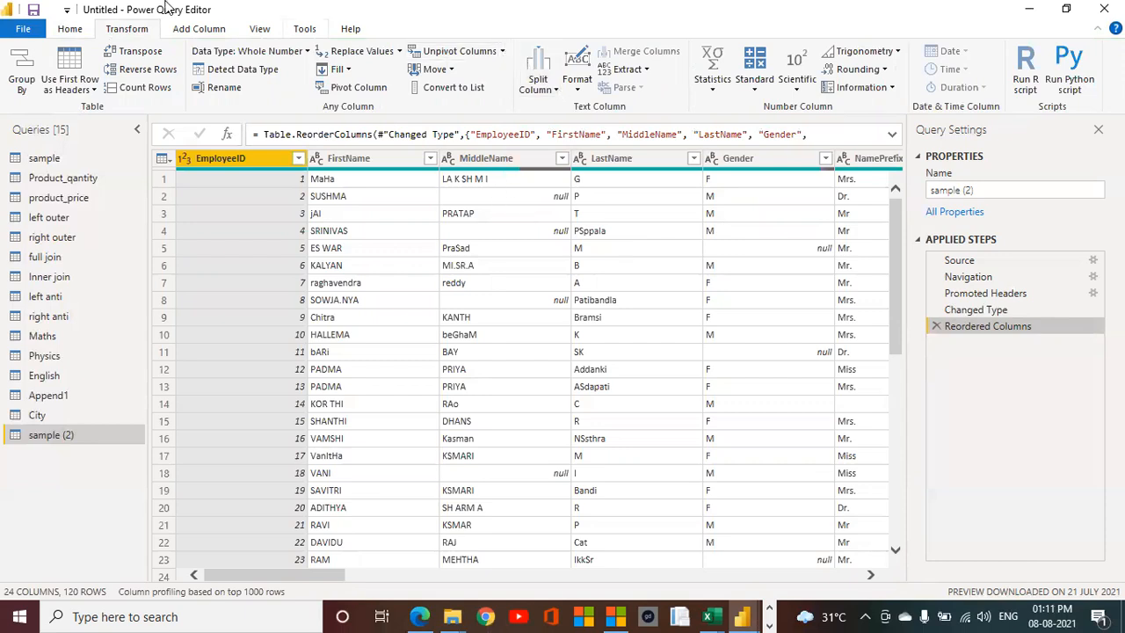
pyautogui.click(71, 30)
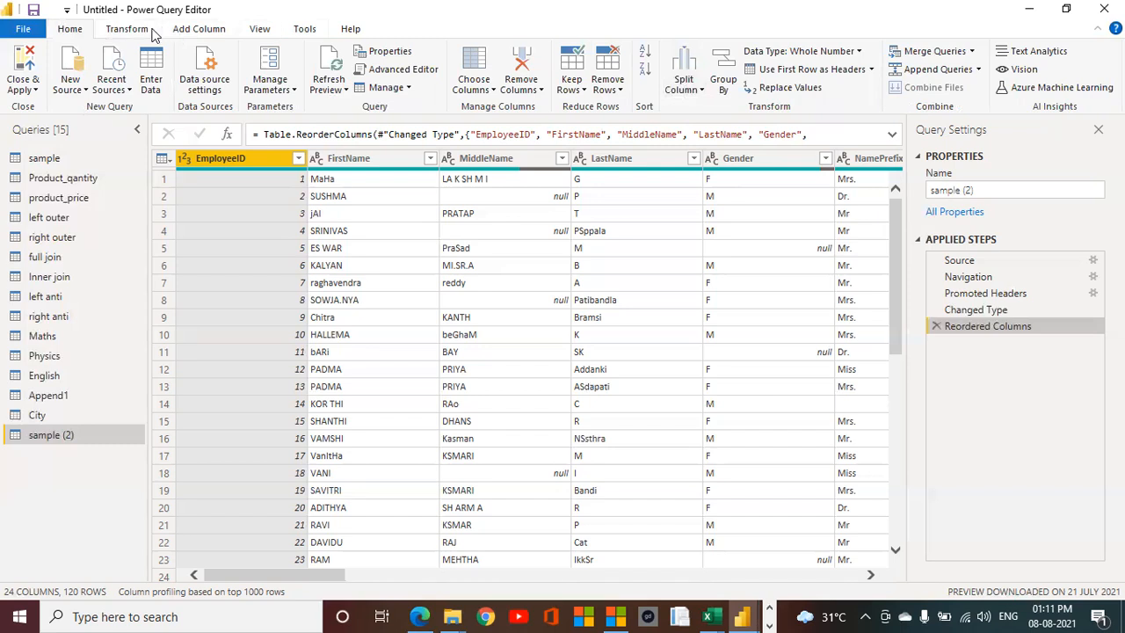
pyautogui.click(150, 30)
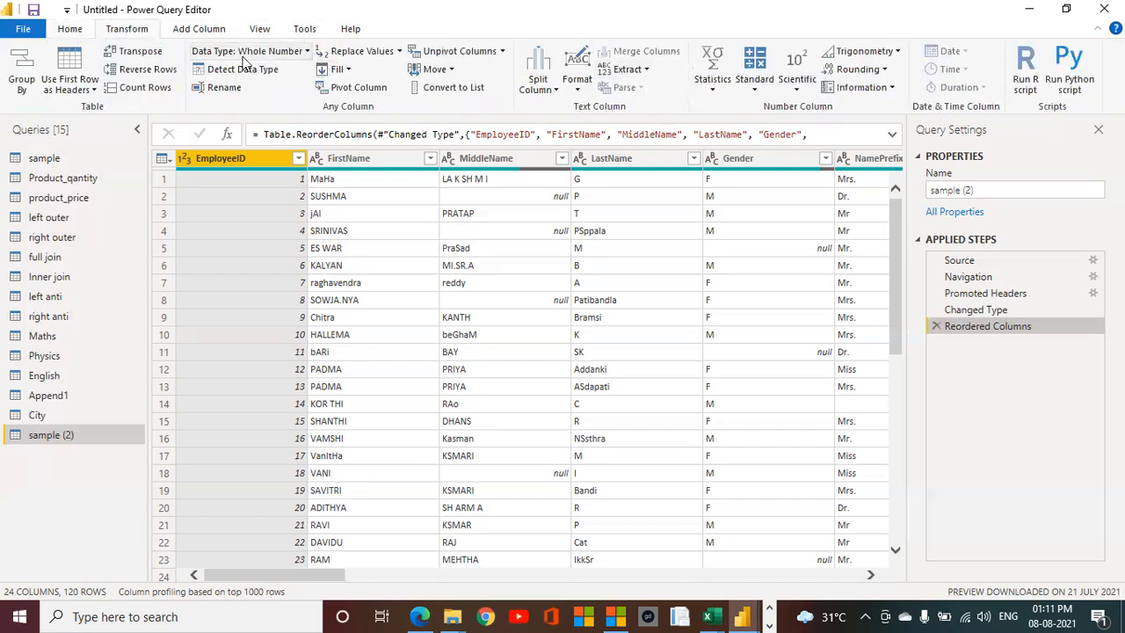
pyautogui.click(69, 29)
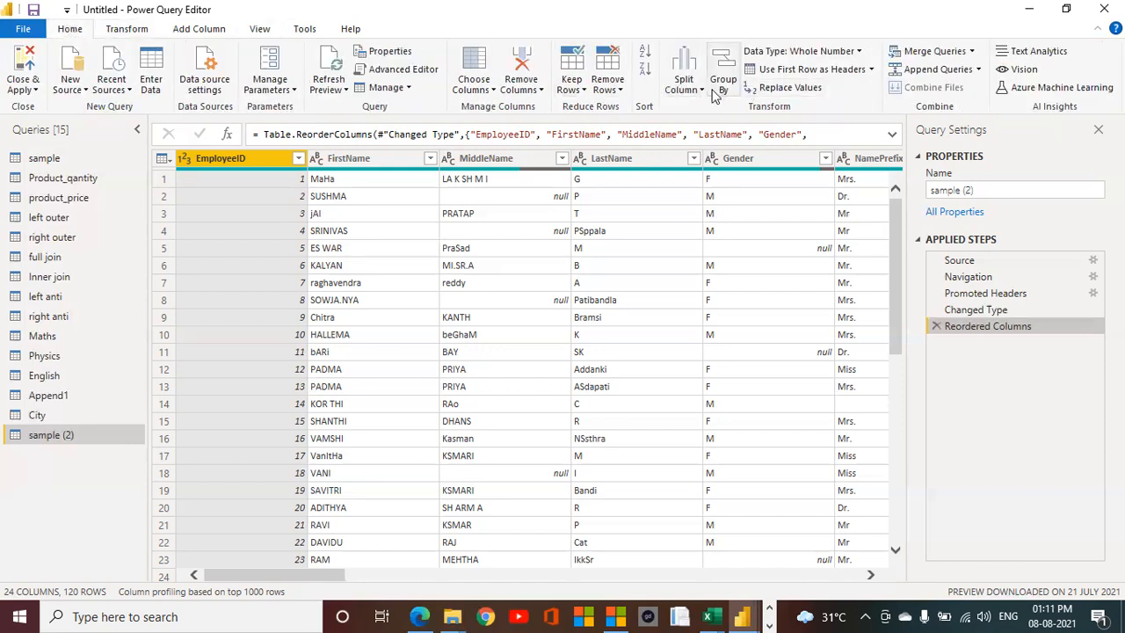
pyautogui.click(128, 29)
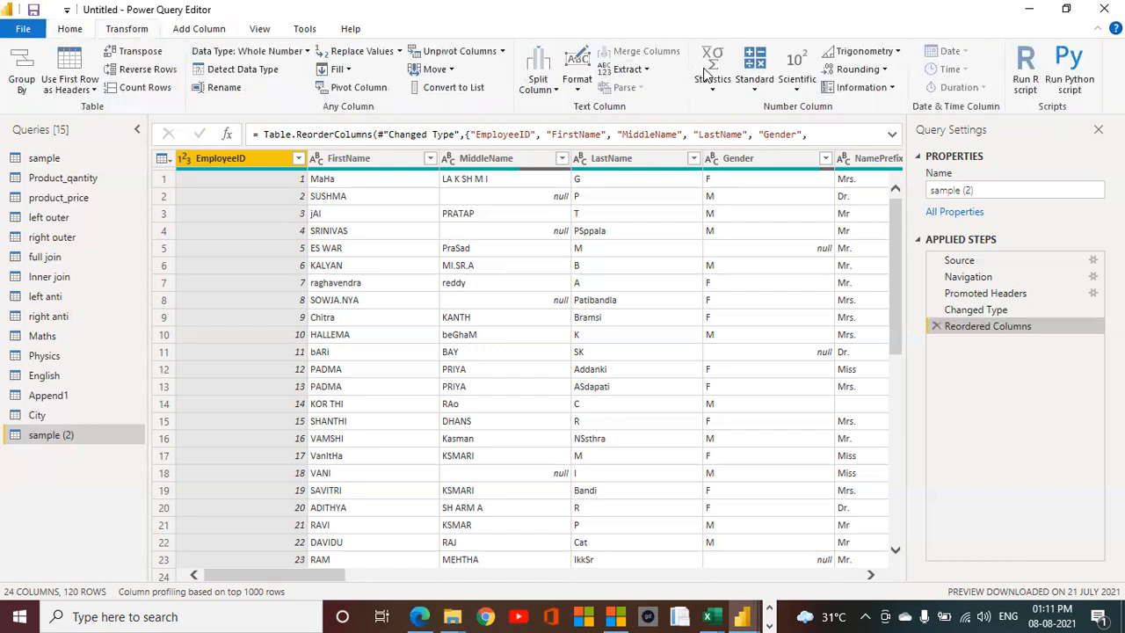
# - Convert the text of the FirstName column in the sample (2) query to lowercase
pyautogui.click(580, 88)
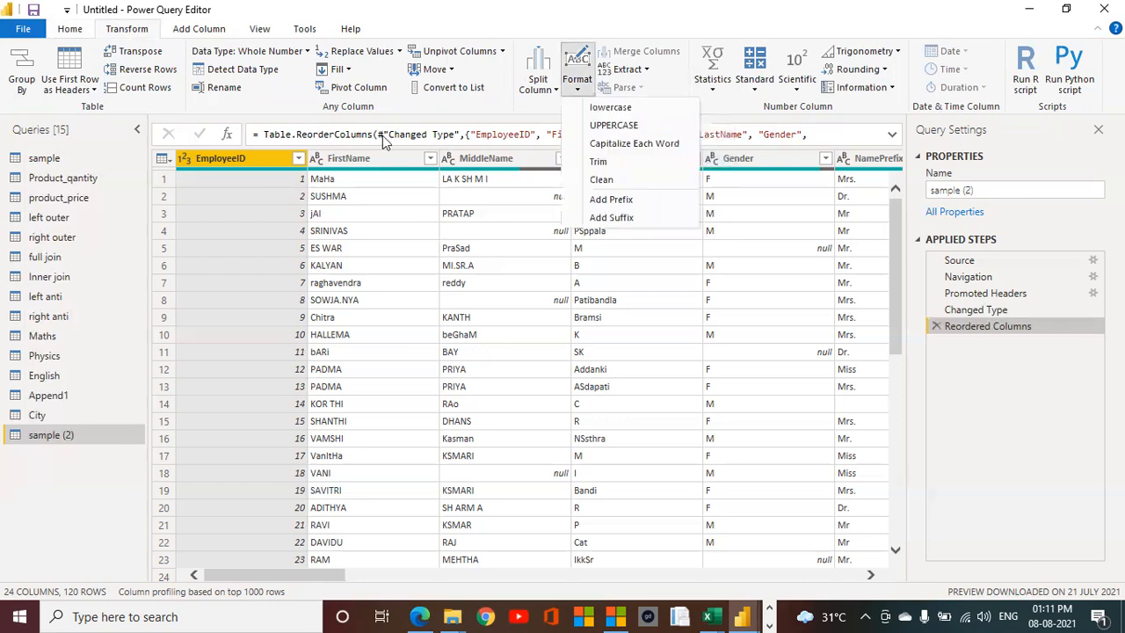
pyautogui.click(351, 147)
pyautogui.click(386, 158)
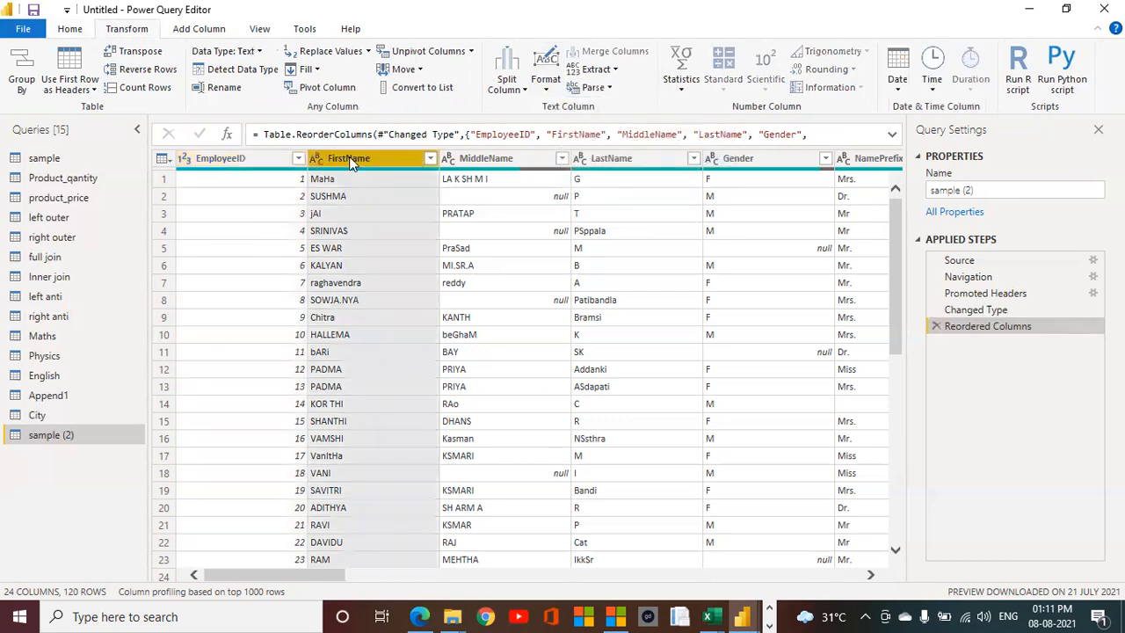
pyautogui.click(609, 72)
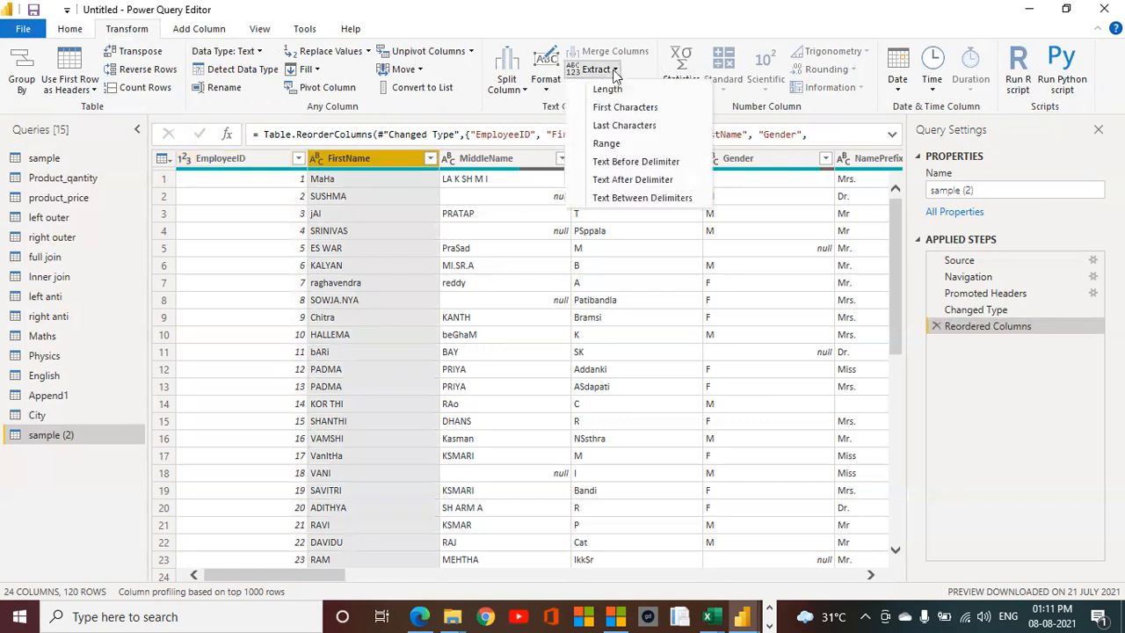
pyautogui.click(545, 86)
pyautogui.click(571, 107)
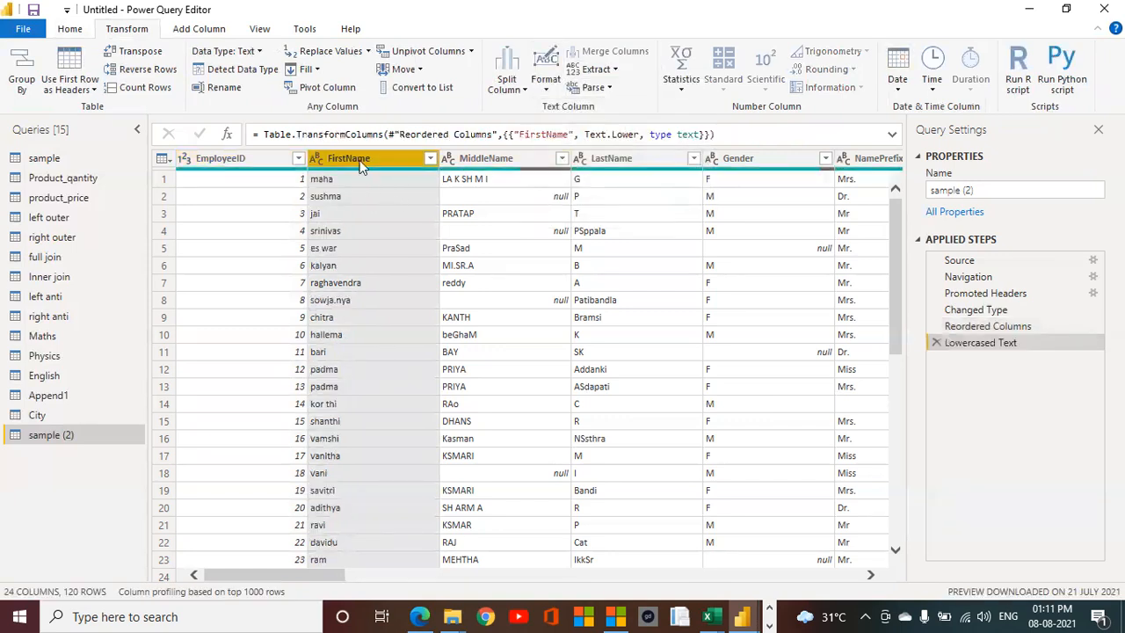
# - Format the FirstName column as uppercase, followed by capitalizing each word
pyautogui.click(546, 89)
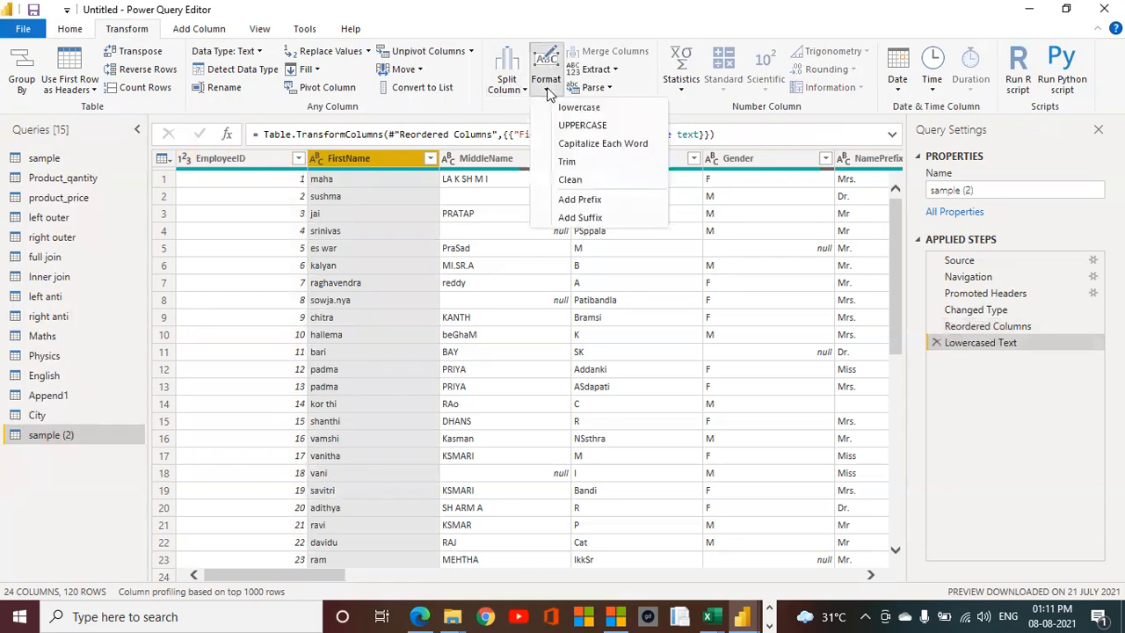
pyautogui.click(569, 127)
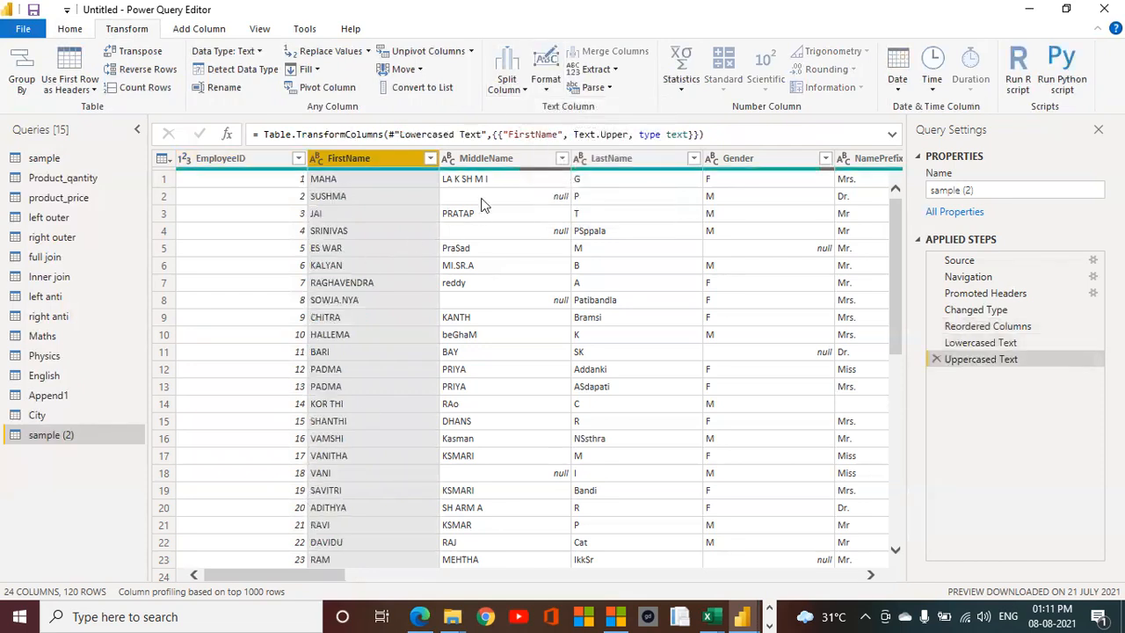
pyautogui.click(551, 91)
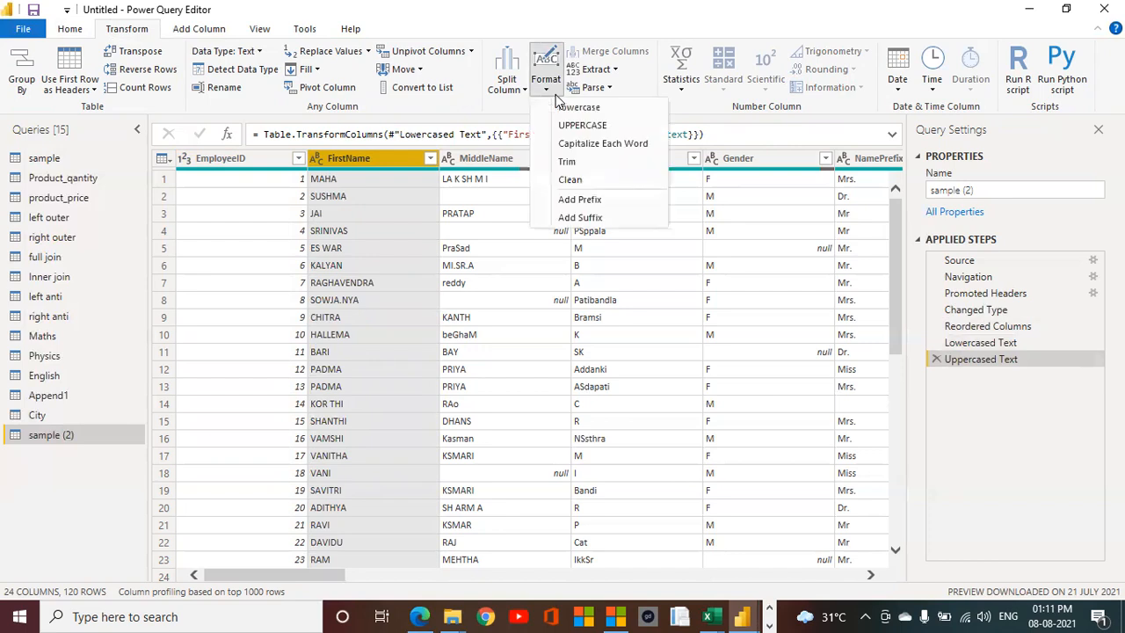
pyautogui.click(603, 149)
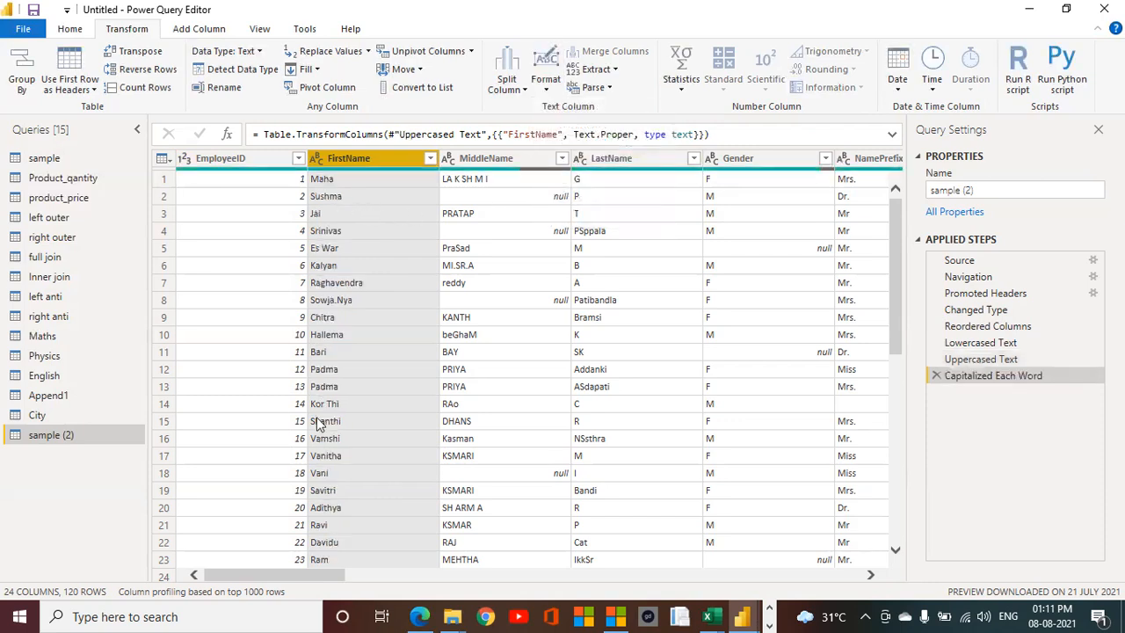
# - Switch to the Edge browser and search the web in a new tab for "trim and clean in power bi"
pyautogui.click(545, 81)
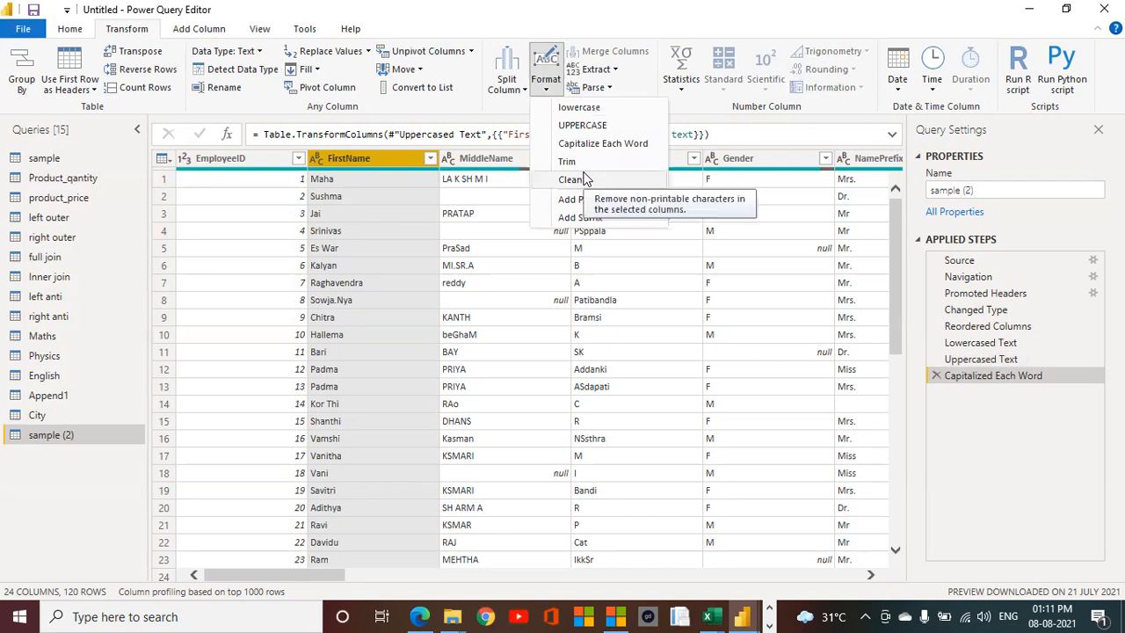
pyautogui.click(420, 616)
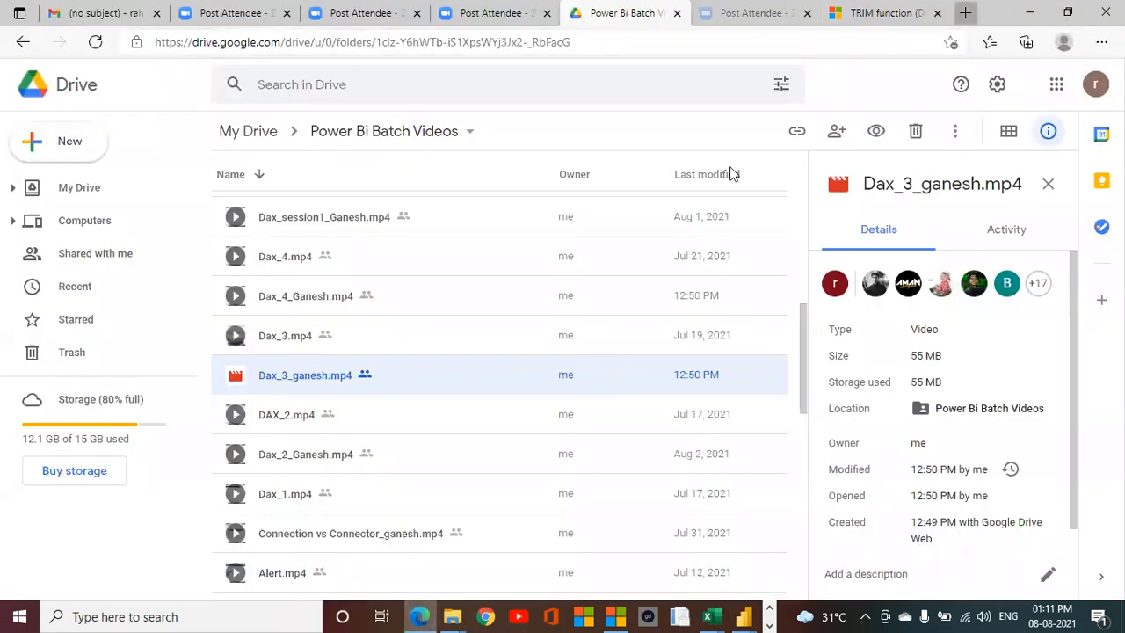
pyautogui.hotkey('ctrl', 't')
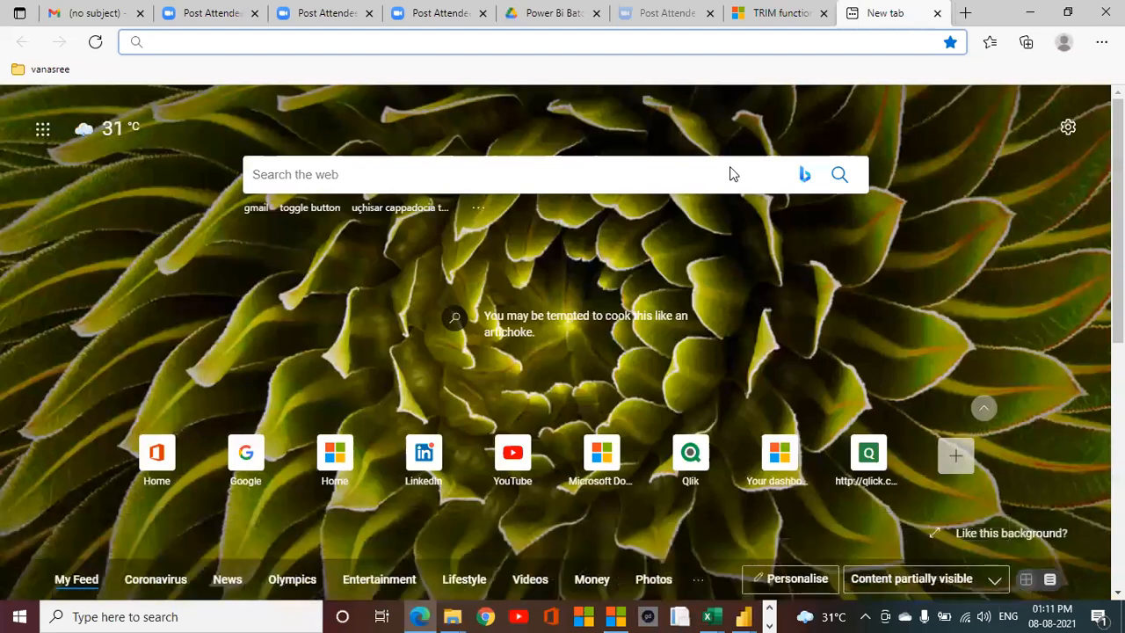
pyautogui.write('trim')
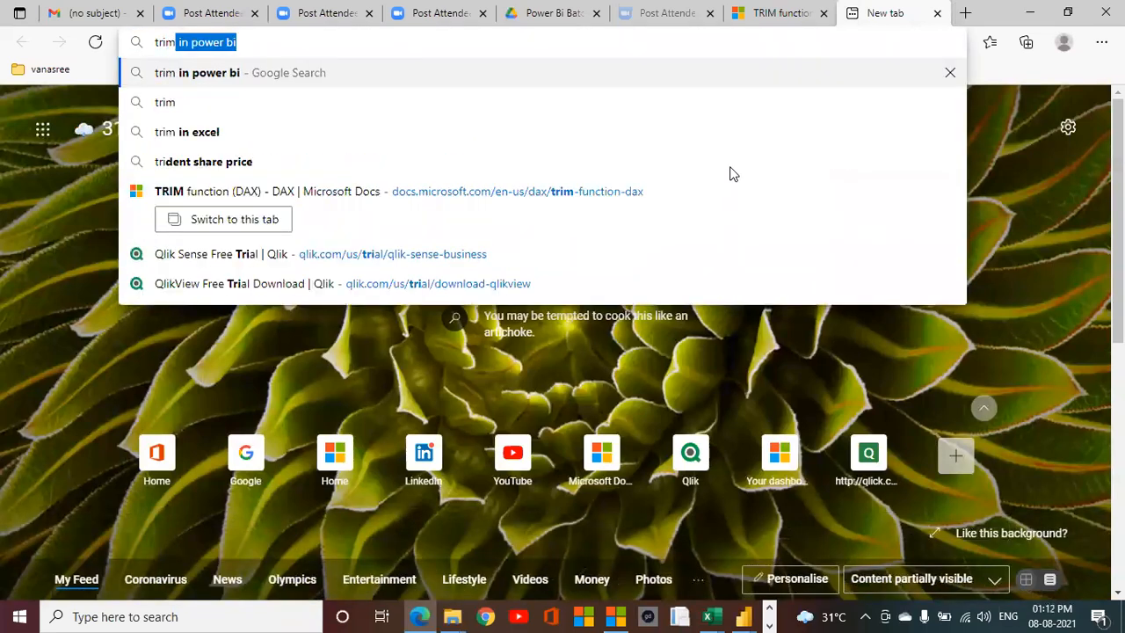
pyautogui.write(' a')
pyautogui.write('cl')
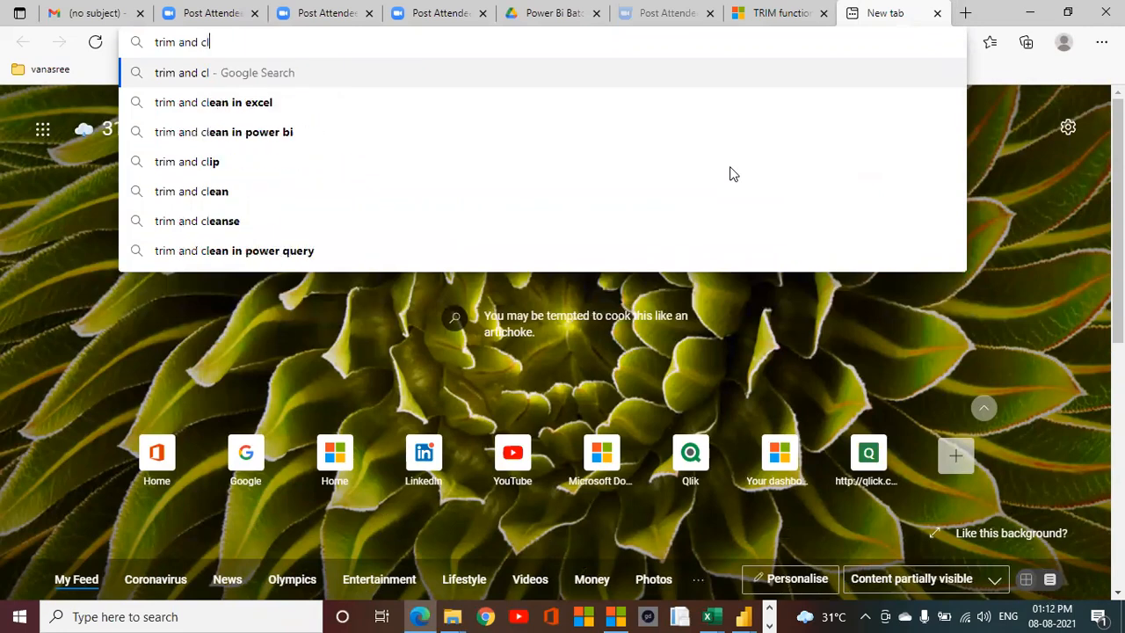
pyautogui.write('ean in')
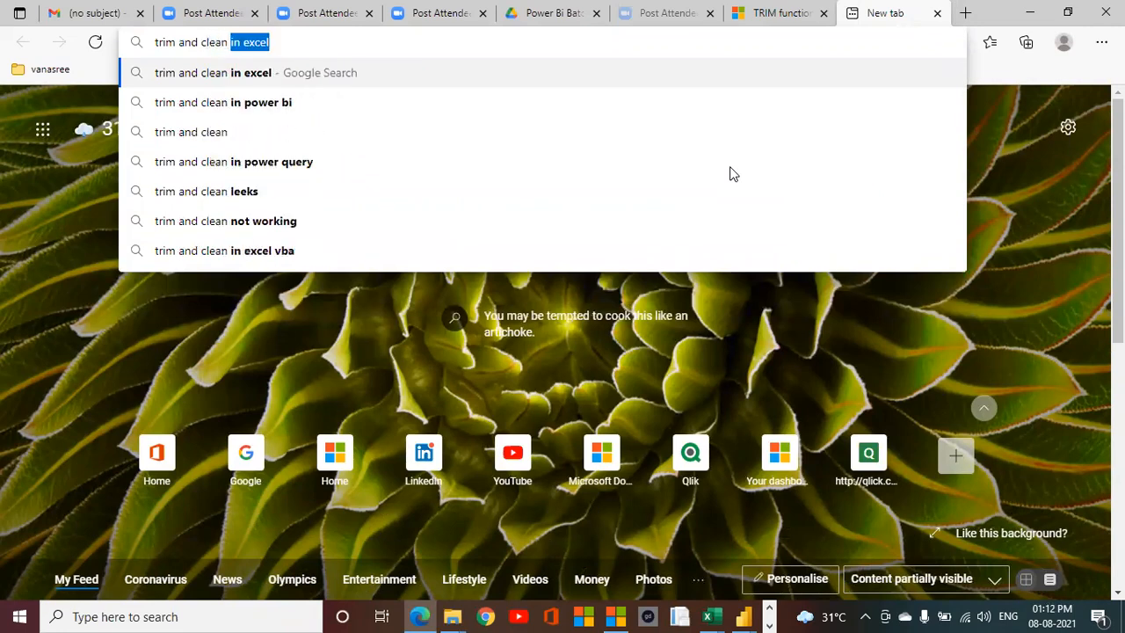
pyautogui.press('Down')
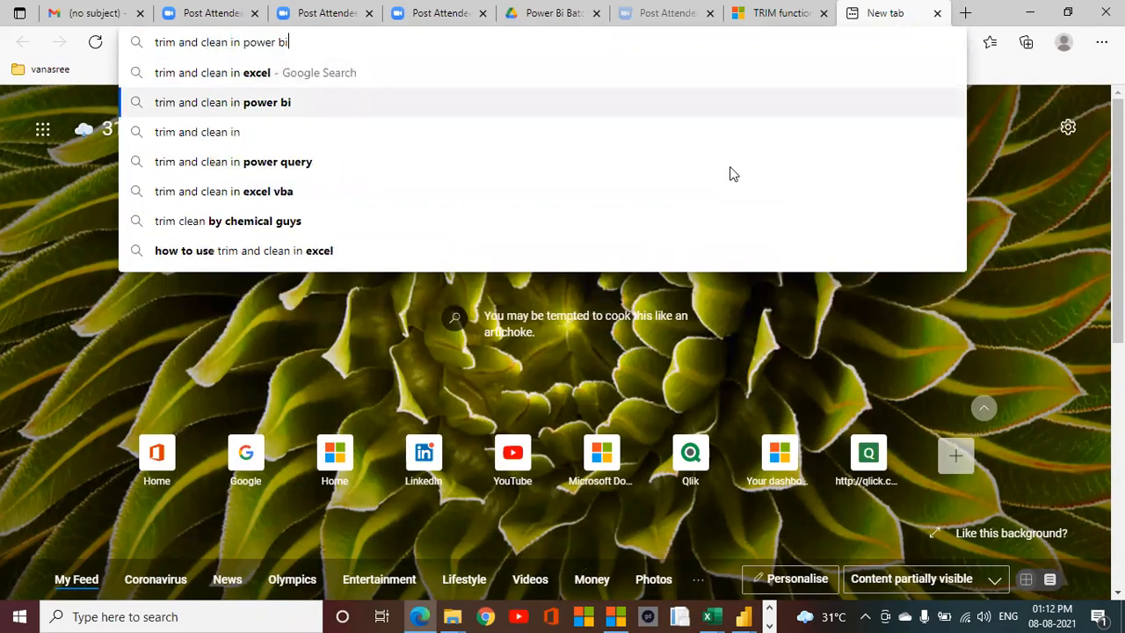
pyautogui.press('Return')
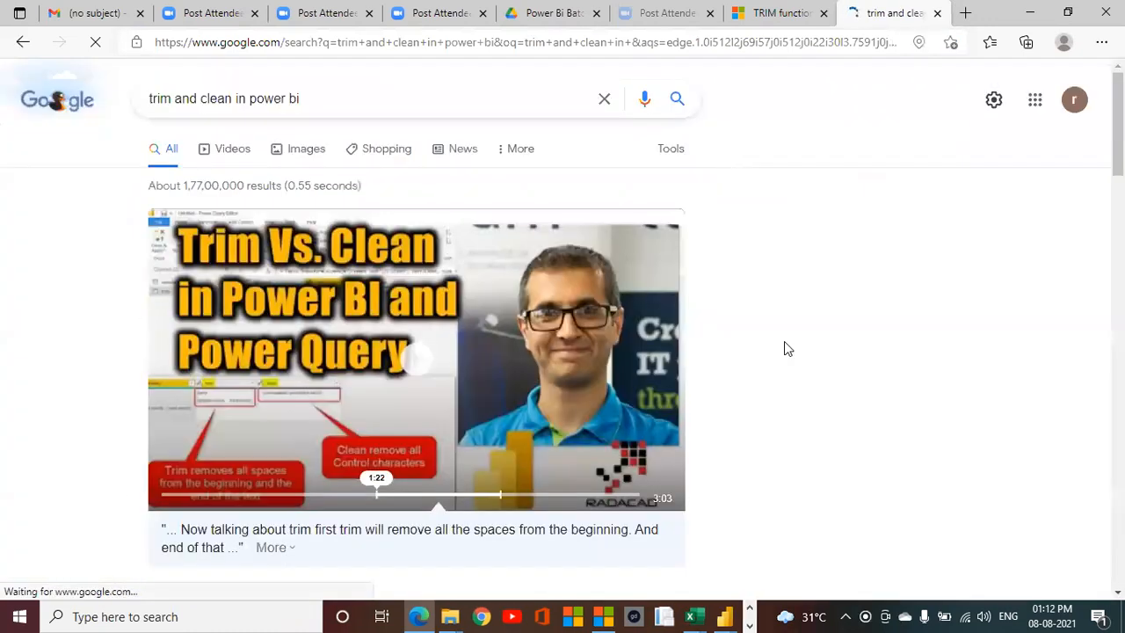
# - Open the My SharePoint Questions article on Trim, Clean and Fill from the results and read its Trim and Clean examples
pyautogui.scroll(-4, 785, 349)
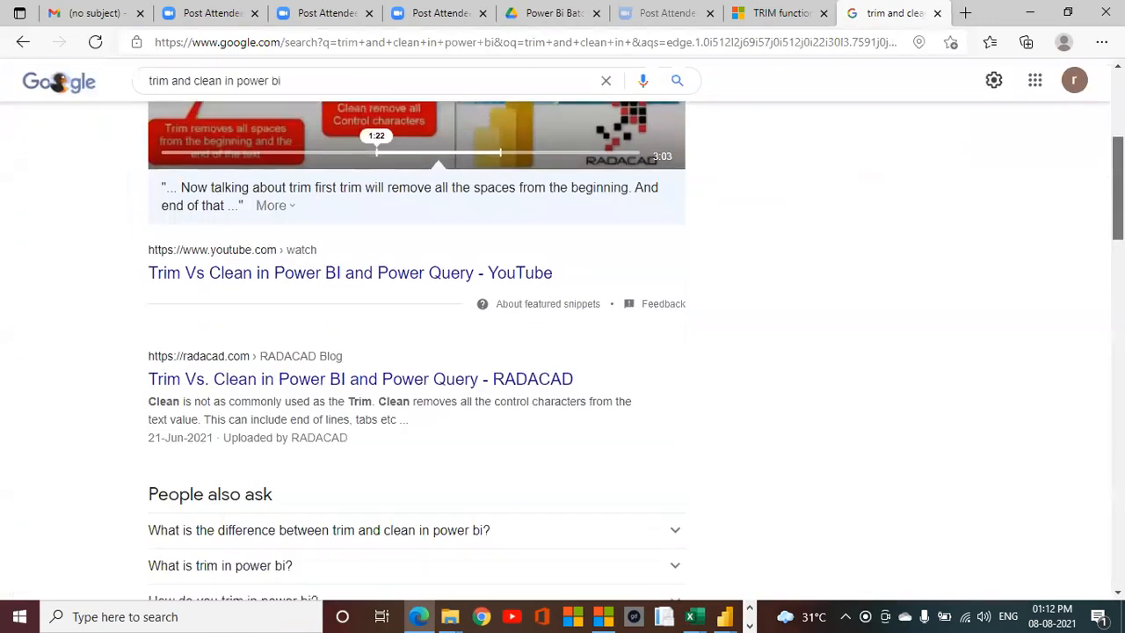
pyautogui.scroll(-1, 427, 314)
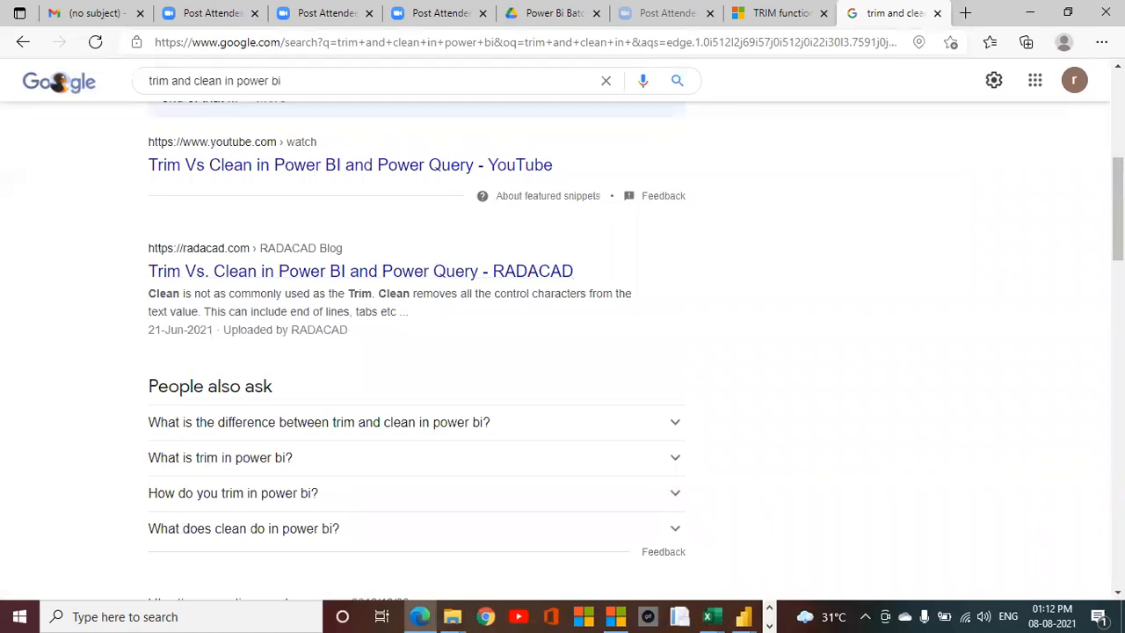
pyautogui.scroll(-5, 417, 343)
pyautogui.scroll(2, 416, 351)
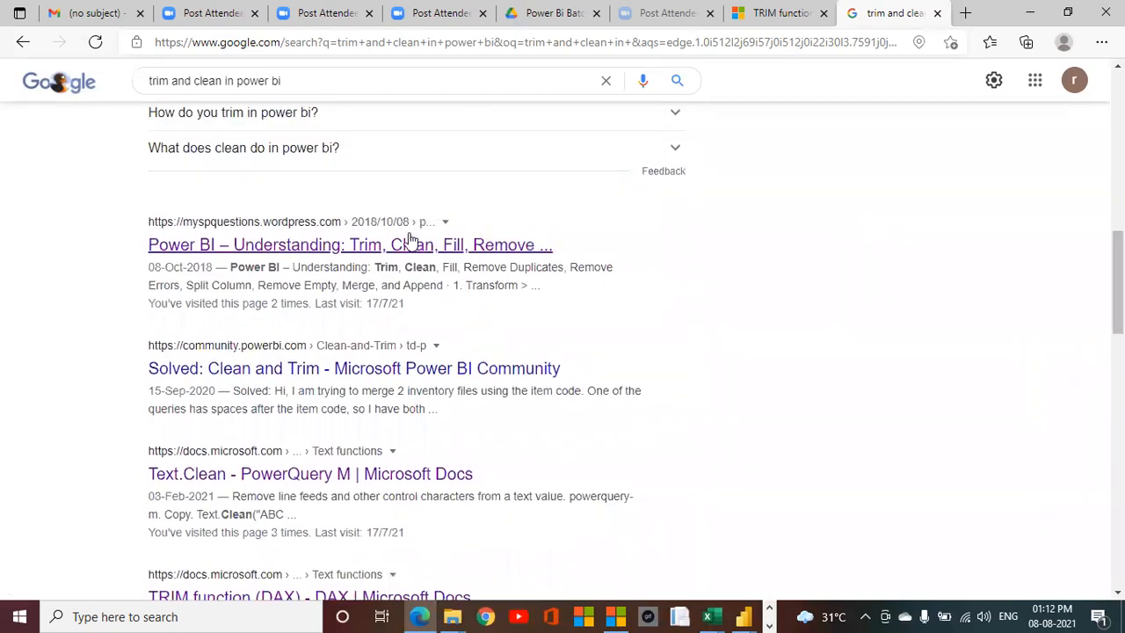
pyautogui.click(403, 249)
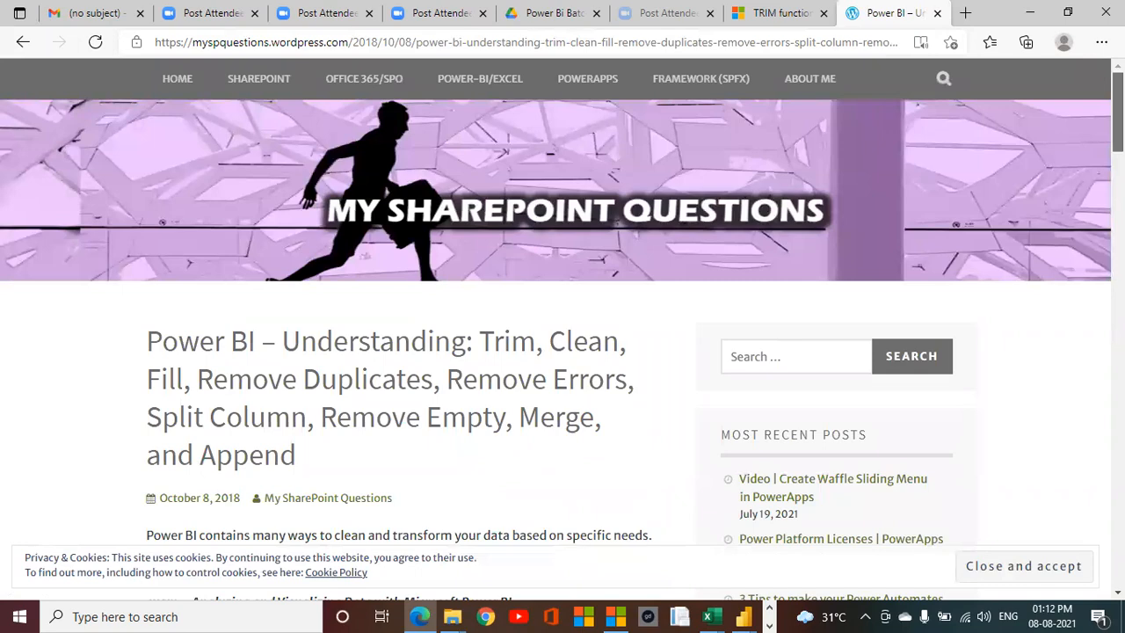
pyautogui.scroll(-5, 562, 351)
pyautogui.scroll(-1, 562, 352)
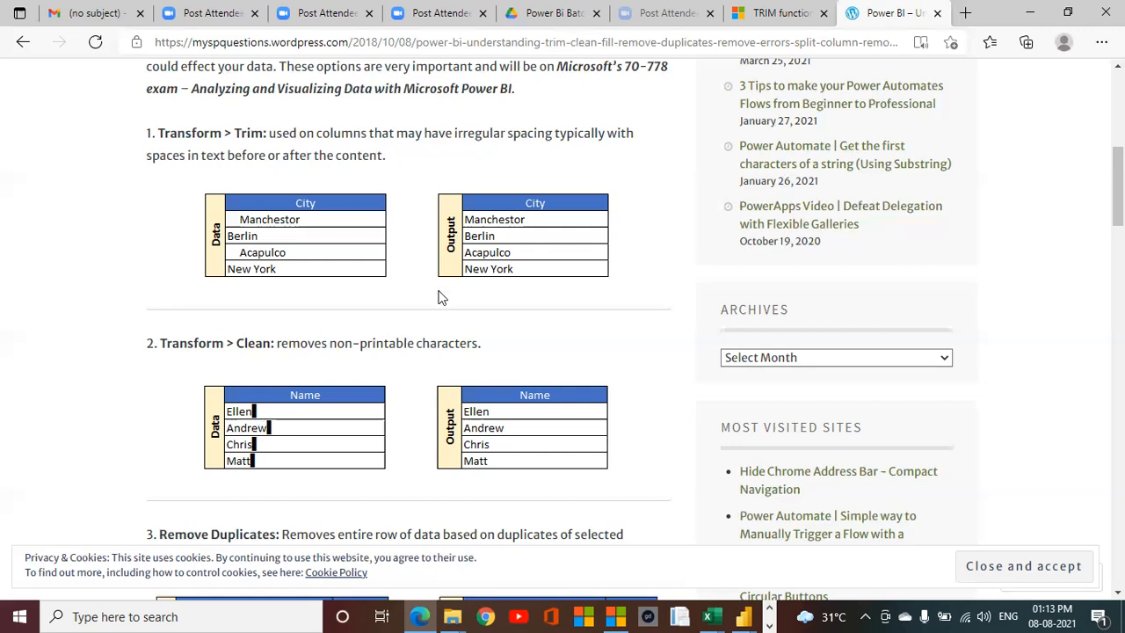
# - Search for images of "non printable characters" in a new tab and enlarge the Stack Overflow example
pyautogui.hotkey('ctrl', 't')
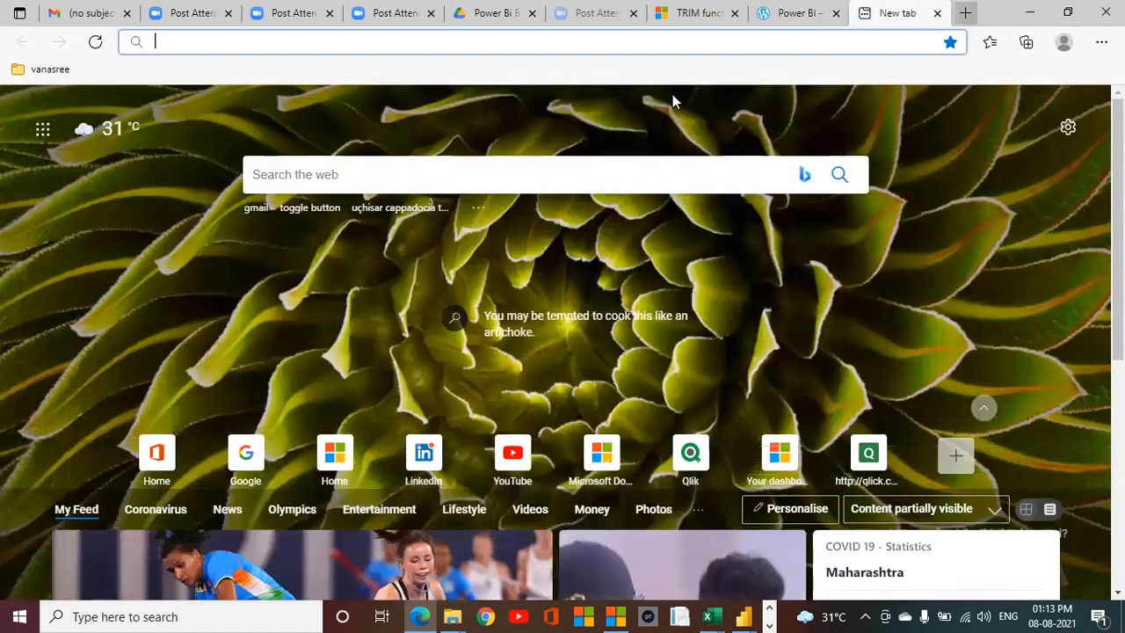
pyautogui.write('no')
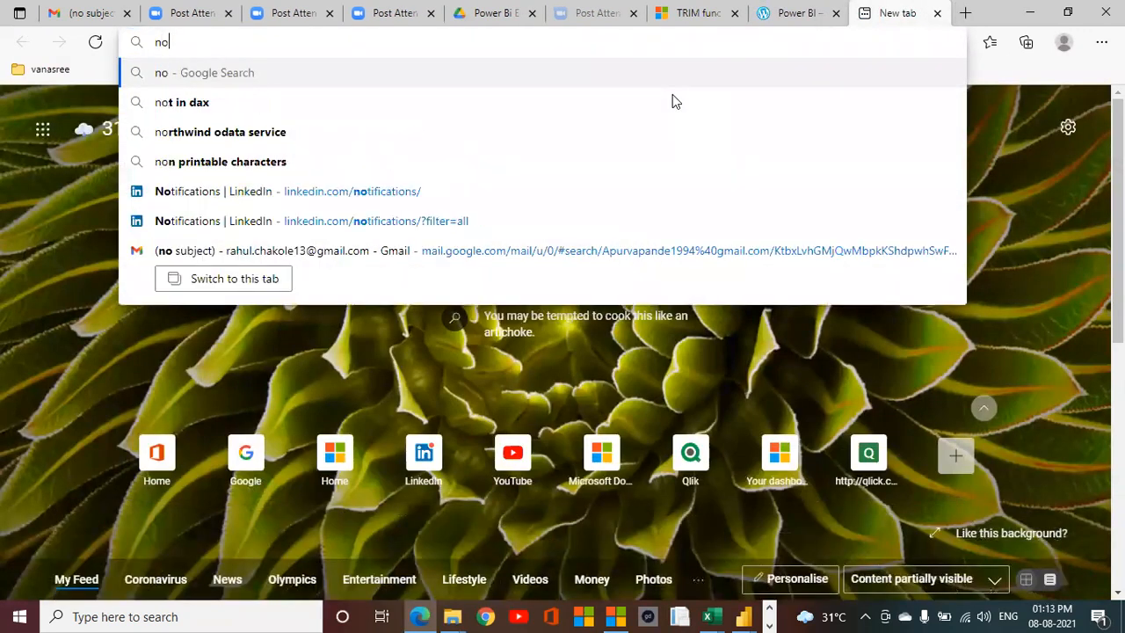
pyautogui.write('n prin')
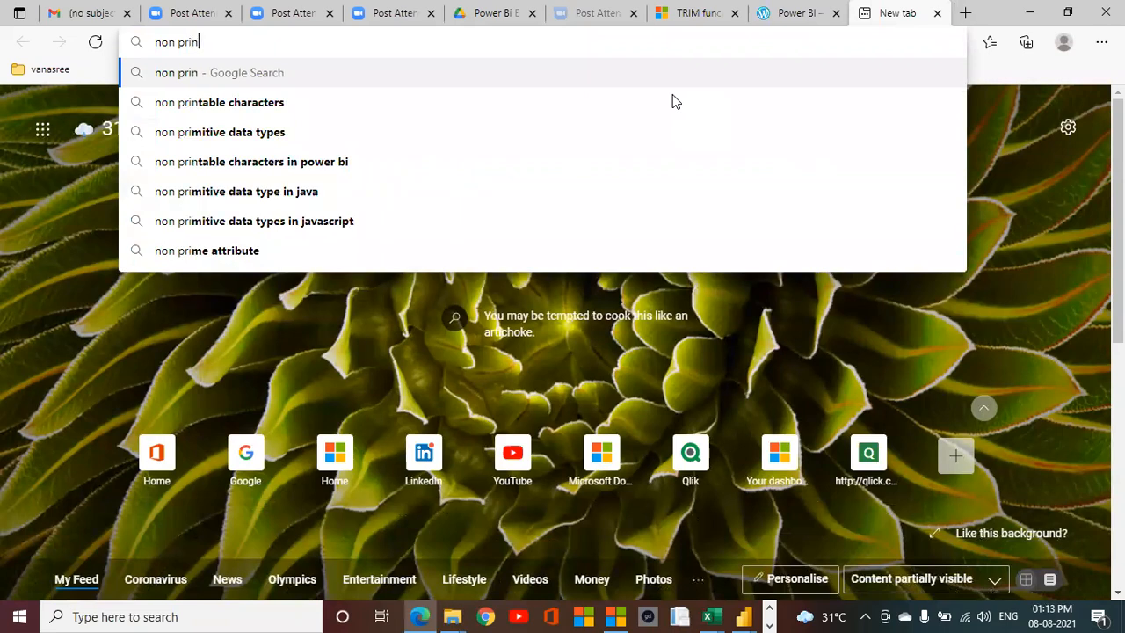
pyautogui.write('table chara')
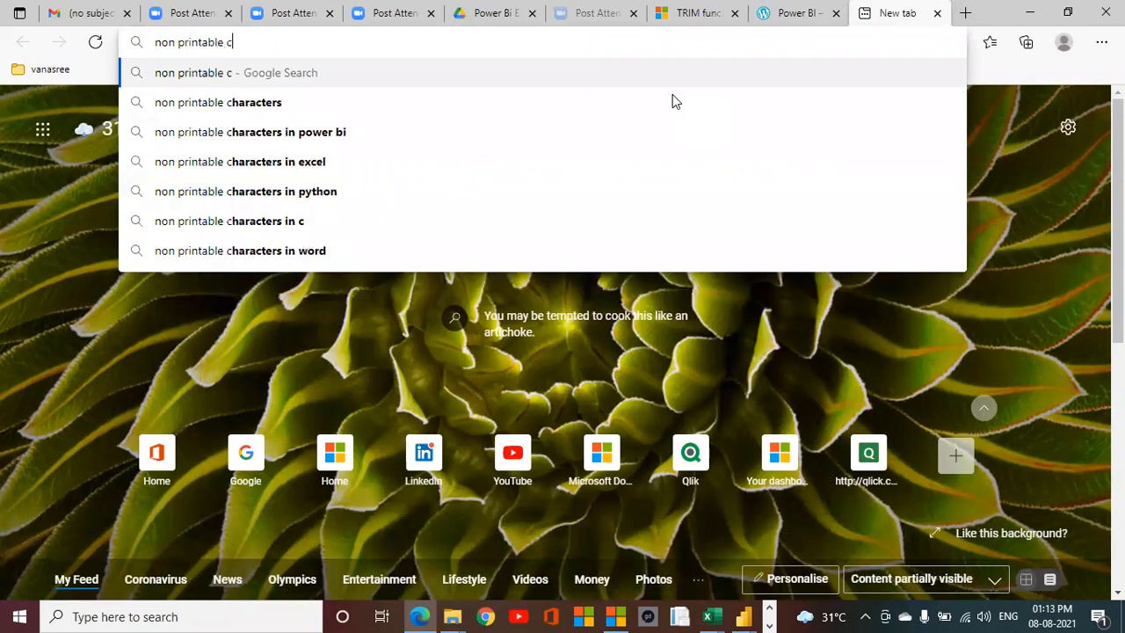
pyautogui.press('Return')
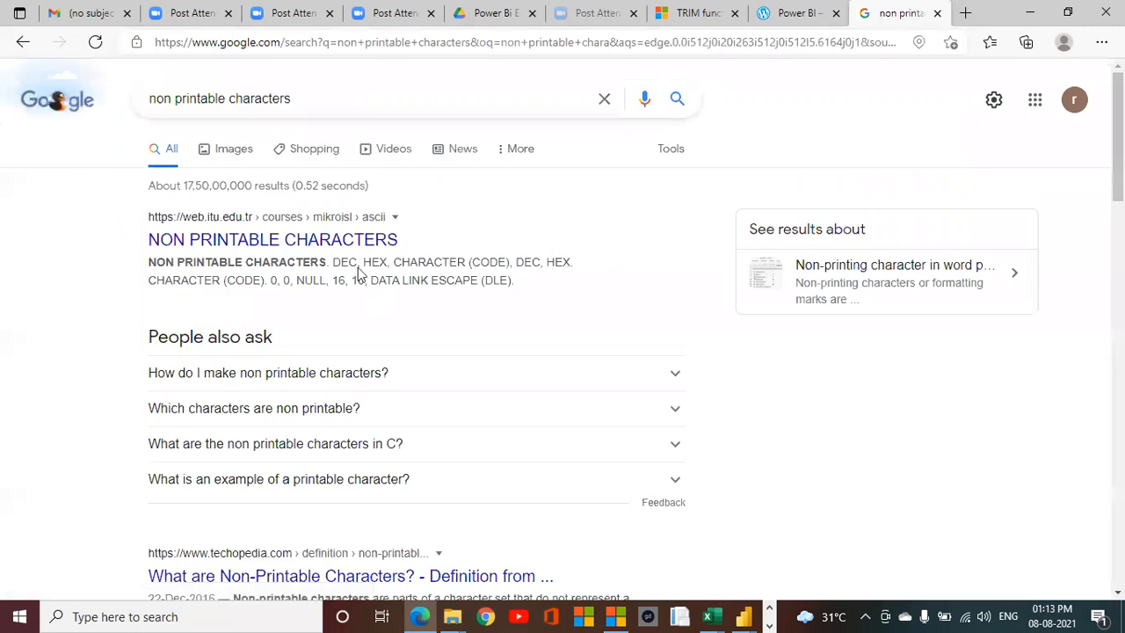
pyautogui.click(259, 161)
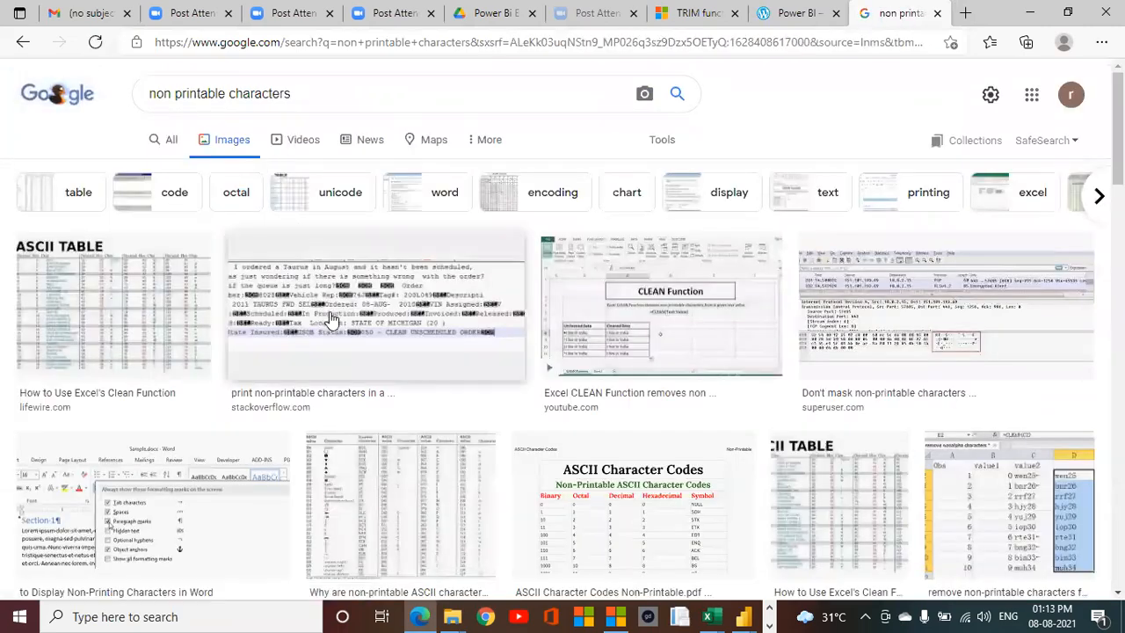
pyautogui.click(329, 320)
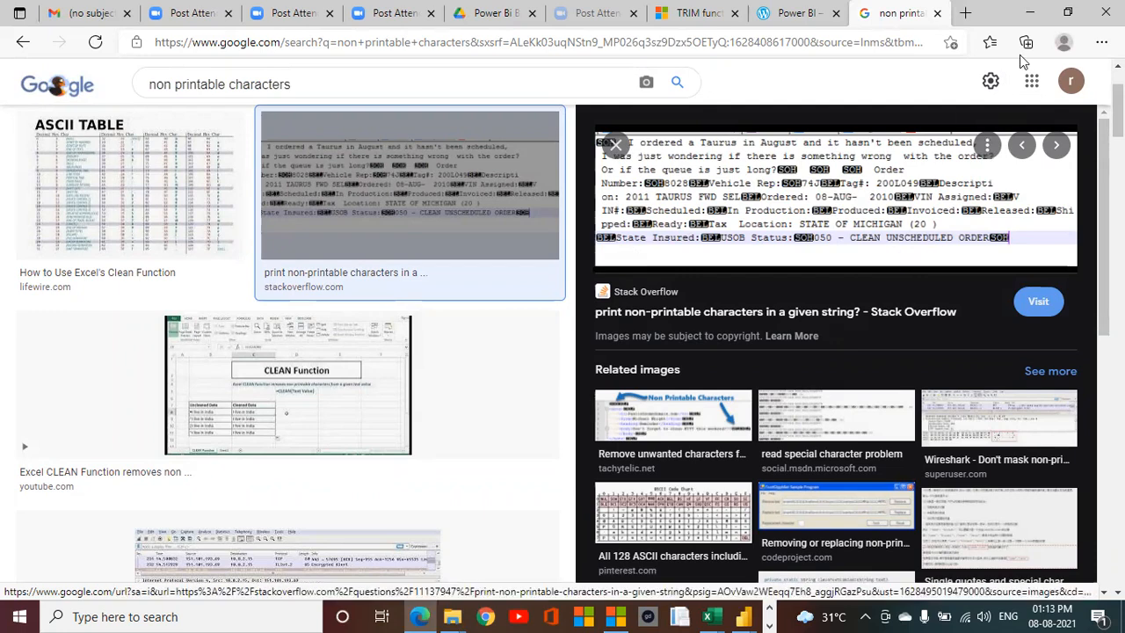
# - Return to the Power Query Editor and trim the text of the Salary_Fixed column in the sample (2) query
pyautogui.click(1030, 14)
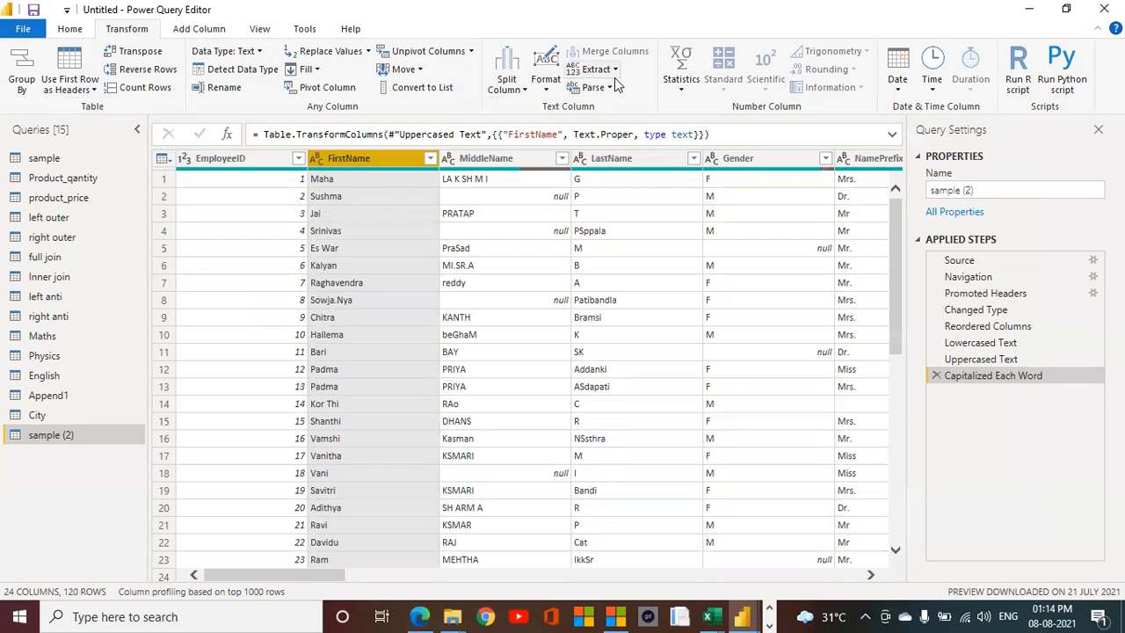
pyautogui.click(546, 87)
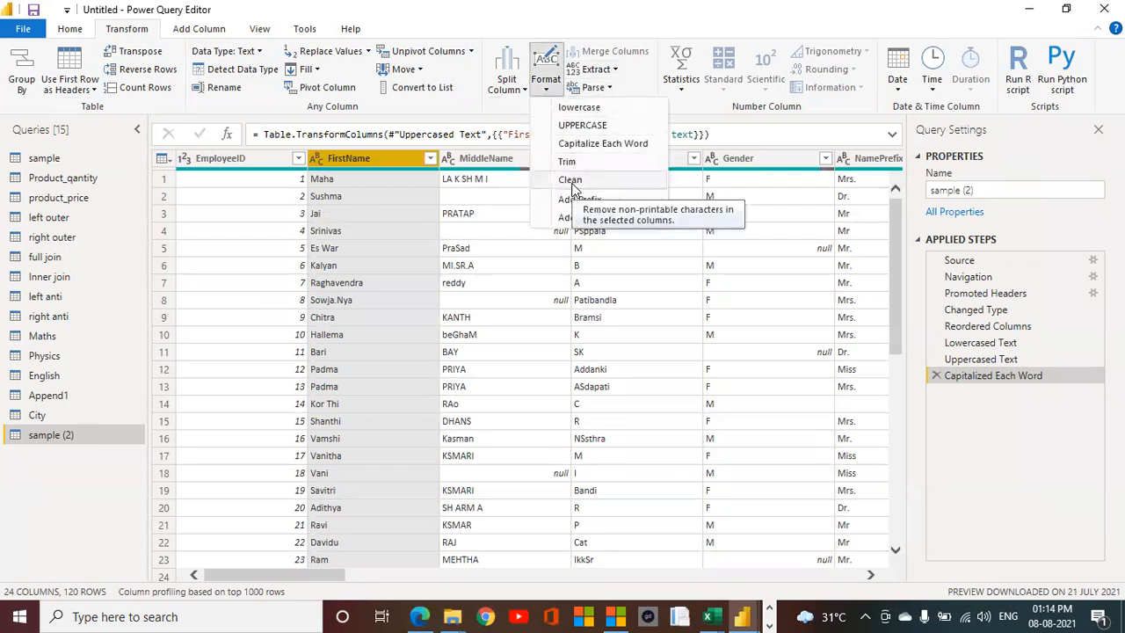
pyautogui.click(872, 575)
pyautogui.click(873, 576)
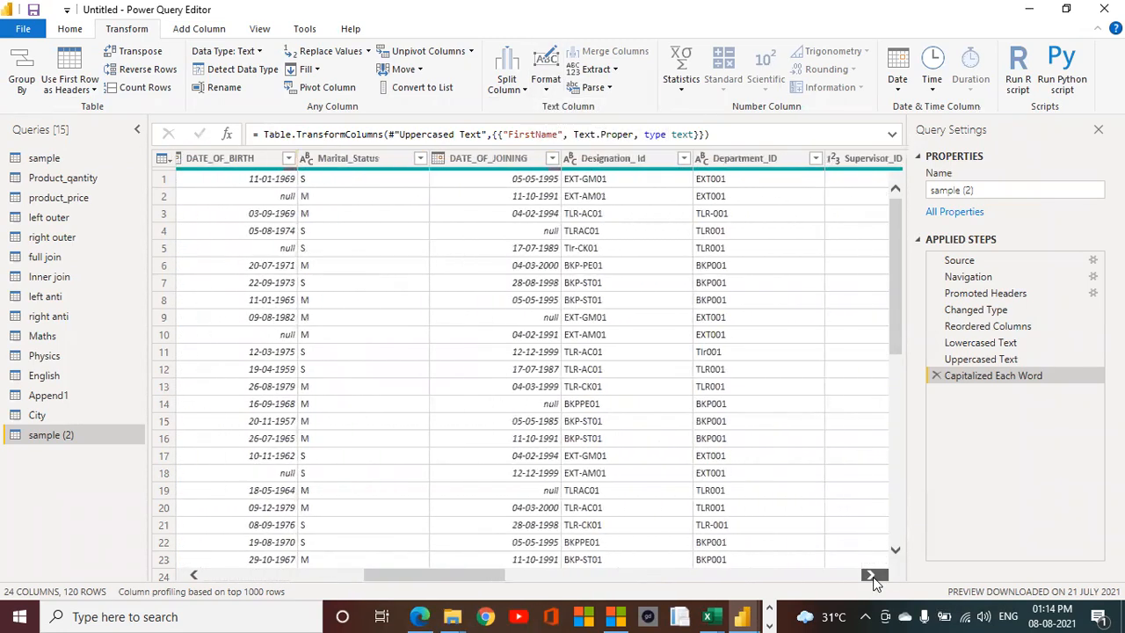
pyautogui.click(873, 575)
pyautogui.click(872, 576)
pyautogui.click(872, 575)
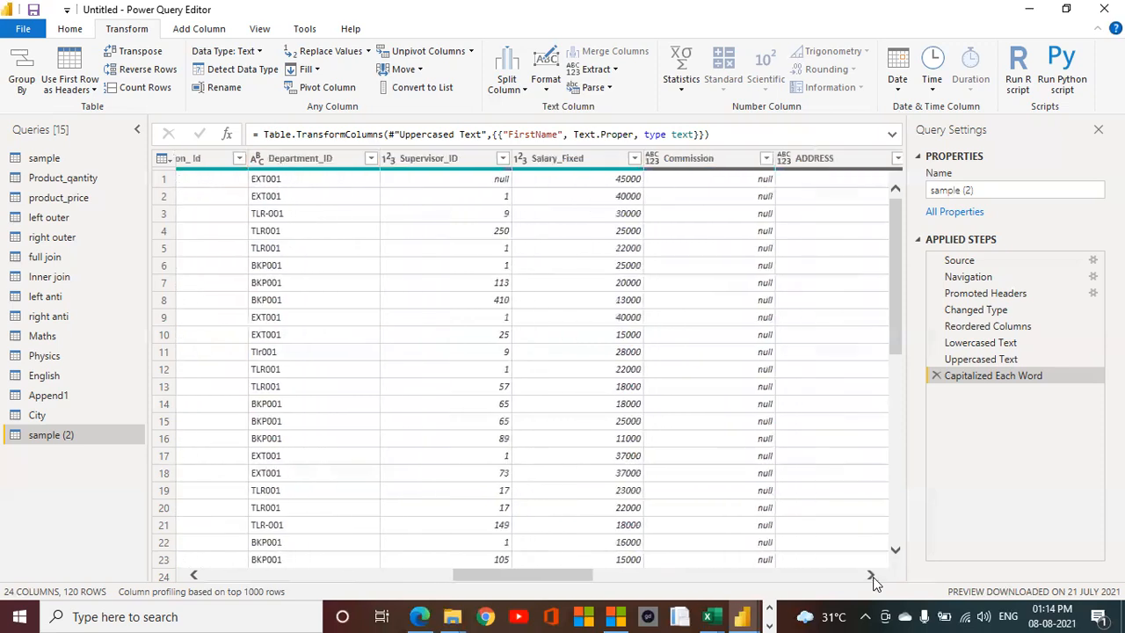
pyautogui.click(595, 165)
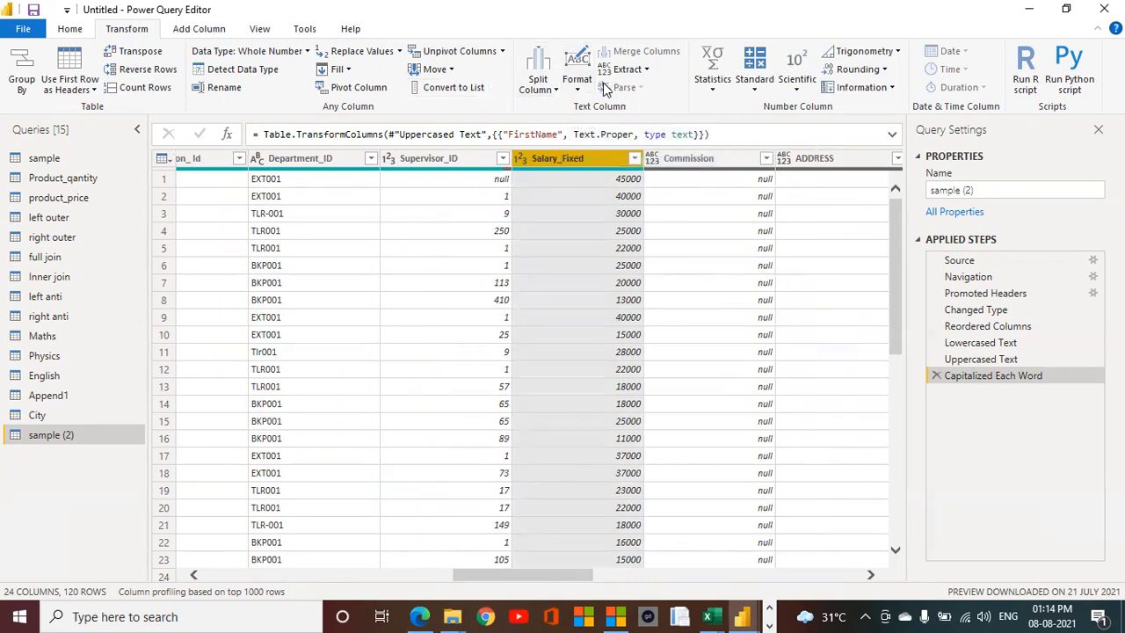
pyautogui.click(577, 88)
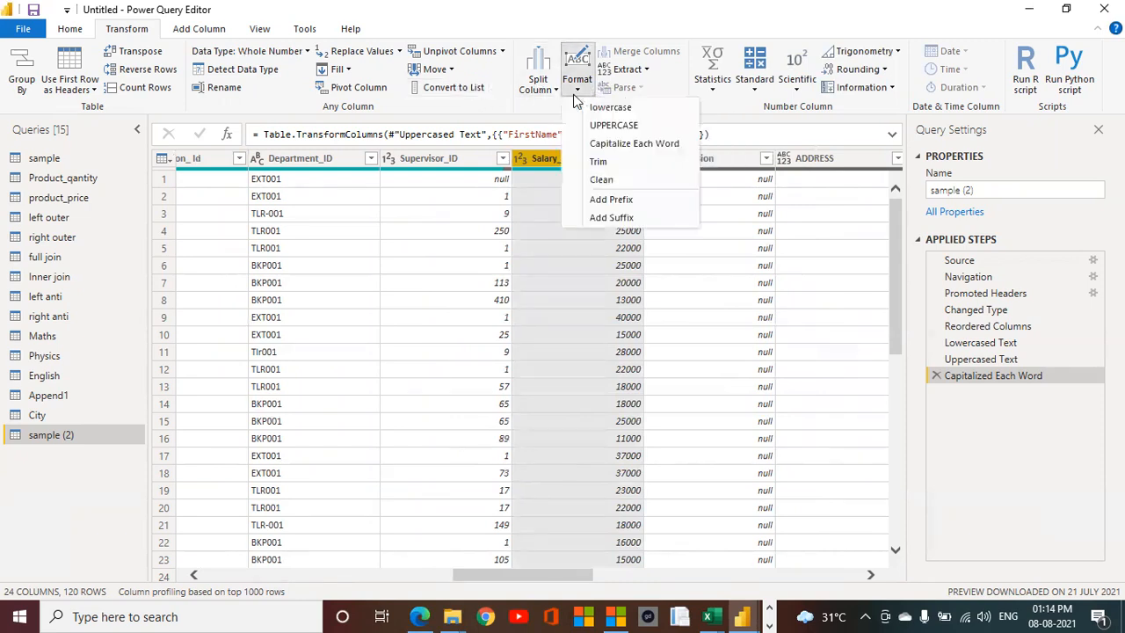
pyautogui.click(597, 163)
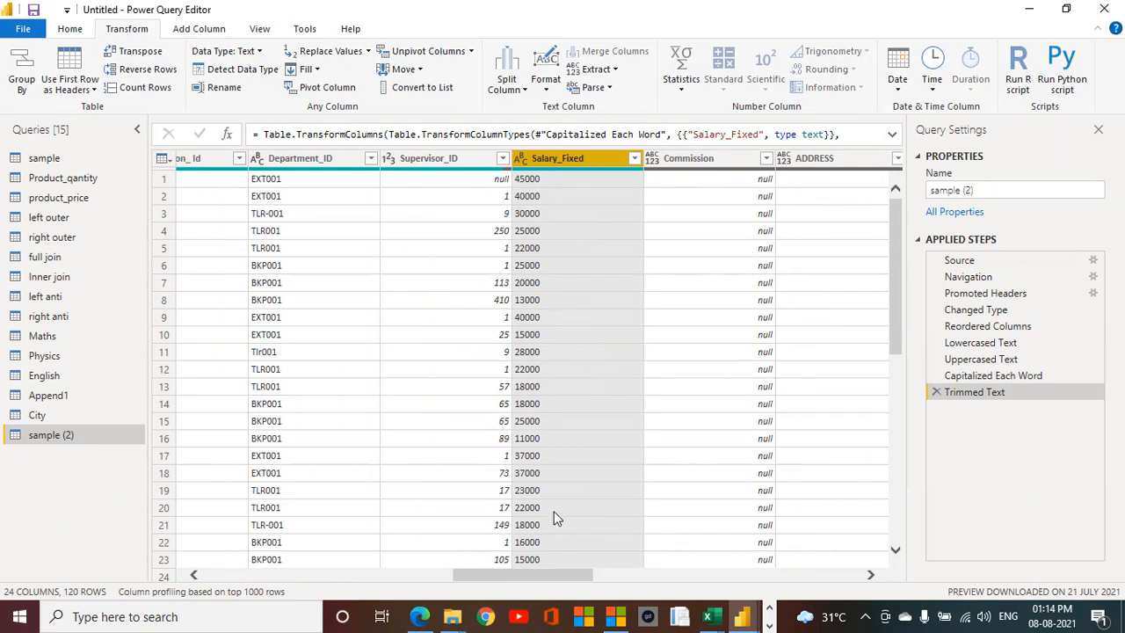
# - Add the prefix "TCS-" to every value in the EmployeeID column
pyautogui.click(546, 88)
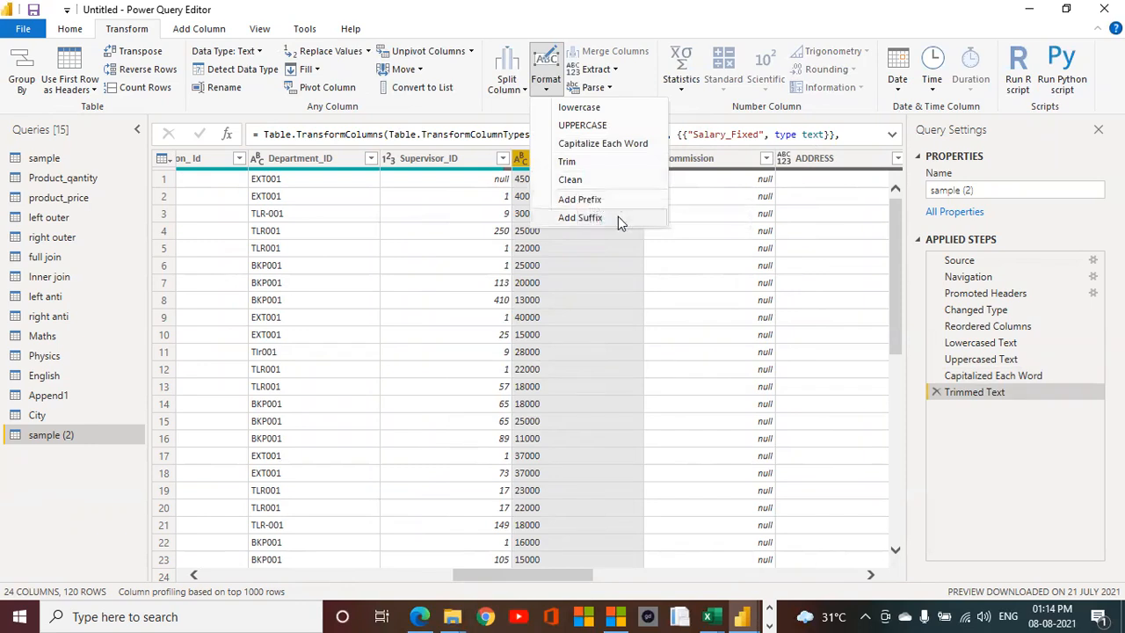
pyautogui.click(471, 580)
pyautogui.moveTo(490, 576); pyautogui.dragTo(263, 575)
pyautogui.click(221, 158)
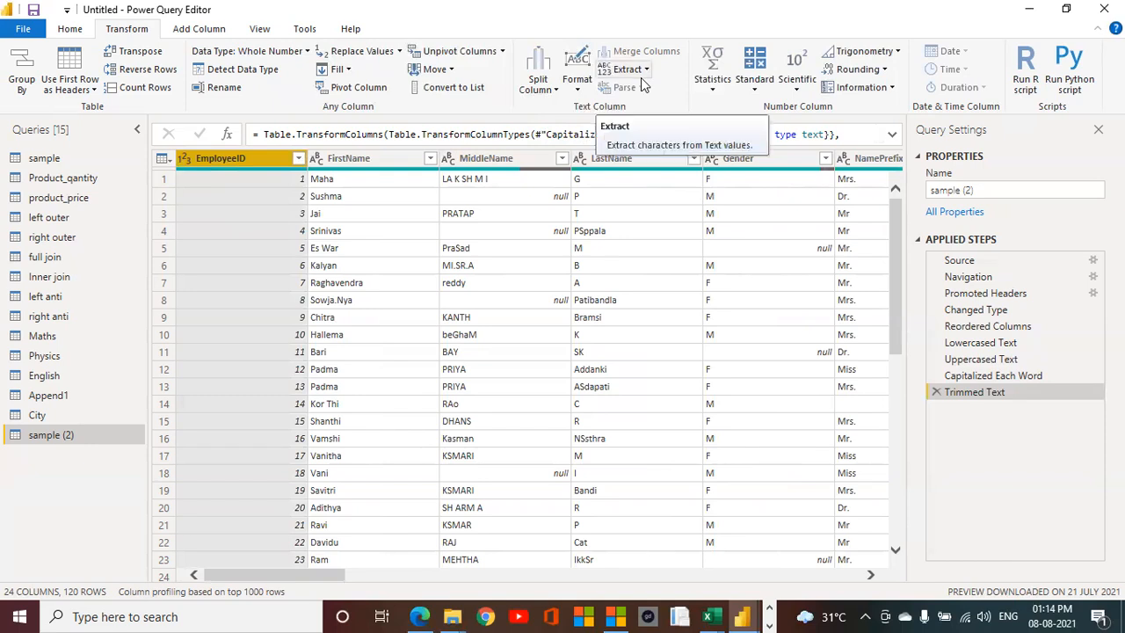
pyautogui.click(575, 81)
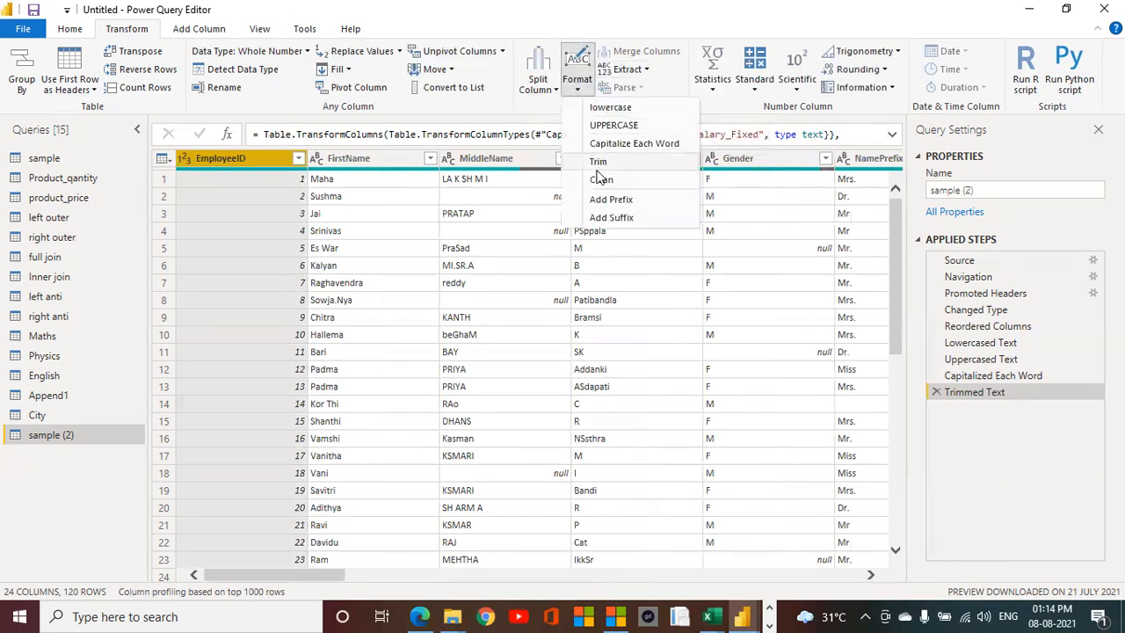
pyautogui.click(606, 201)
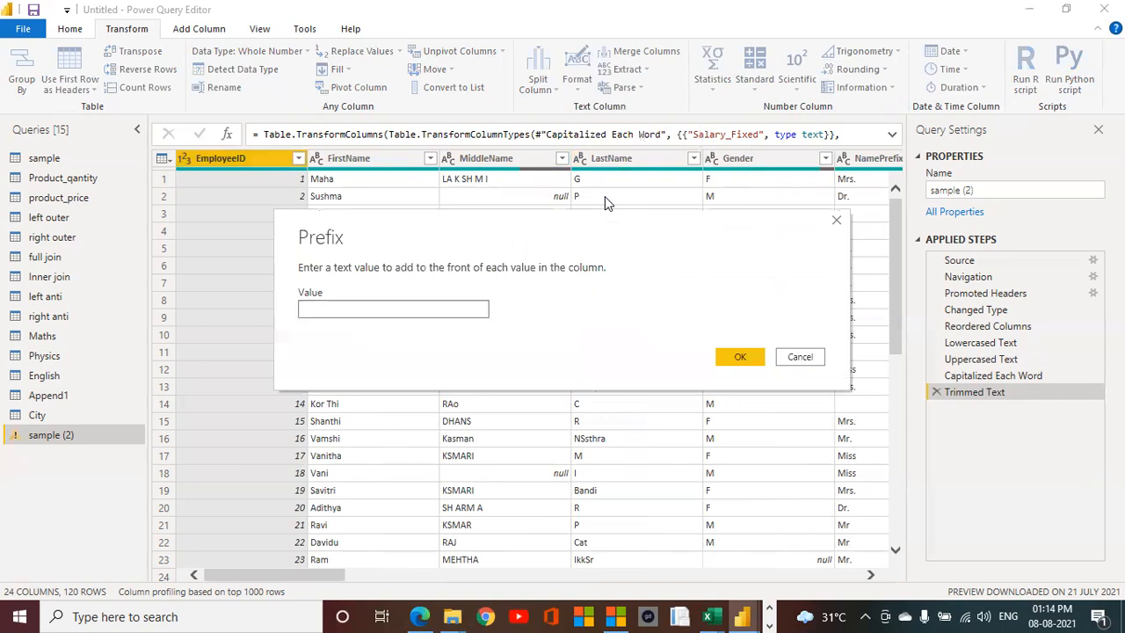
pyautogui.write('TCS-')
pyautogui.click(754, 357)
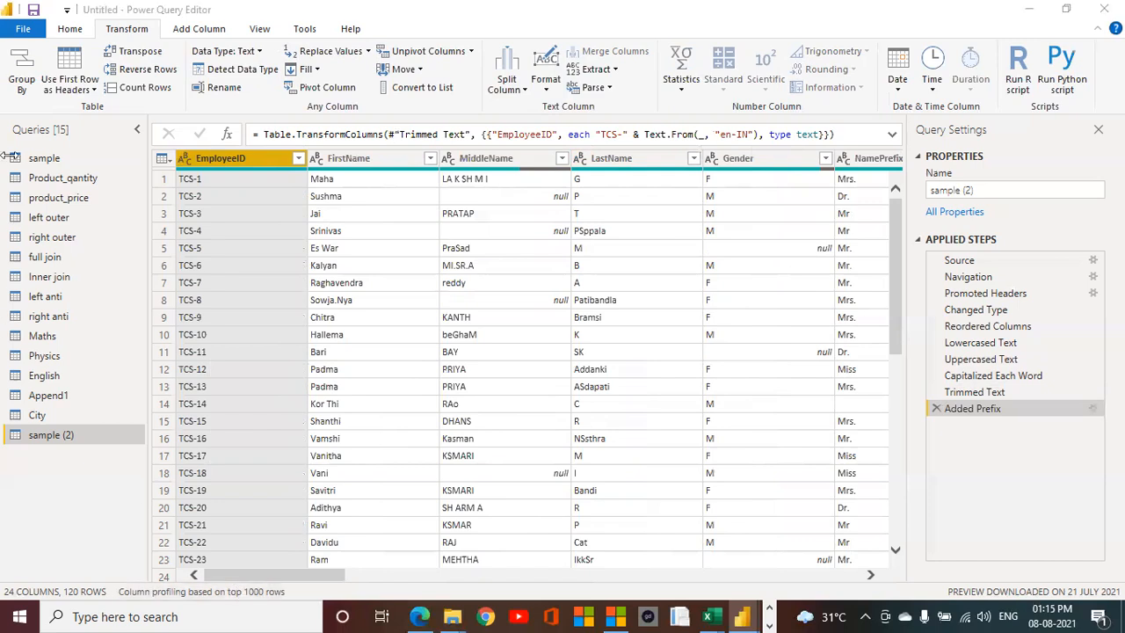
# - Add the suffix "-Pune" to every value in the EmployeeID column
pyautogui.click(554, 95)
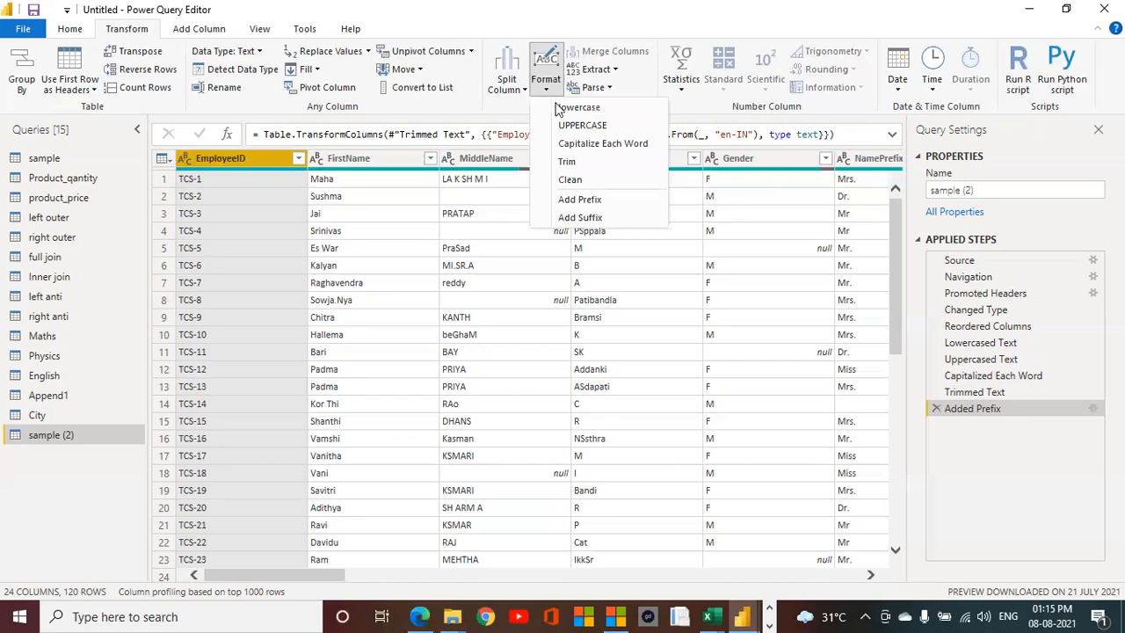
pyautogui.click(572, 220)
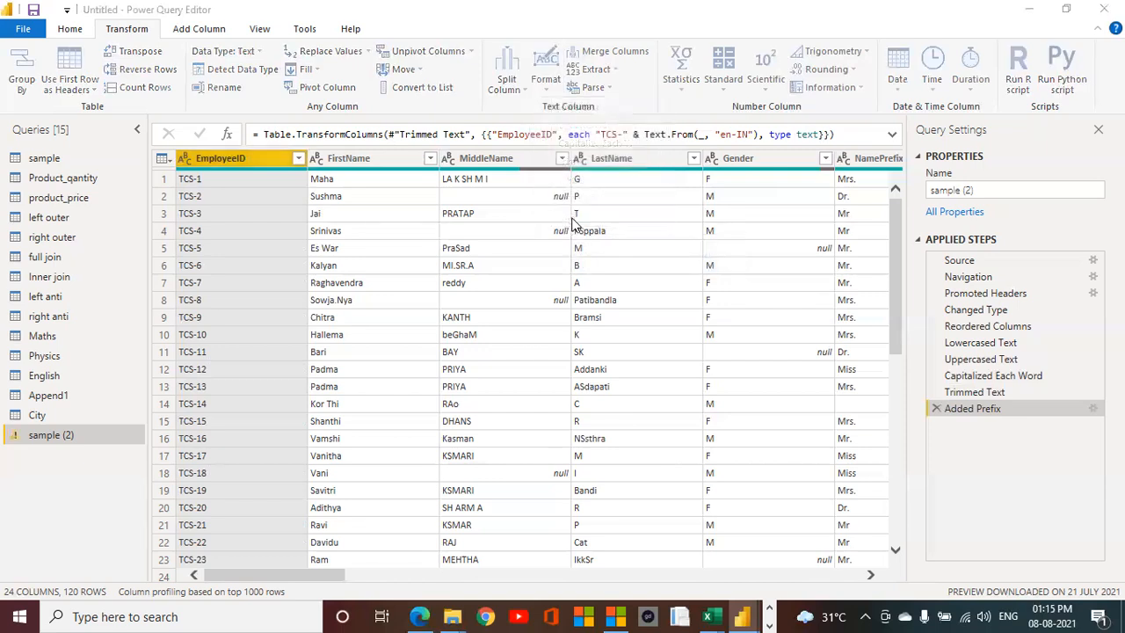
pyautogui.write('-')
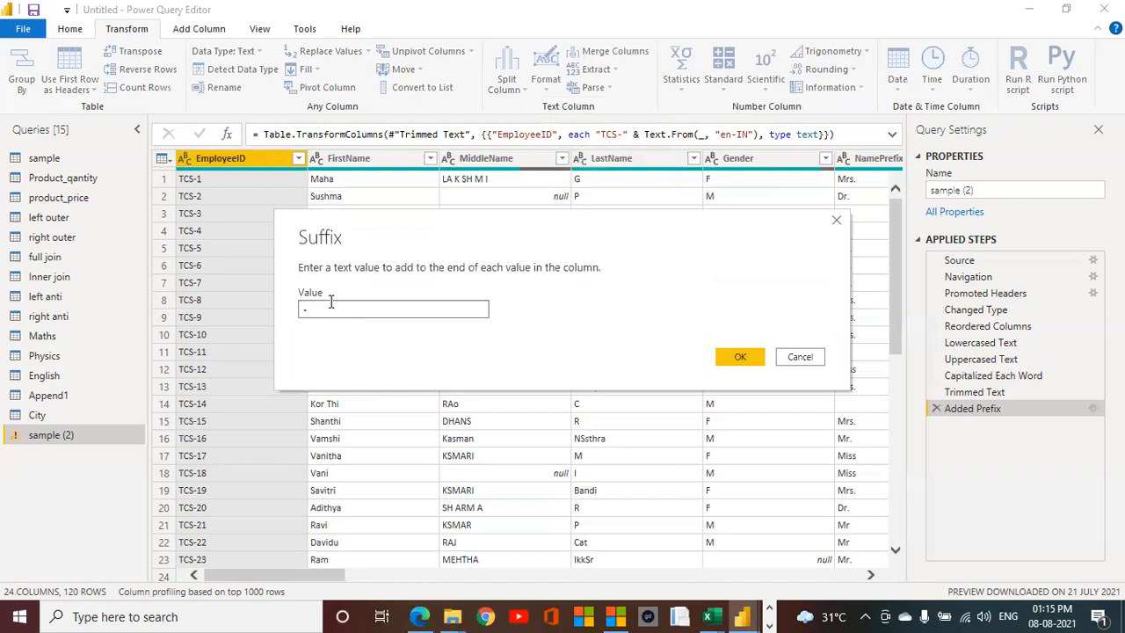
pyautogui.write('une')
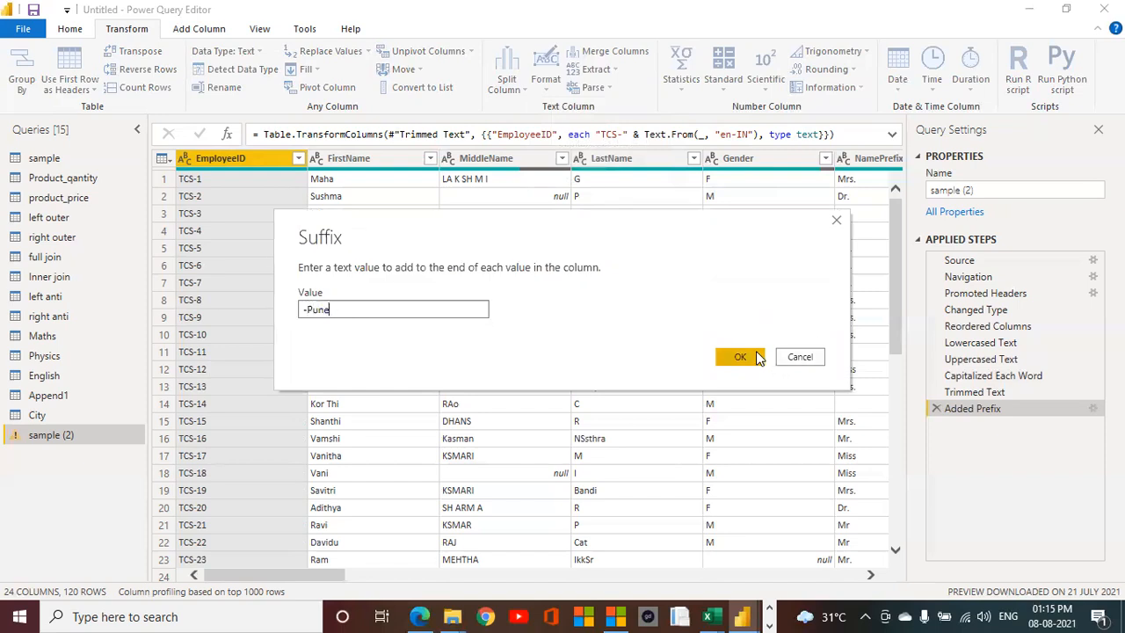
pyautogui.click(740, 356)
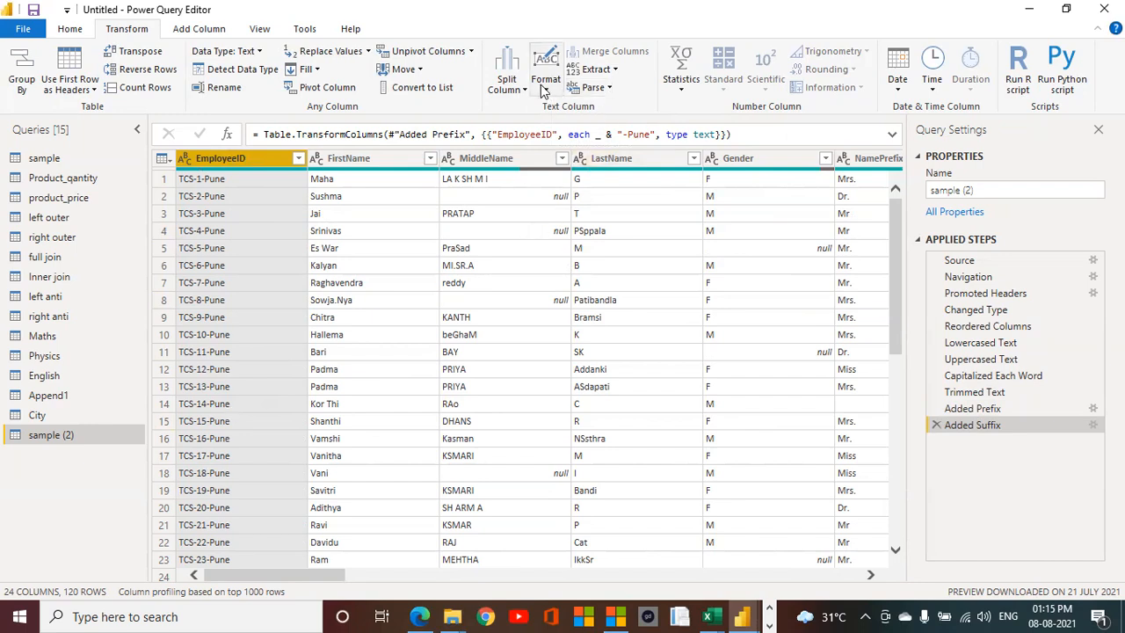
pyautogui.click(509, 92)
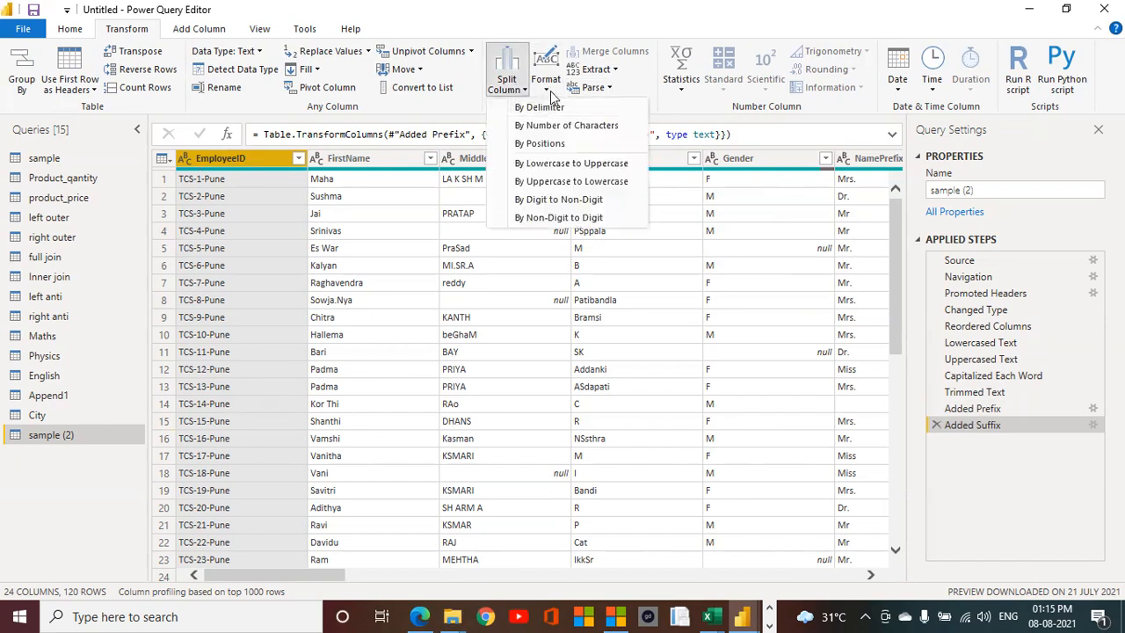
pyautogui.click(548, 88)
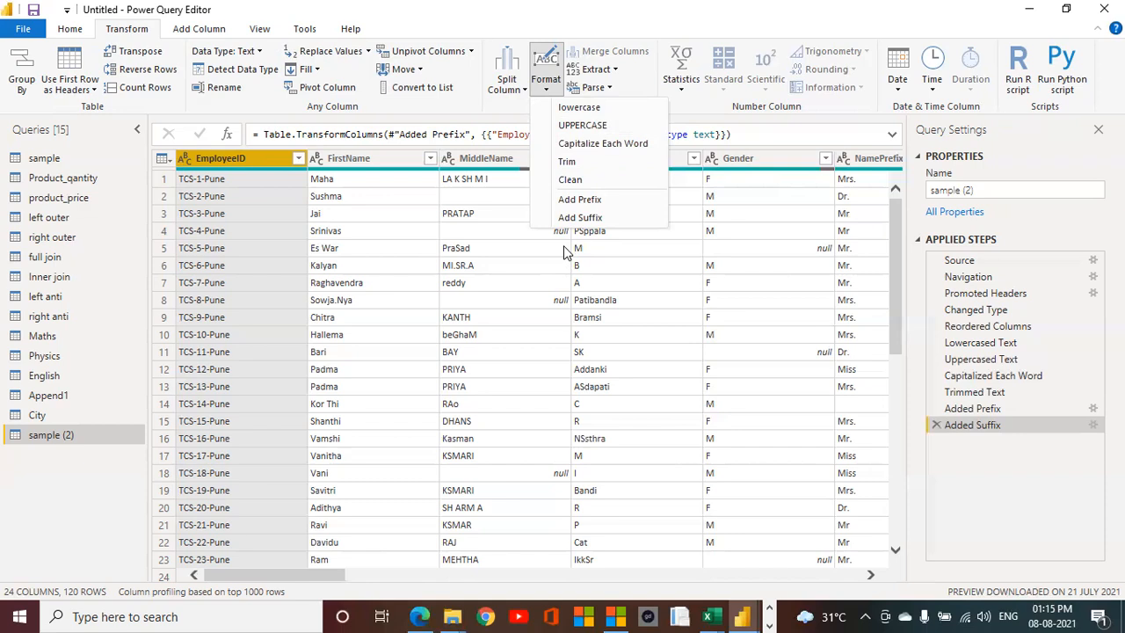
pyautogui.click(701, 105)
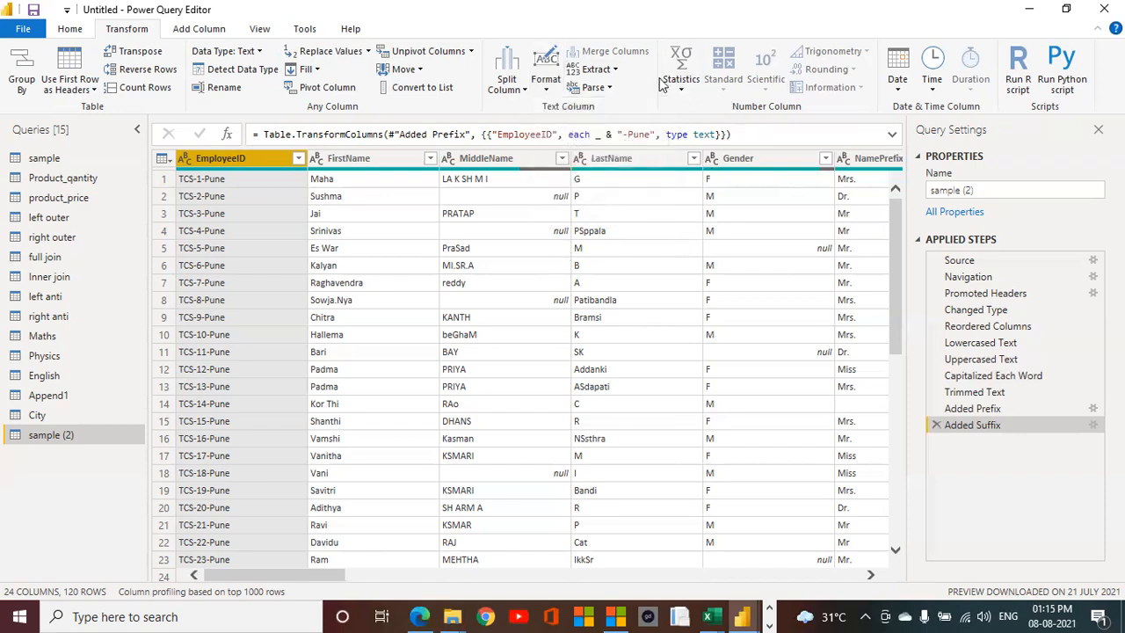
pyautogui.click(607, 70)
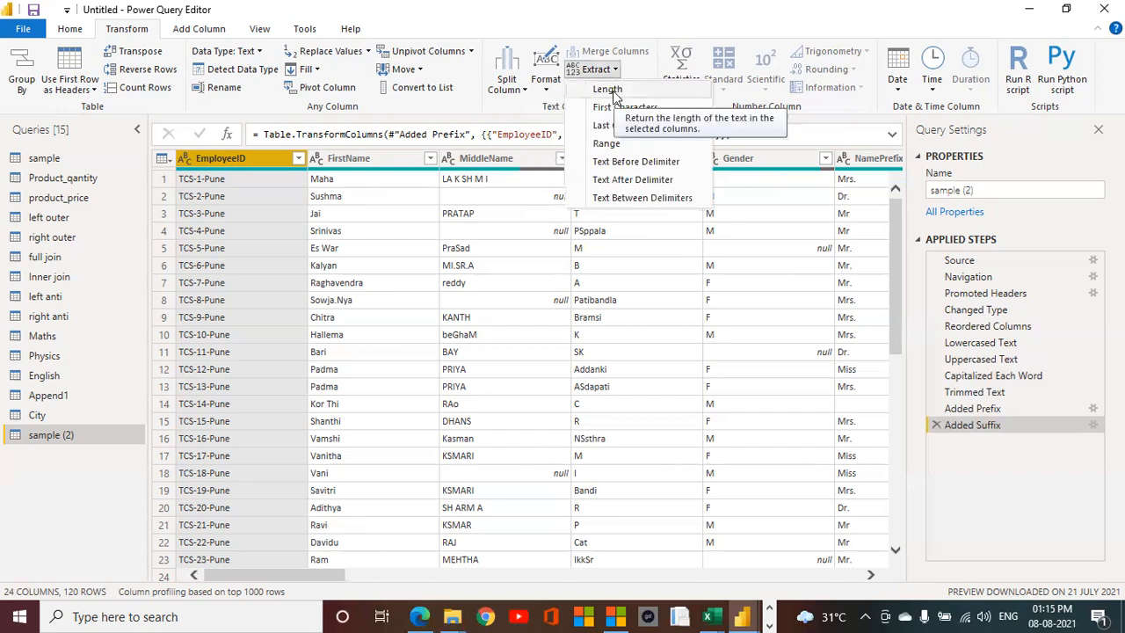
pyautogui.click(845, 107)
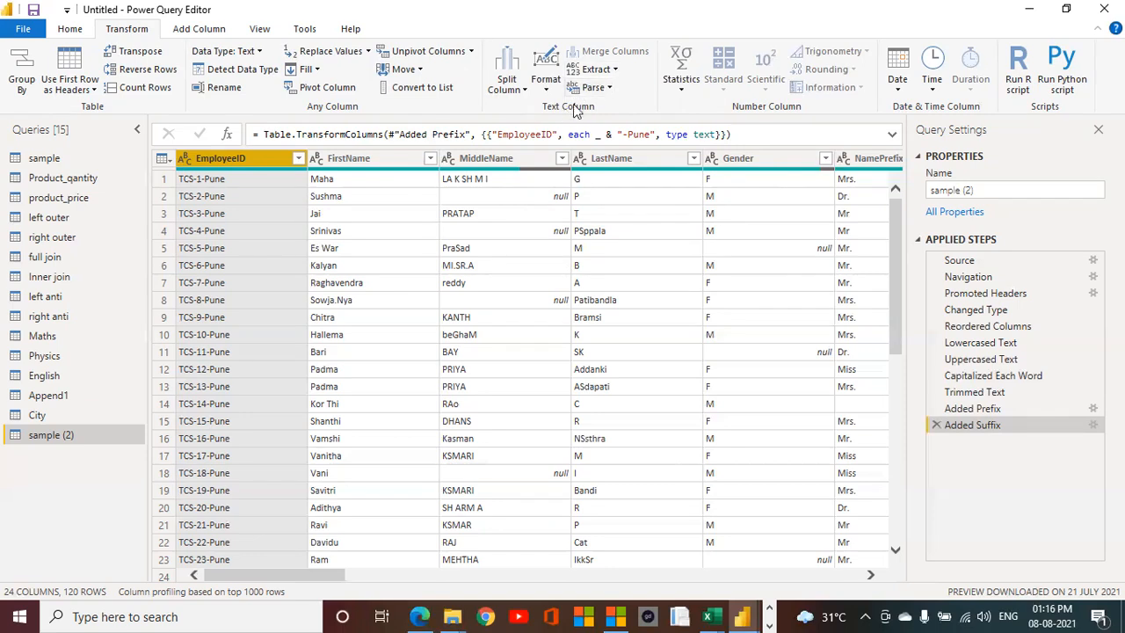
# - Extract the text length of the EmployeeID values, and remove that applied step again
pyautogui.click(614, 76)
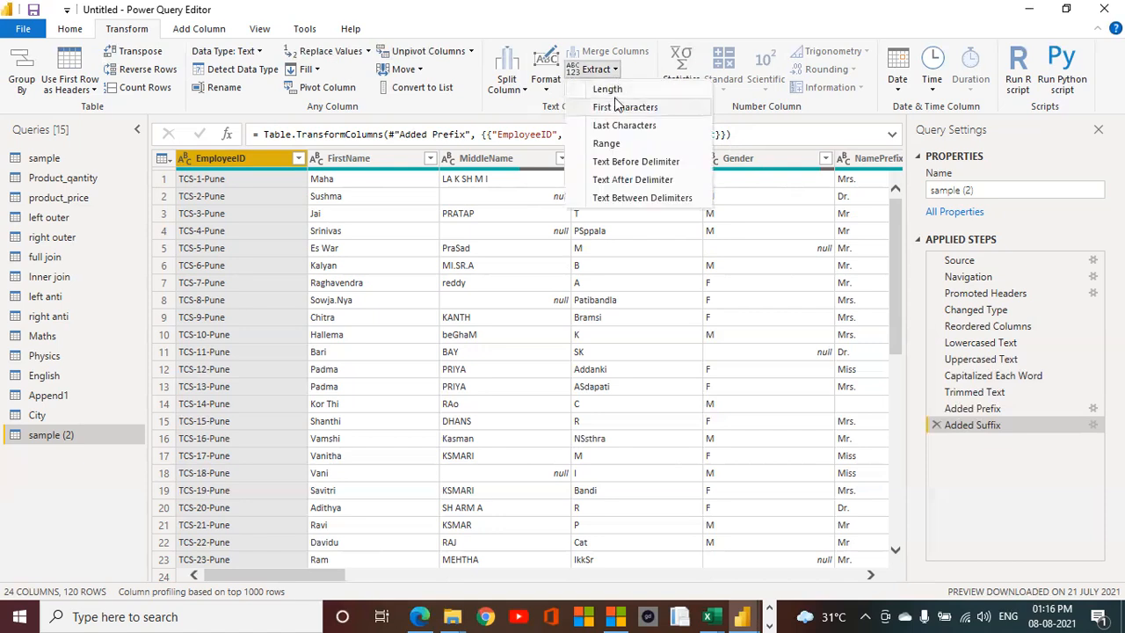
pyautogui.click(613, 89)
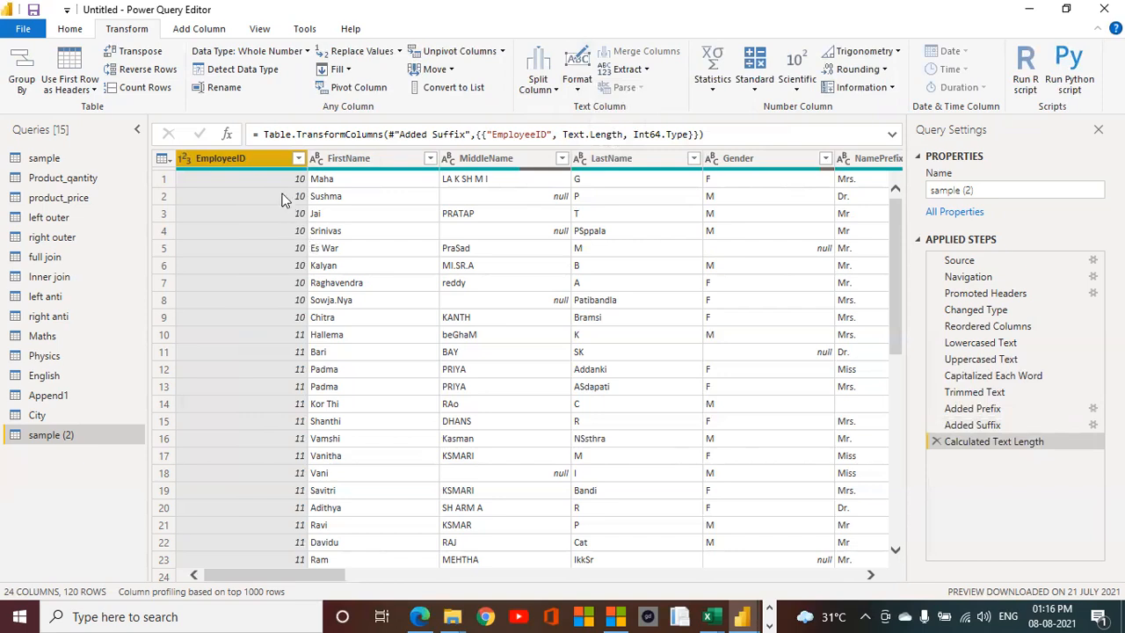
pyautogui.click(937, 442)
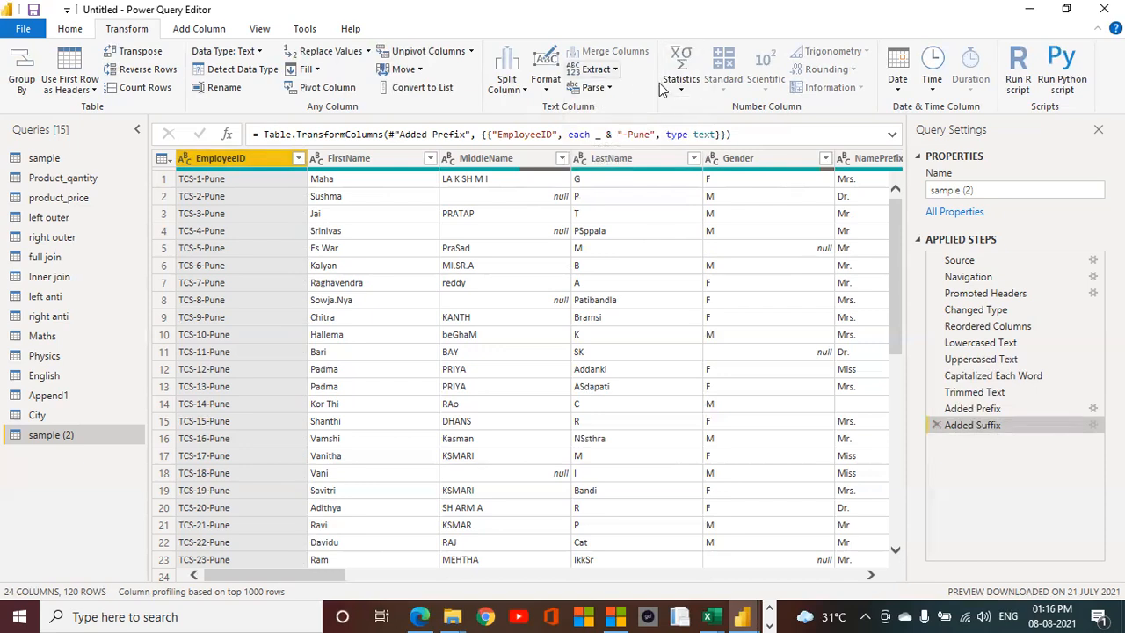
# - Extract the first 6 characters of the EmployeeID values, and remove that applied step again
pyautogui.click(606, 69)
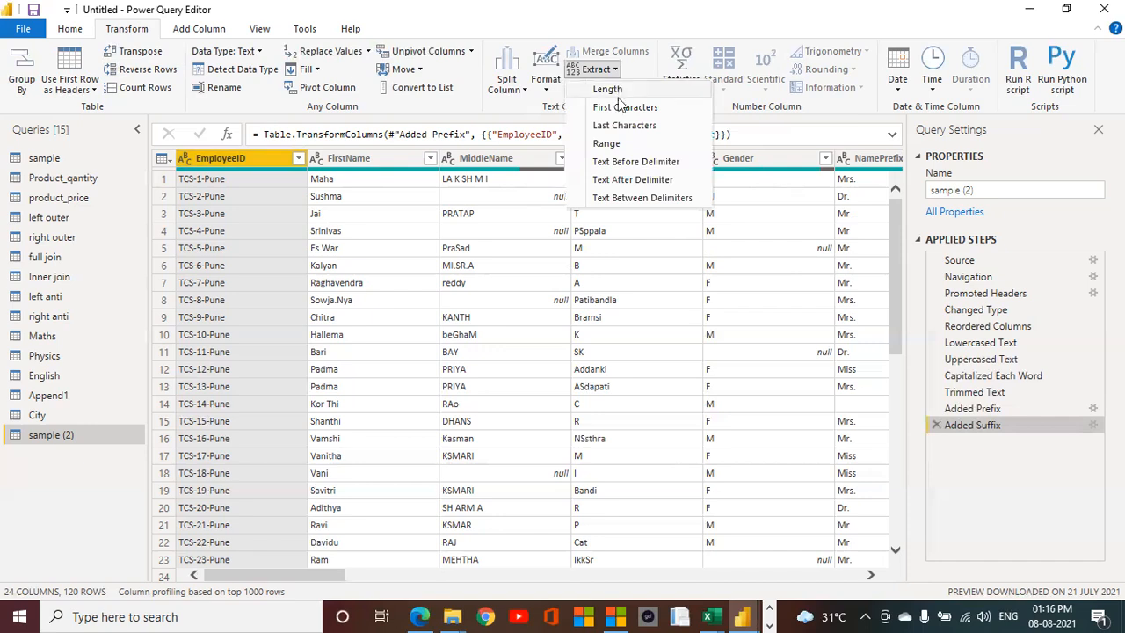
pyautogui.click(618, 106)
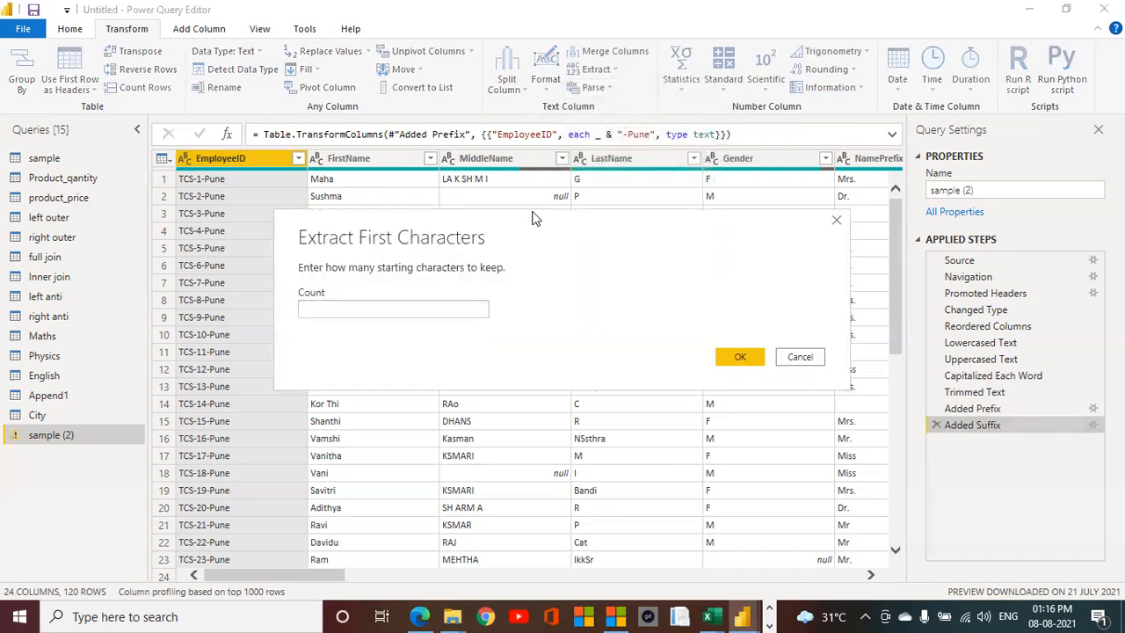
pyautogui.moveTo(538, 210); pyautogui.dragTo(646, 203)
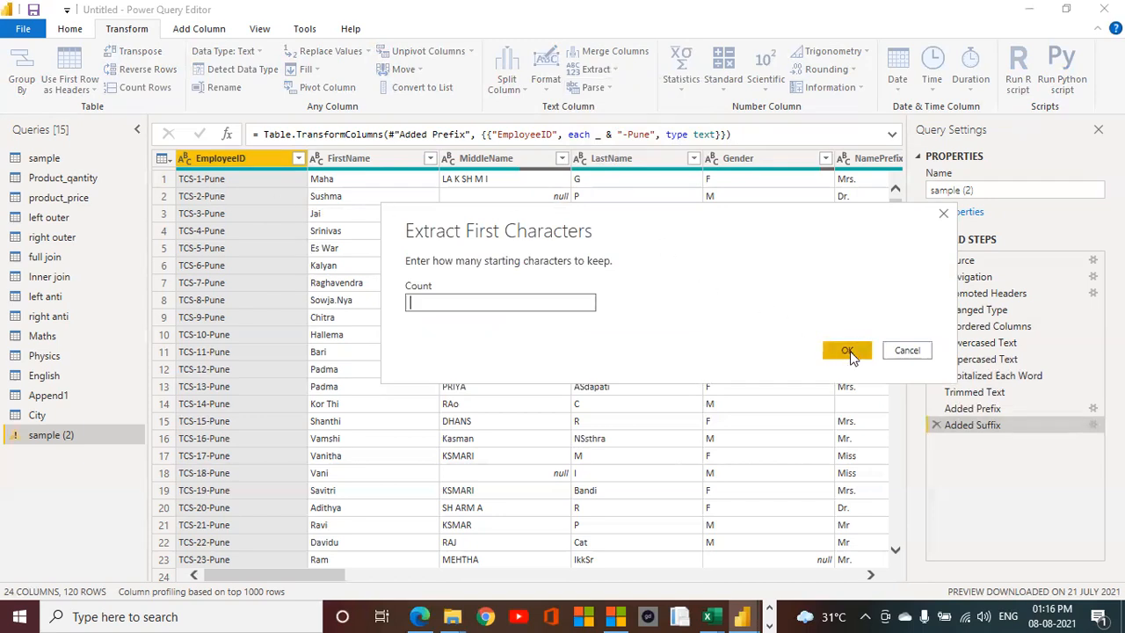
pyautogui.press('BackSpace')
pyautogui.click(492, 305)
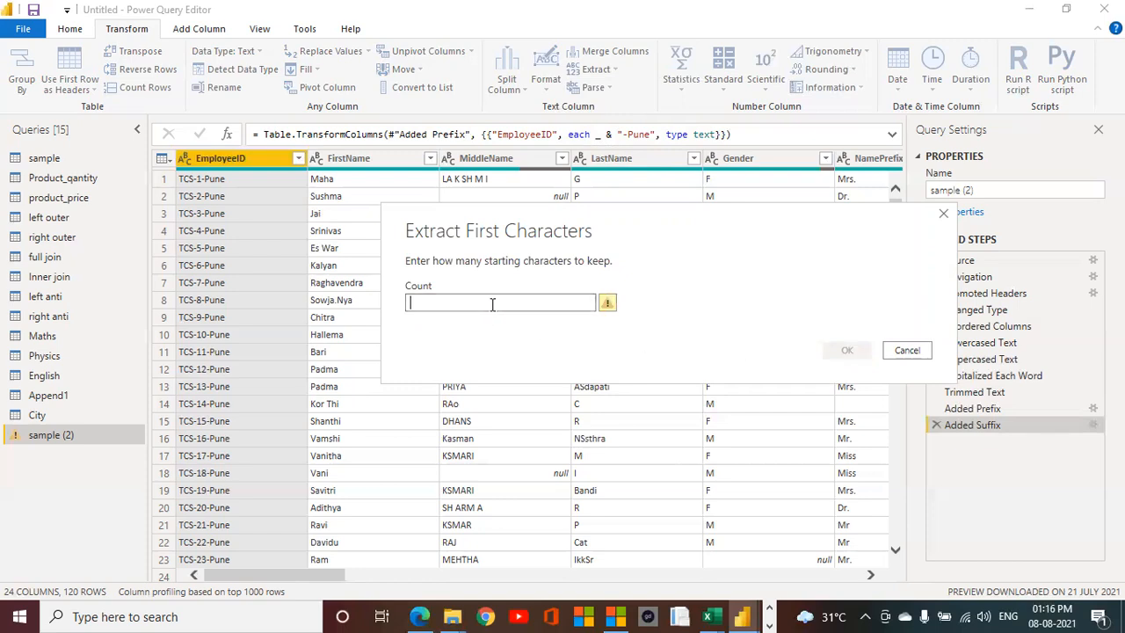
pyautogui.write('6')
pyautogui.click(846, 350)
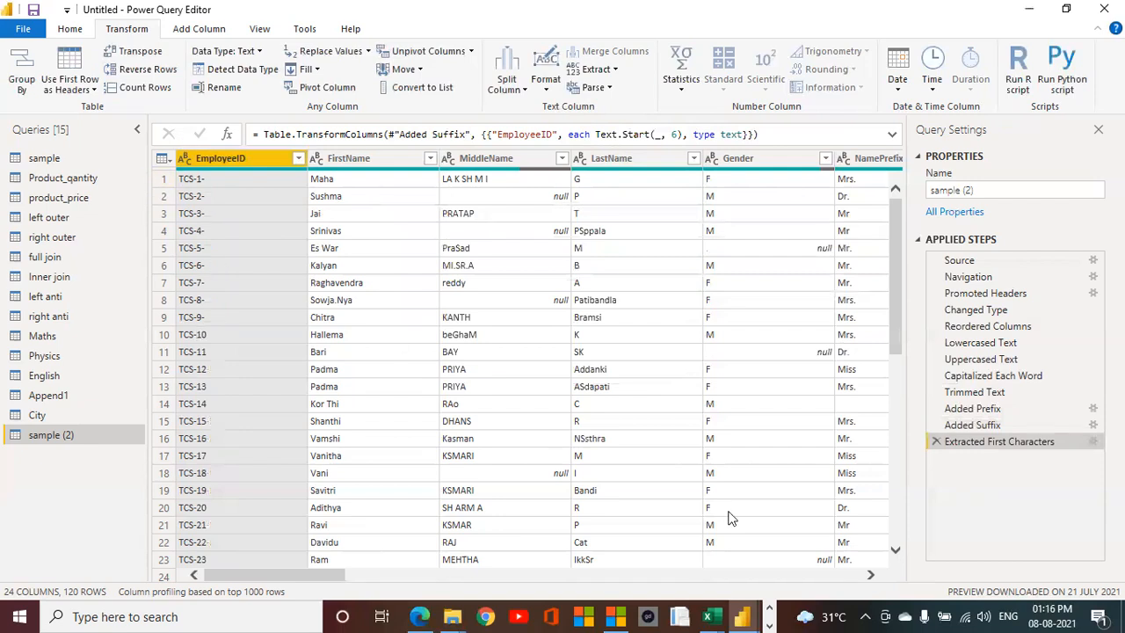
pyautogui.click(936, 442)
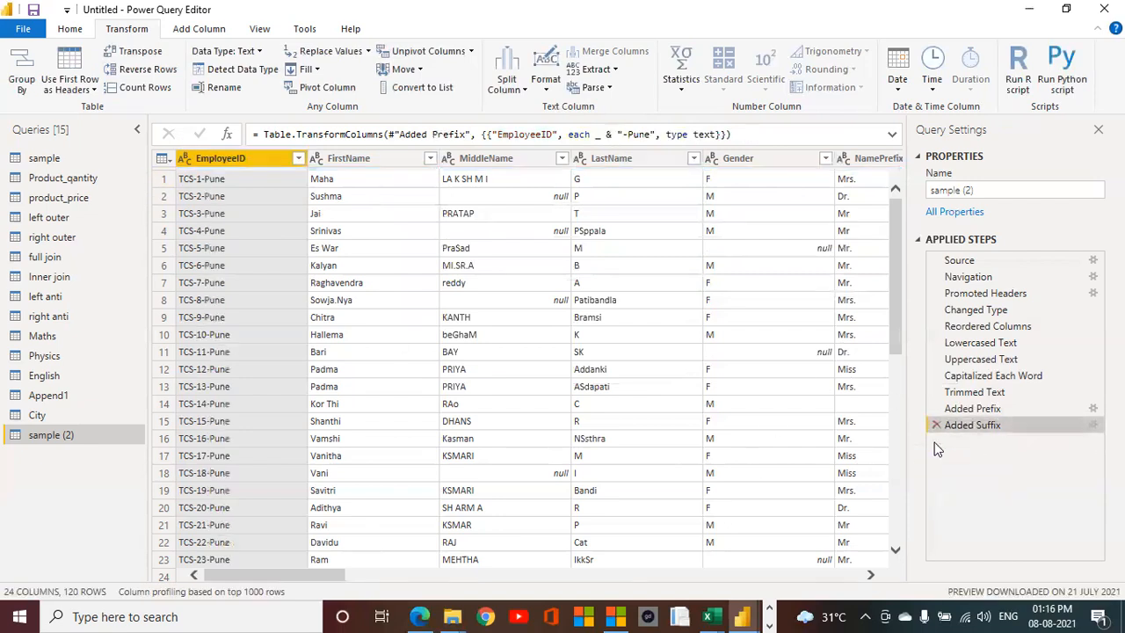
# - Extract the last 4 characters of the EmployeeID values, and remove that applied step again
pyautogui.click(613, 75)
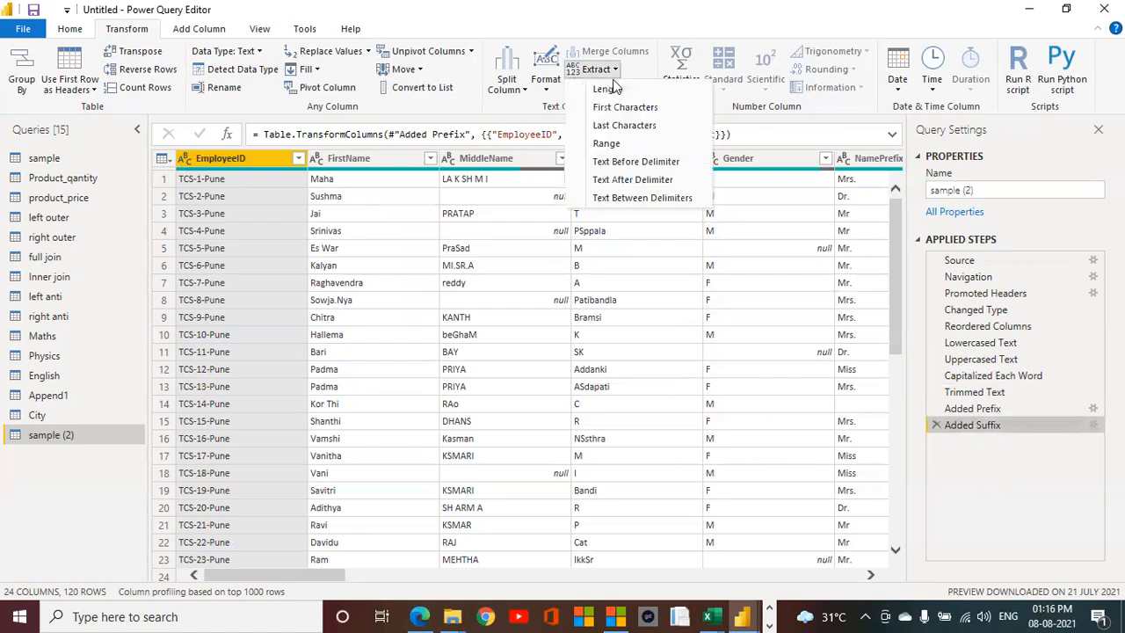
pyautogui.click(625, 126)
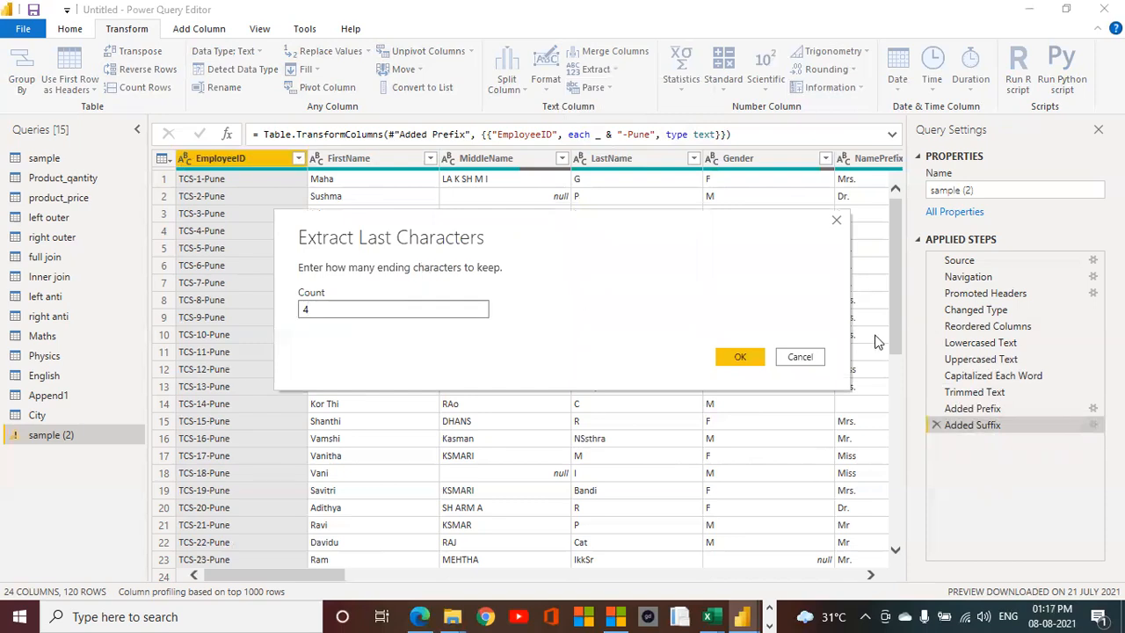
pyautogui.click(743, 358)
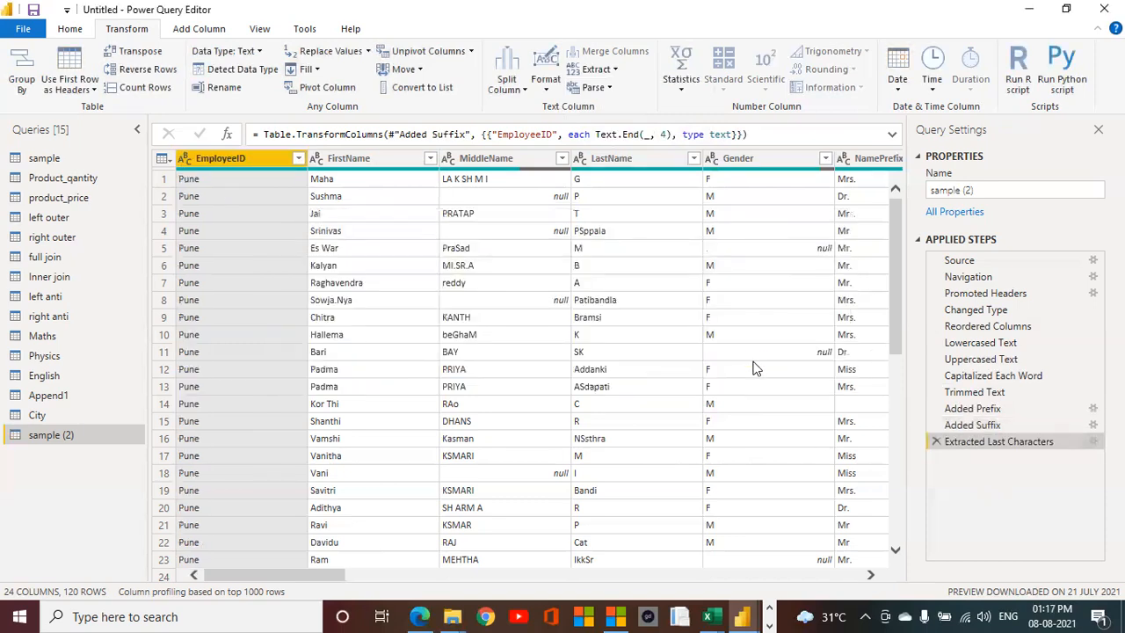
pyautogui.click(937, 442)
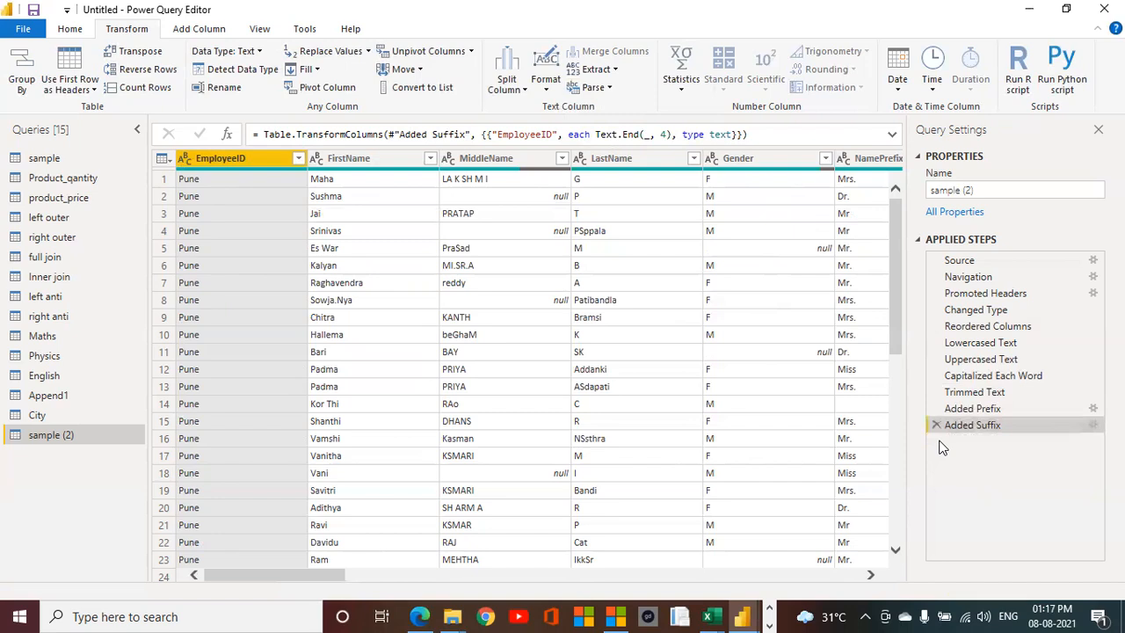
# - Extract a text range of 2 characters from starting index 4 in EmployeeID, and remove that applied step again
pyautogui.click(594, 78)
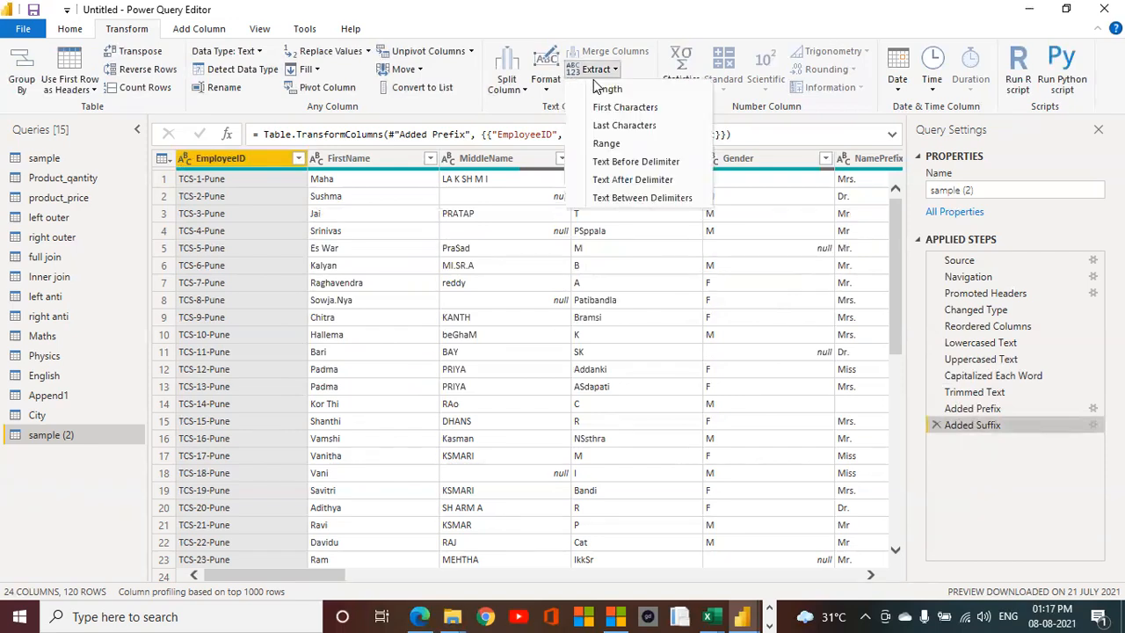
pyautogui.click(614, 142)
pyautogui.moveTo(546, 221); pyautogui.dragTo(676, 191)
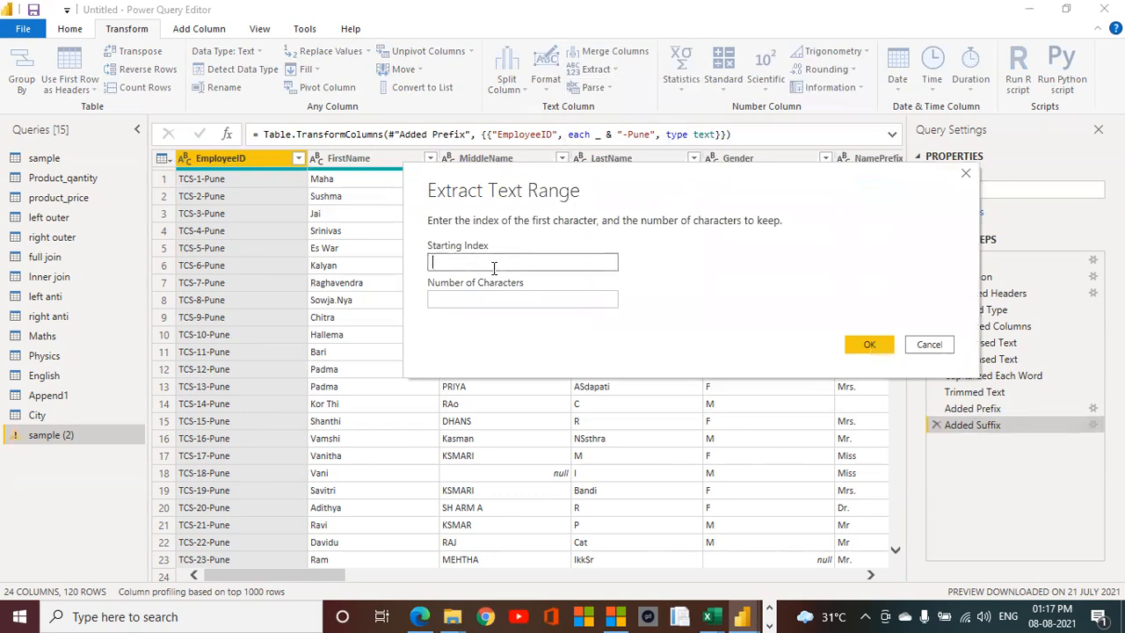
pyautogui.write('3')
pyautogui.click(466, 300)
pyautogui.press('BackSpace')
pyautogui.write('4')
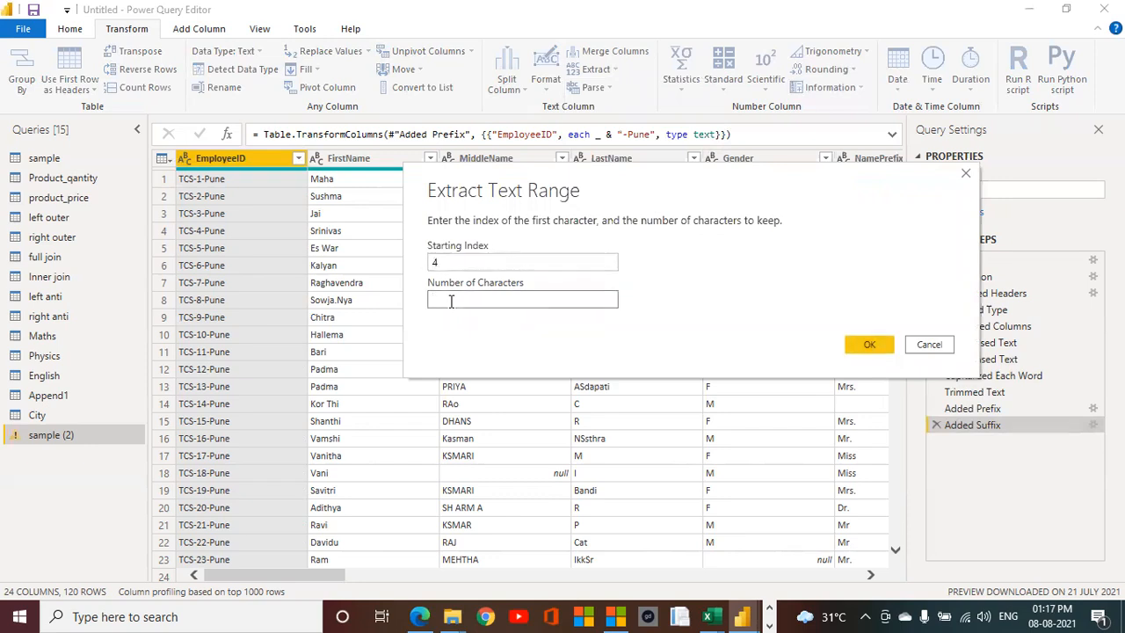
pyautogui.click(869, 343)
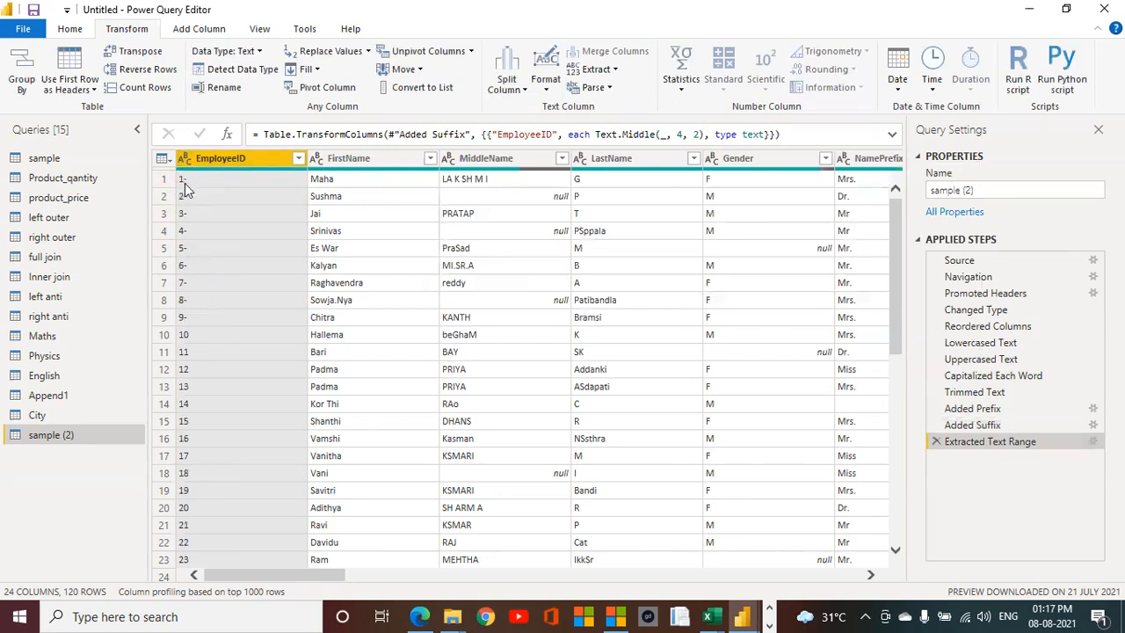
pyautogui.click(937, 442)
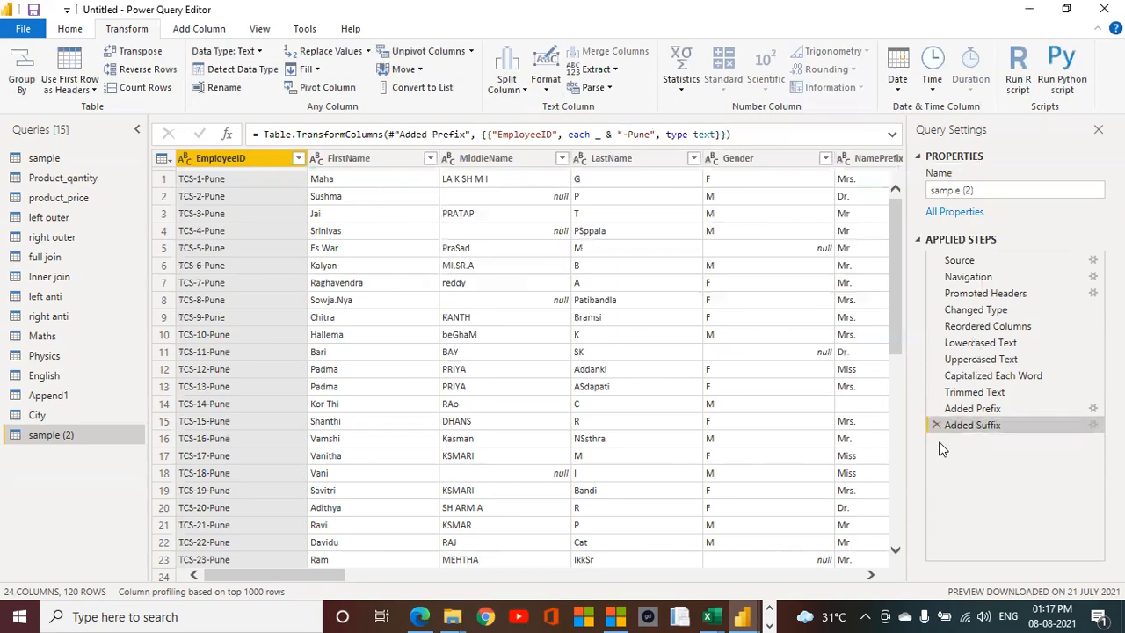
# - Extract the text before the "-" delimiter in the Hno column
pyautogui.click(618, 74)
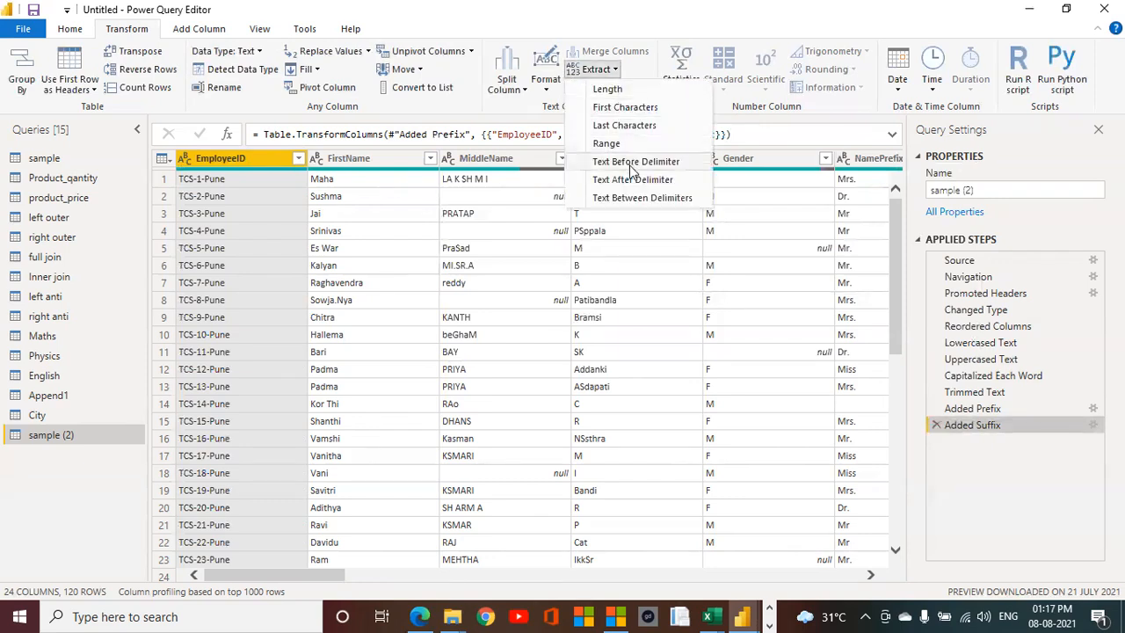
pyautogui.click(286, 577)
pyautogui.moveTo(335, 580); pyautogui.dragTo(673, 558)
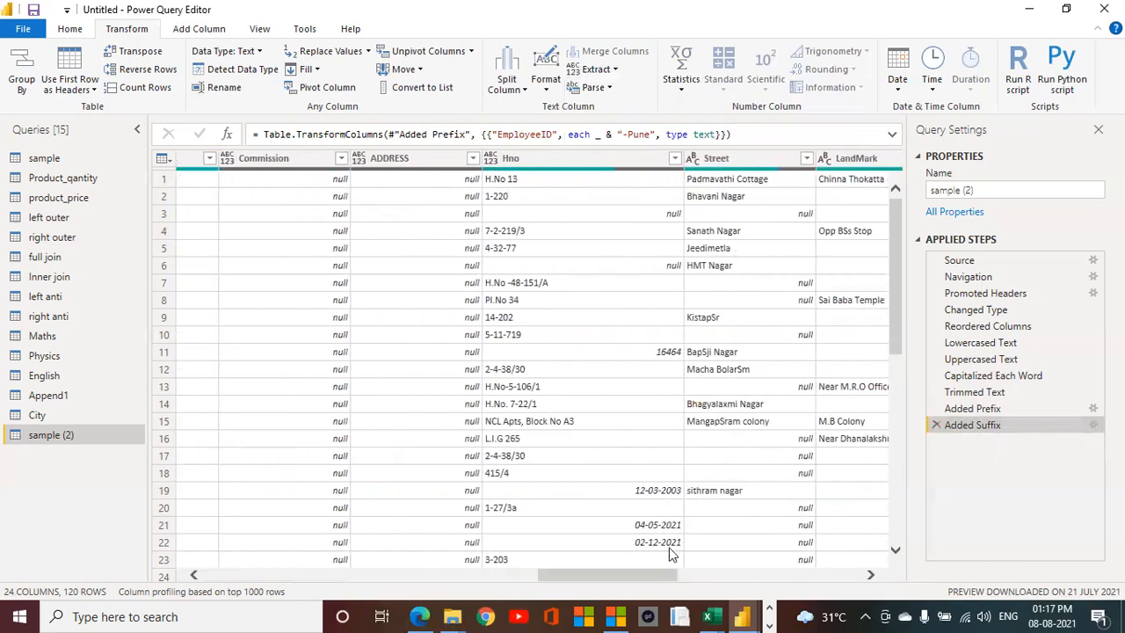
pyautogui.click(537, 158)
pyautogui.click(546, 90)
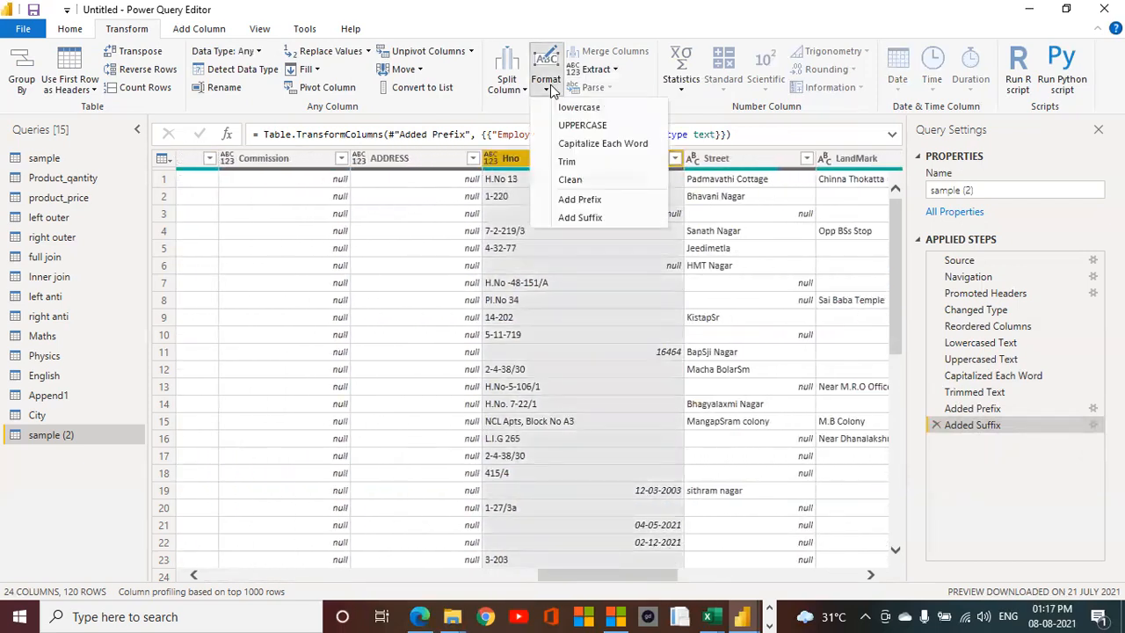
pyautogui.click(612, 80)
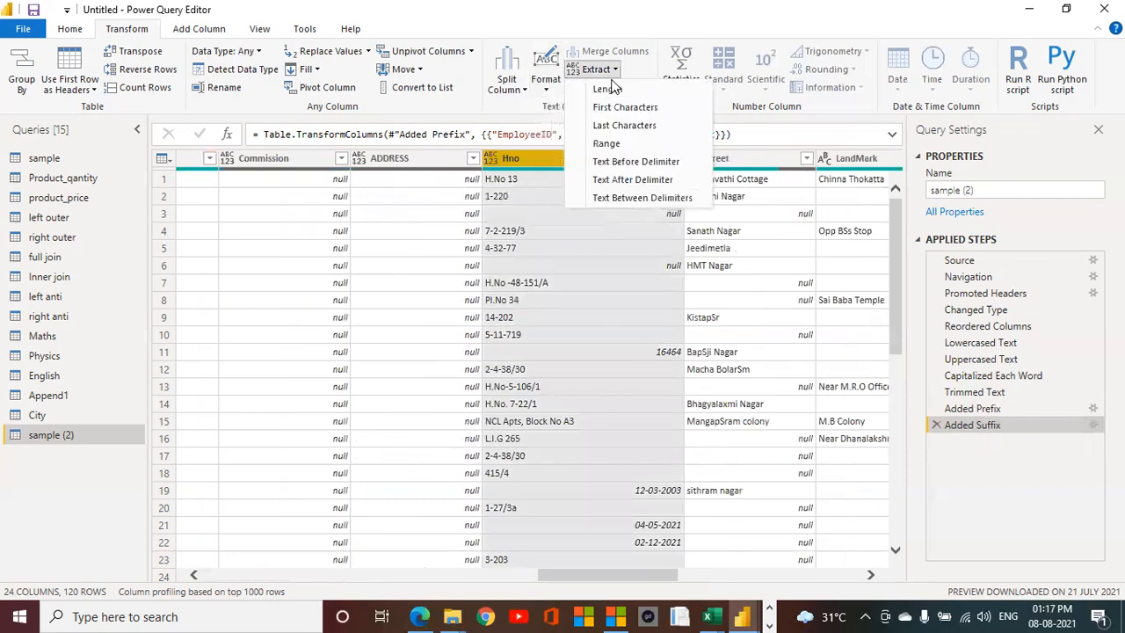
pyautogui.click(629, 162)
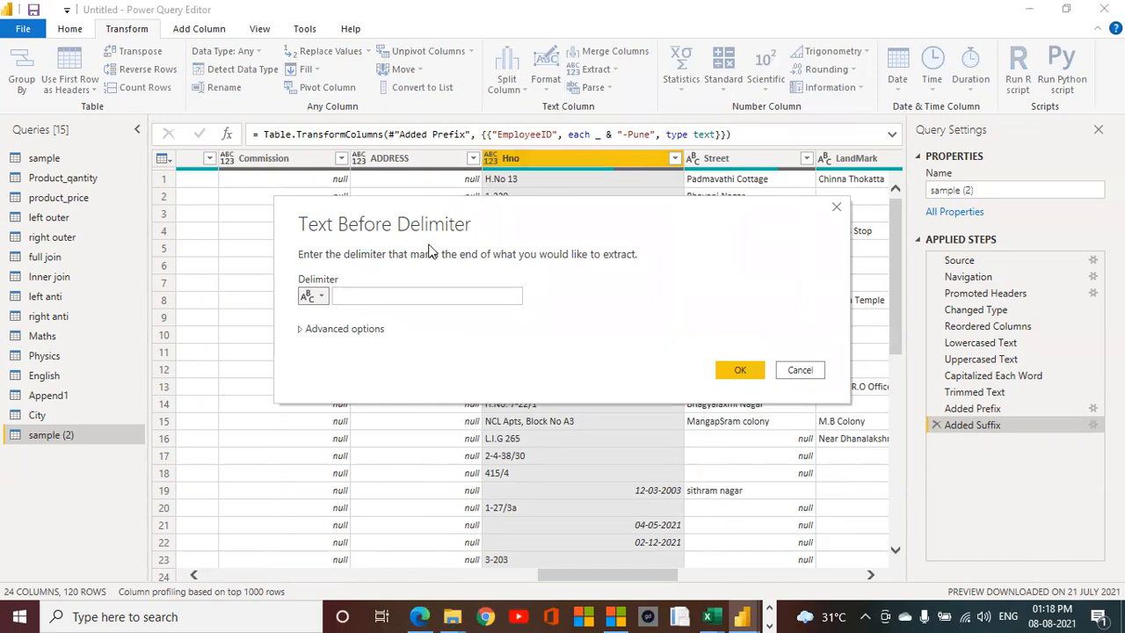
pyautogui.click(416, 299)
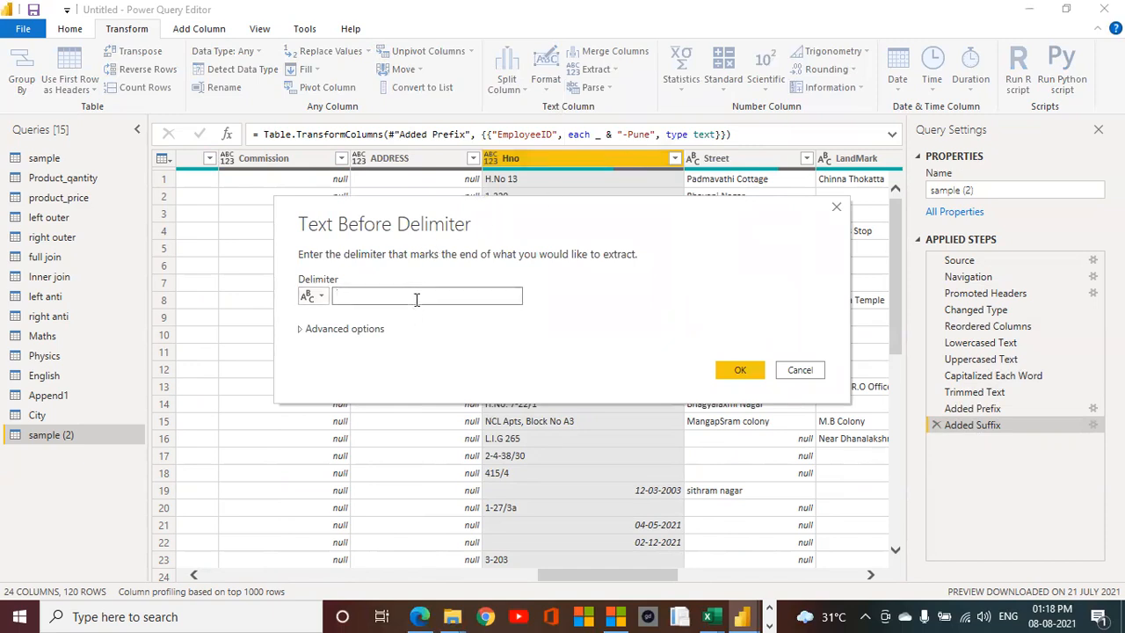
pyautogui.write('-')
pyautogui.click(739, 373)
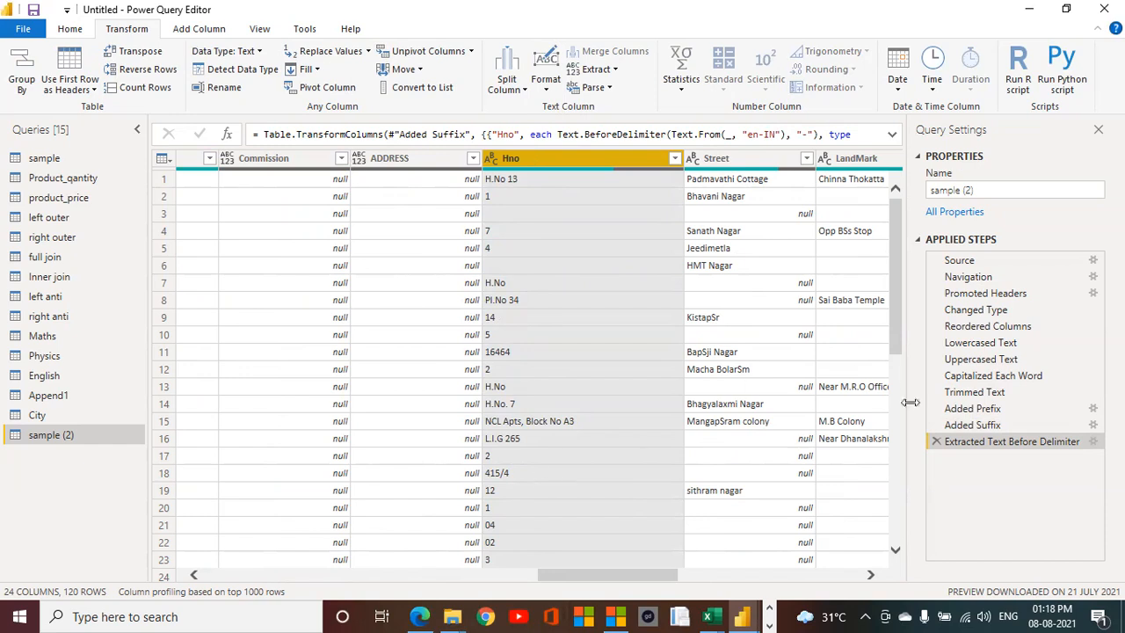
# - Remove the applied step that extracts the text before the delimiter in Hno
pyautogui.click(937, 441)
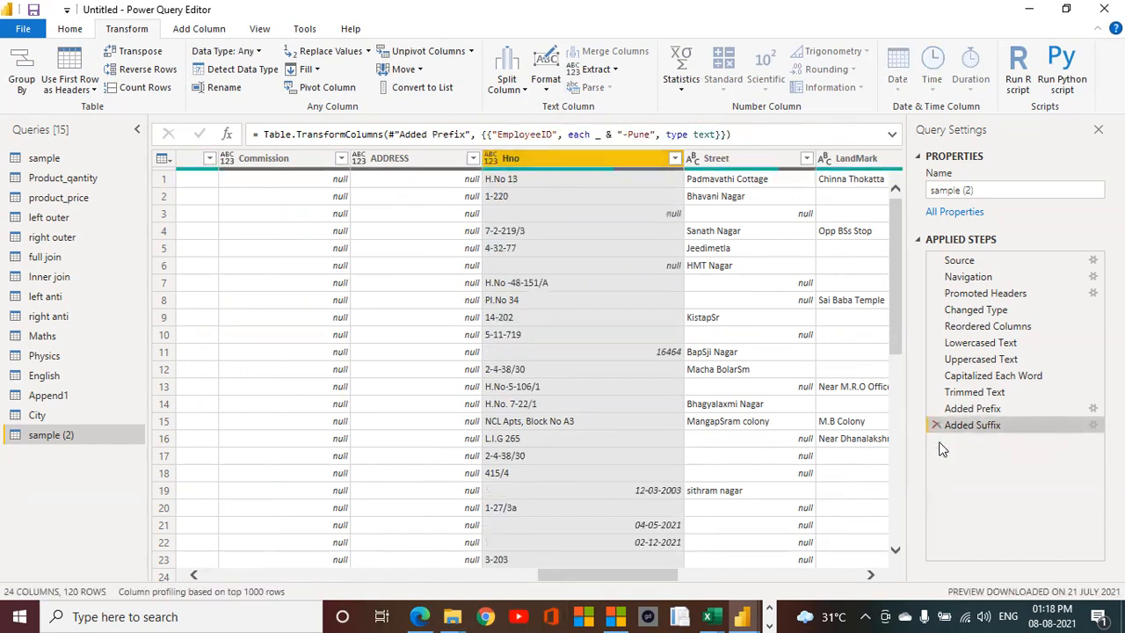
# - Extract the text after the "-" delimiter in the Hno column, and remove that applied step again
pyautogui.click(617, 78)
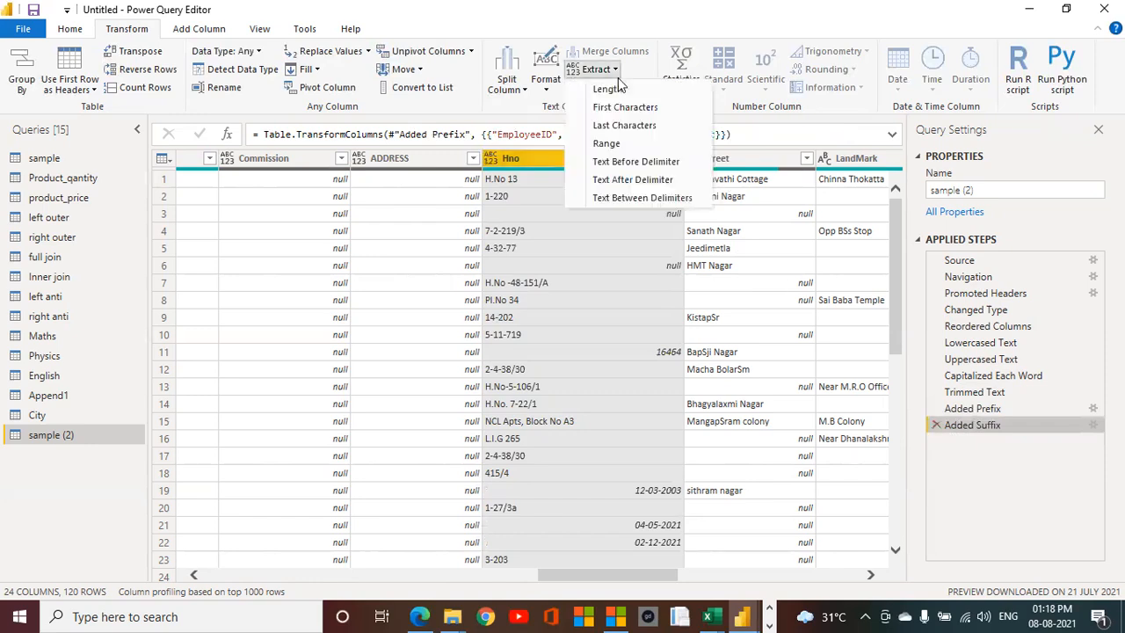
pyautogui.click(634, 180)
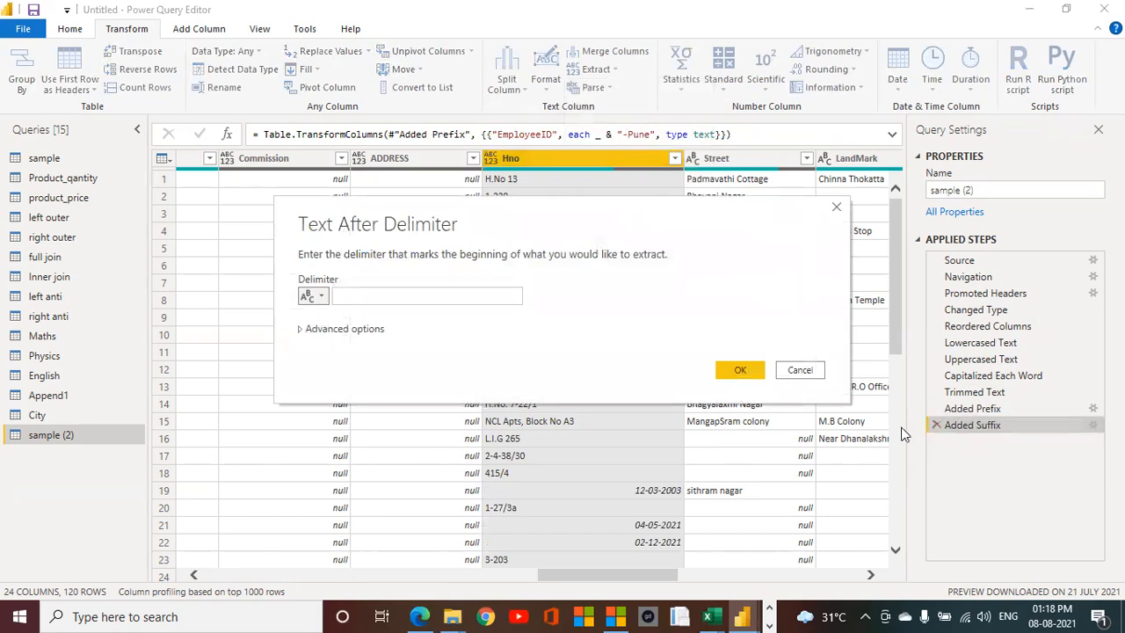
pyautogui.click(404, 300)
pyautogui.write('-')
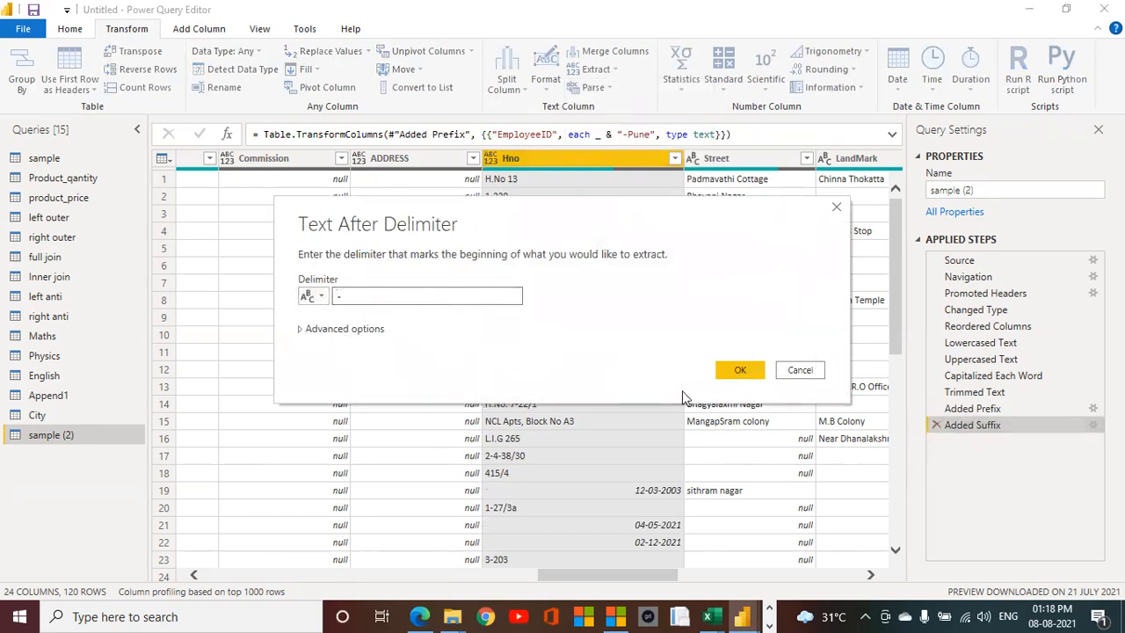
pyautogui.click(738, 373)
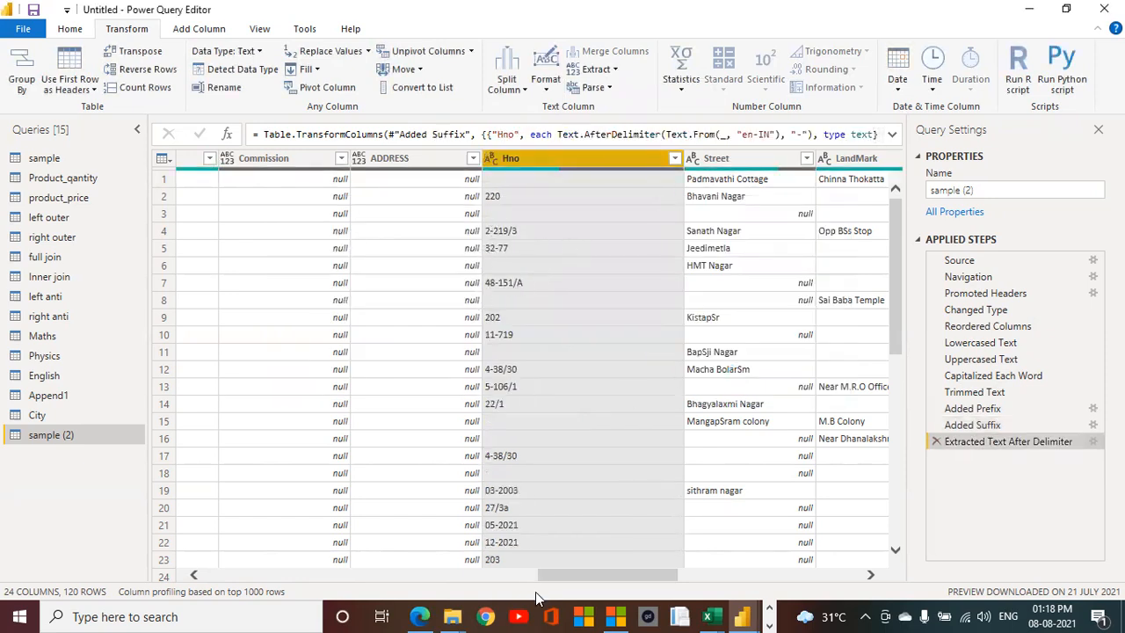
pyautogui.click(937, 443)
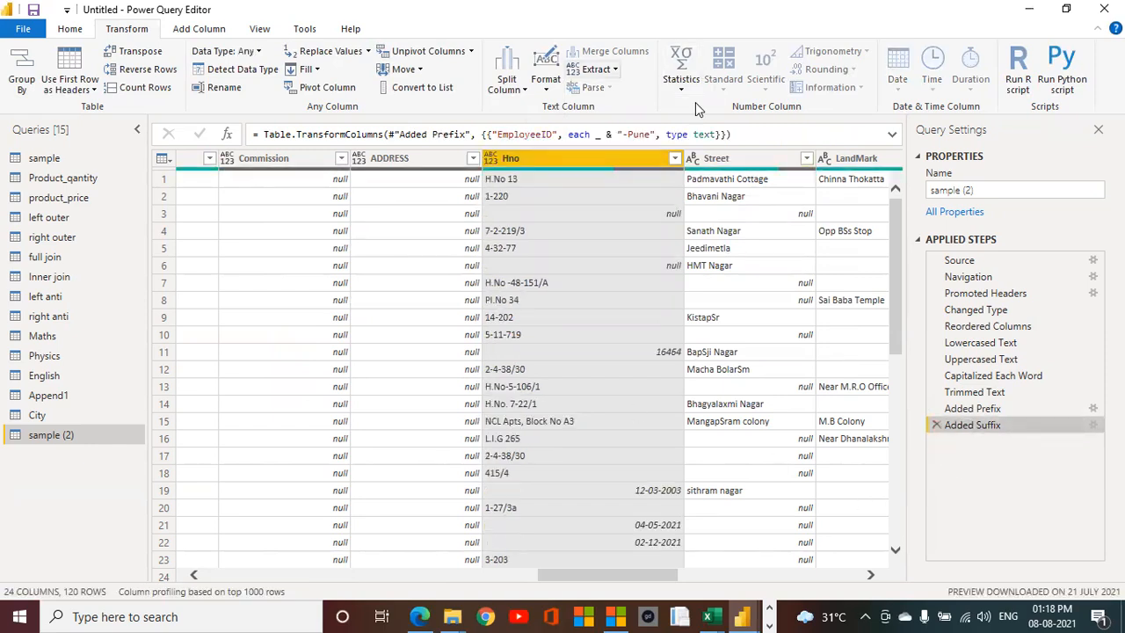
# - Extract the text between start delimiter 1 and end delimiter 2 in the Hno column, and remove that applied step again
pyautogui.click(595, 68)
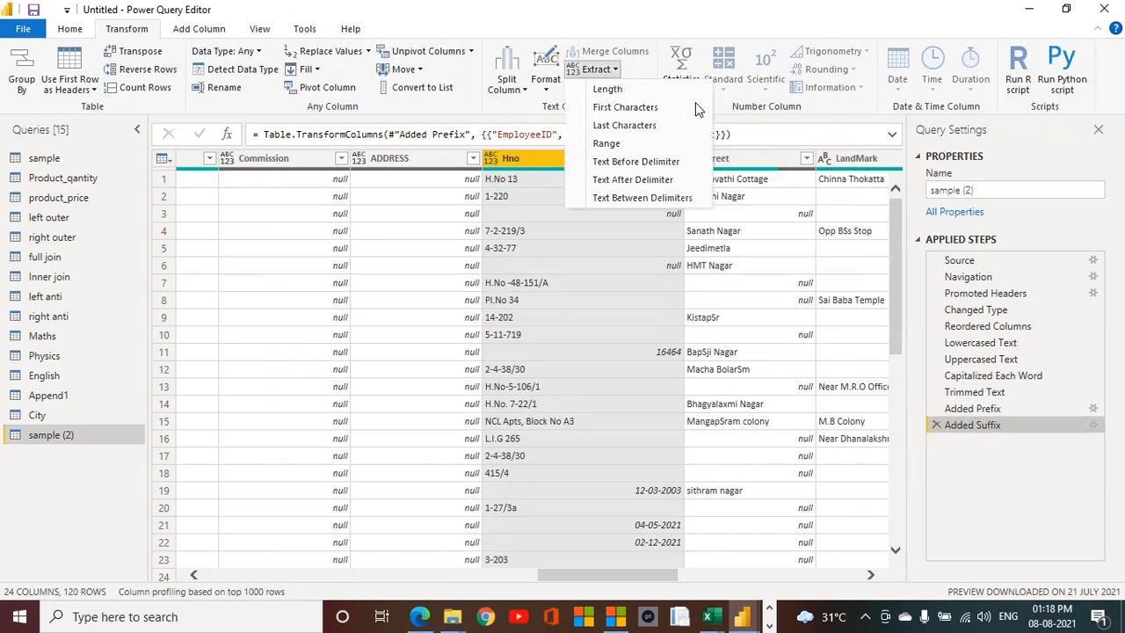
pyautogui.click(642, 198)
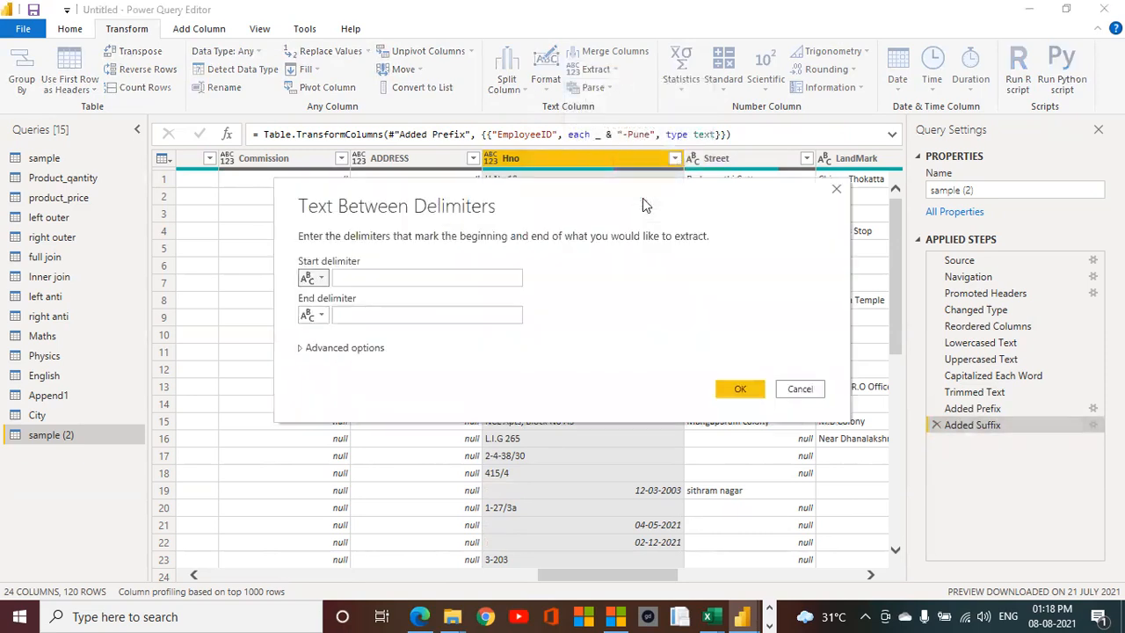
pyautogui.moveTo(530, 180); pyautogui.dragTo(804, 32)
pyautogui.click(650, 125)
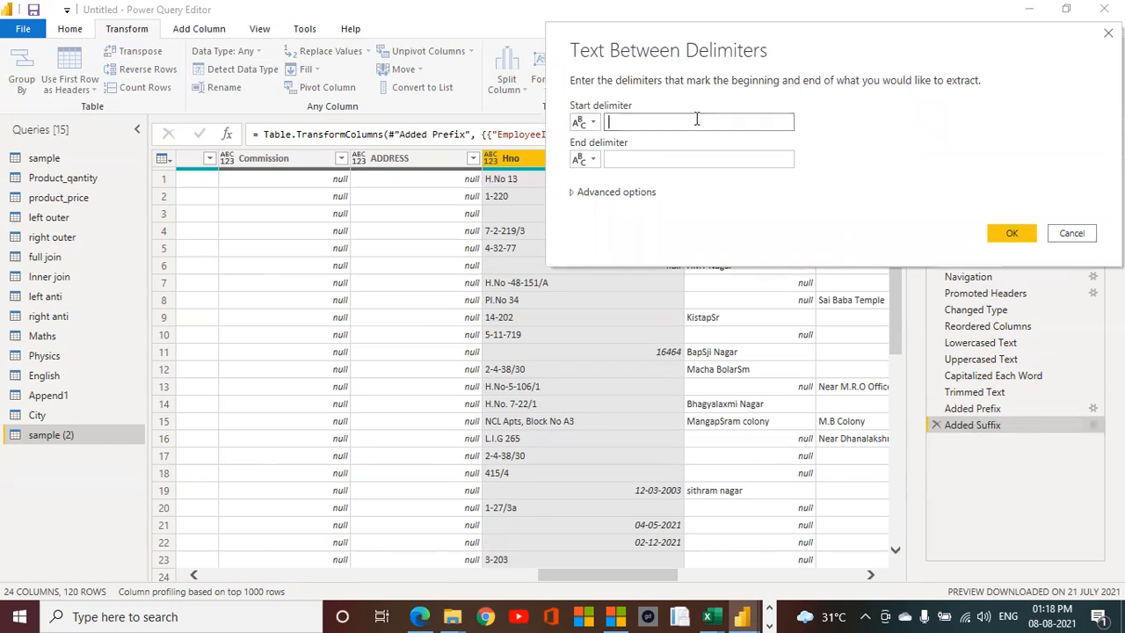
pyautogui.click(660, 165)
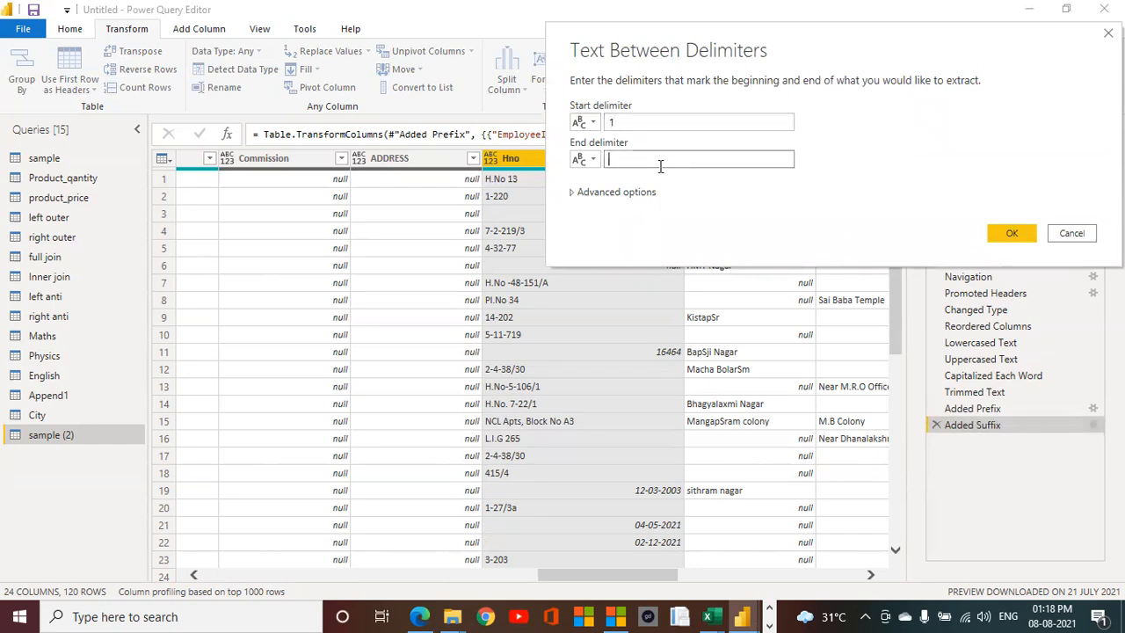
pyautogui.click(1006, 233)
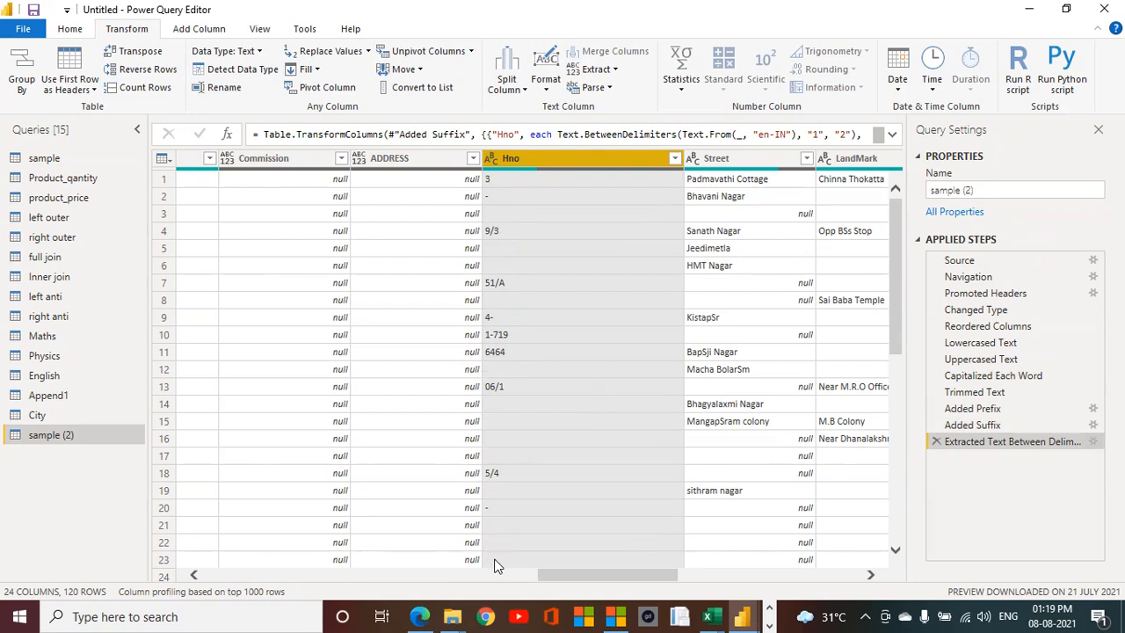
pyautogui.click(936, 441)
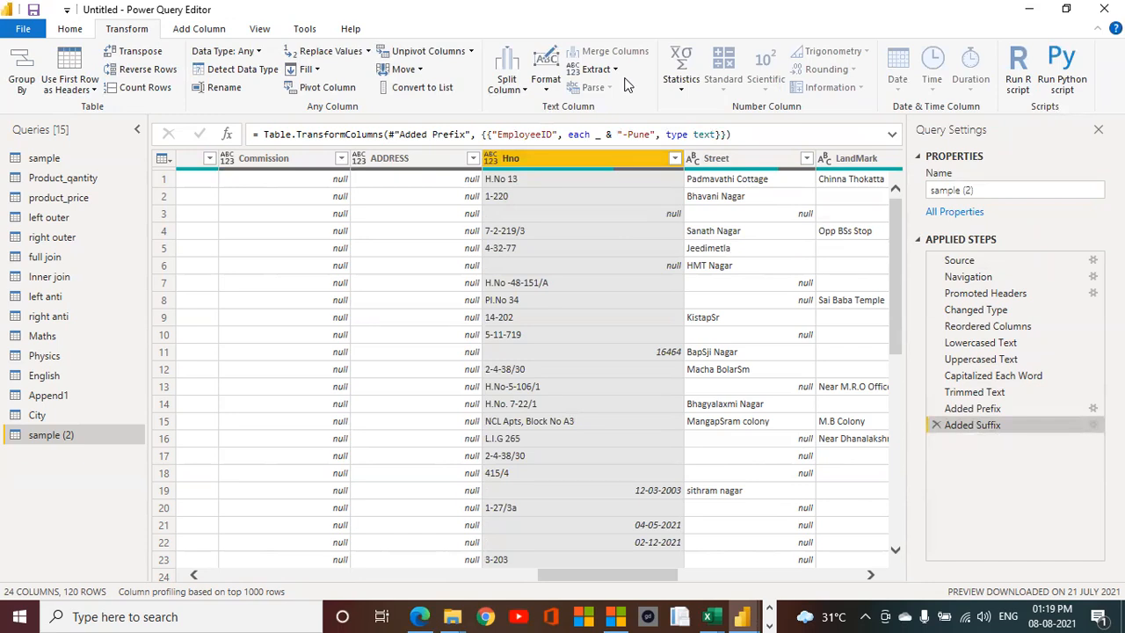
# - Count the values in the Hno column with the Statistics command, and remove that applied step again
pyautogui.click(681, 88)
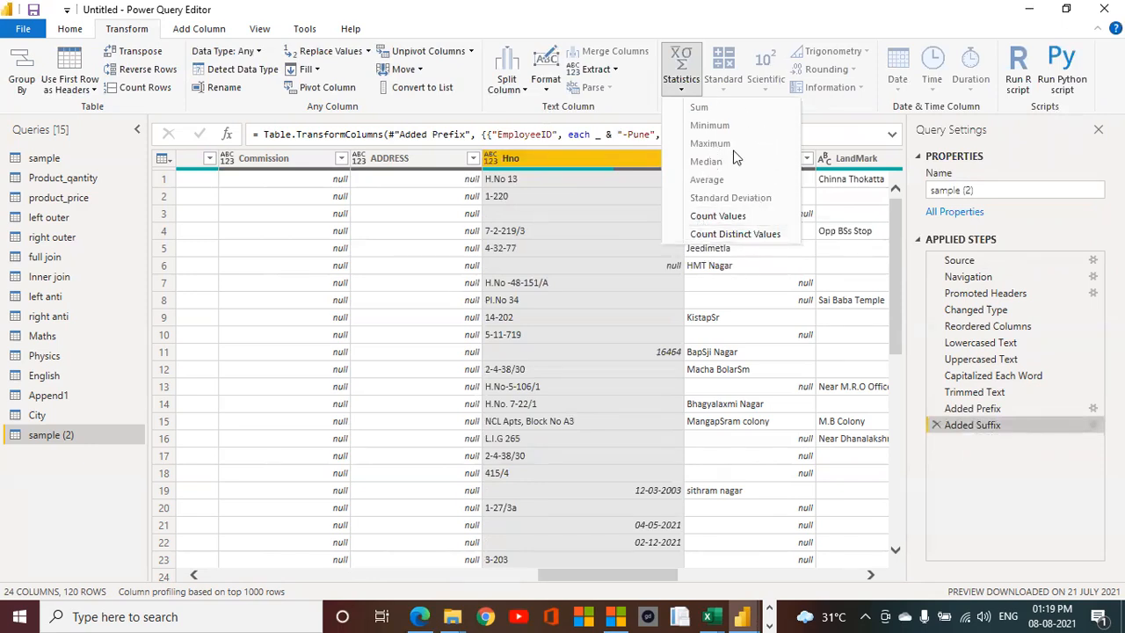
pyautogui.click(724, 216)
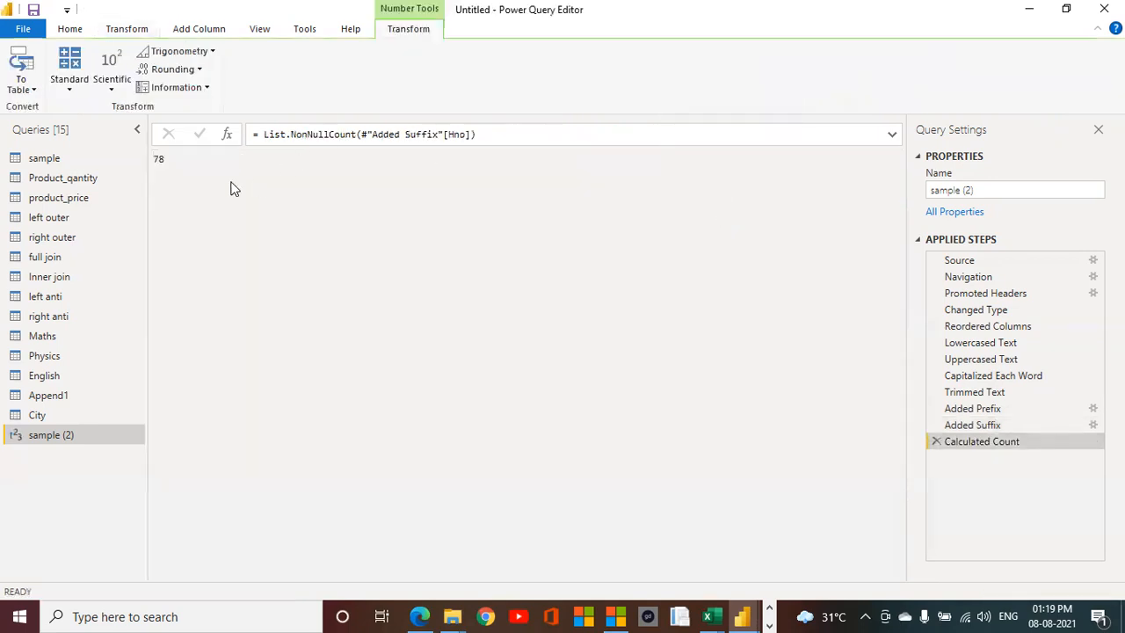
pyautogui.click(936, 441)
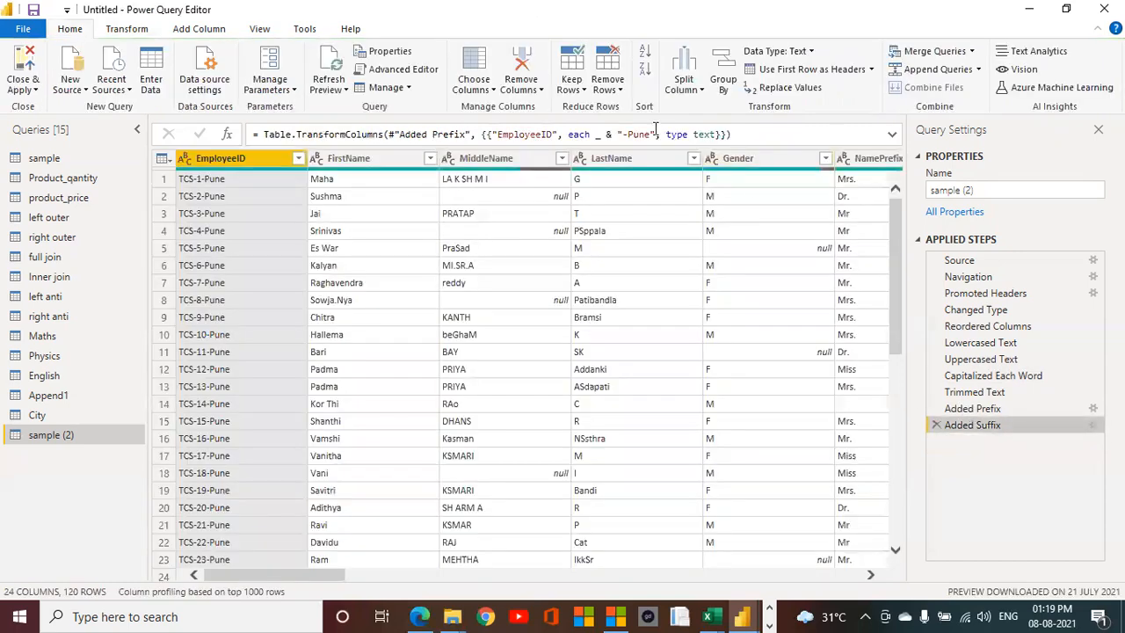
# - Count the values in the Gender column with the Statistics command, and remove that applied step again
pyautogui.click(137, 30)
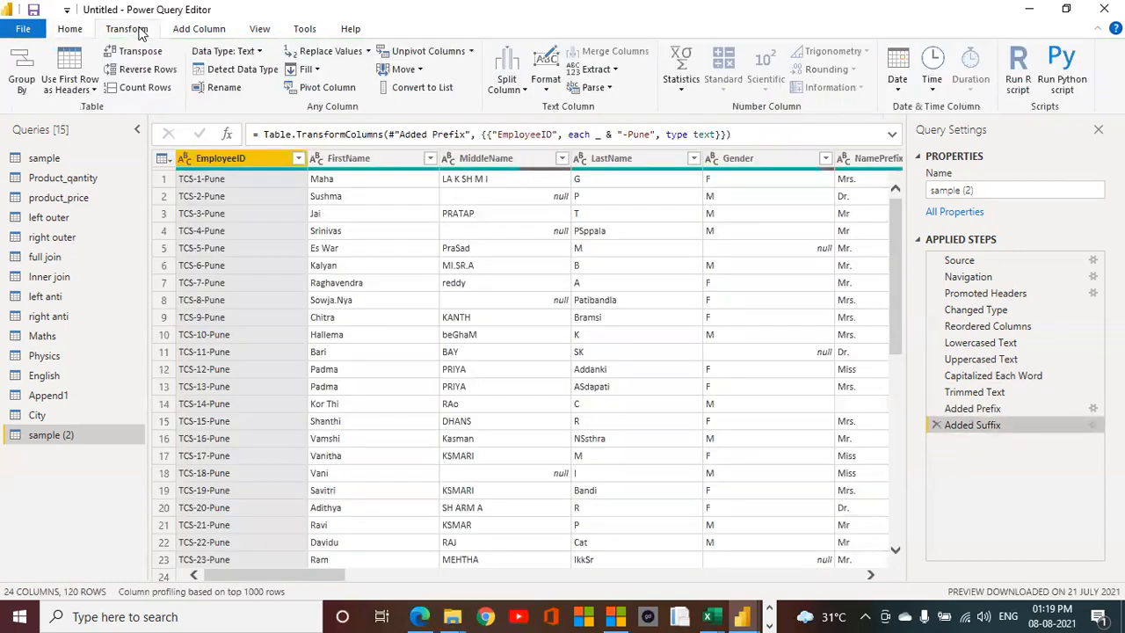
pyautogui.click(682, 84)
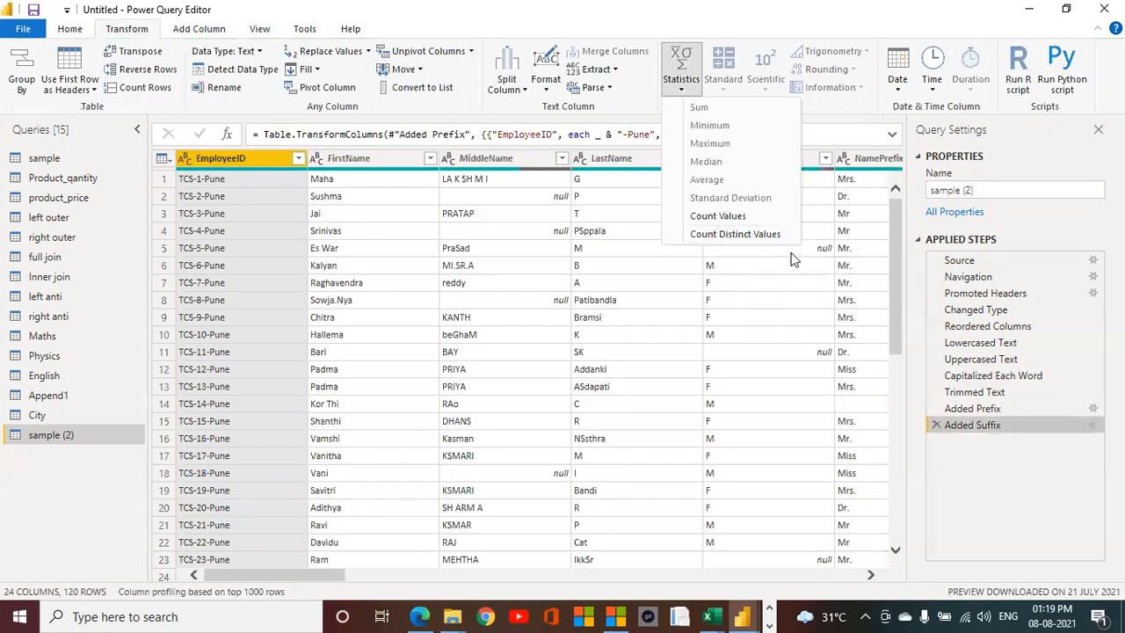
pyautogui.click(803, 169)
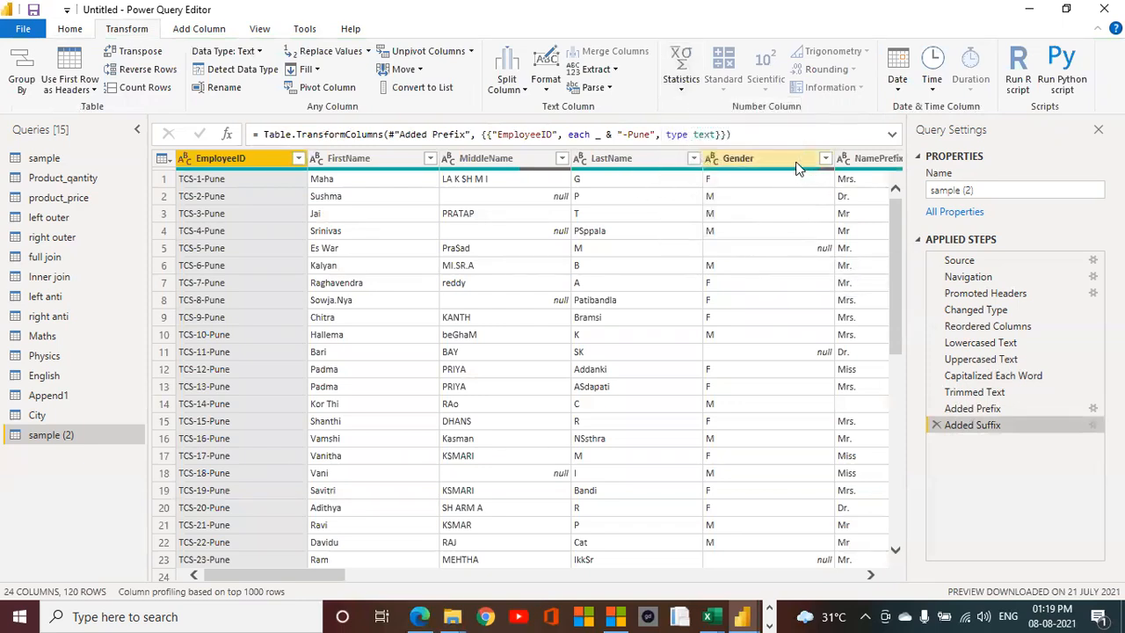
pyautogui.click(797, 168)
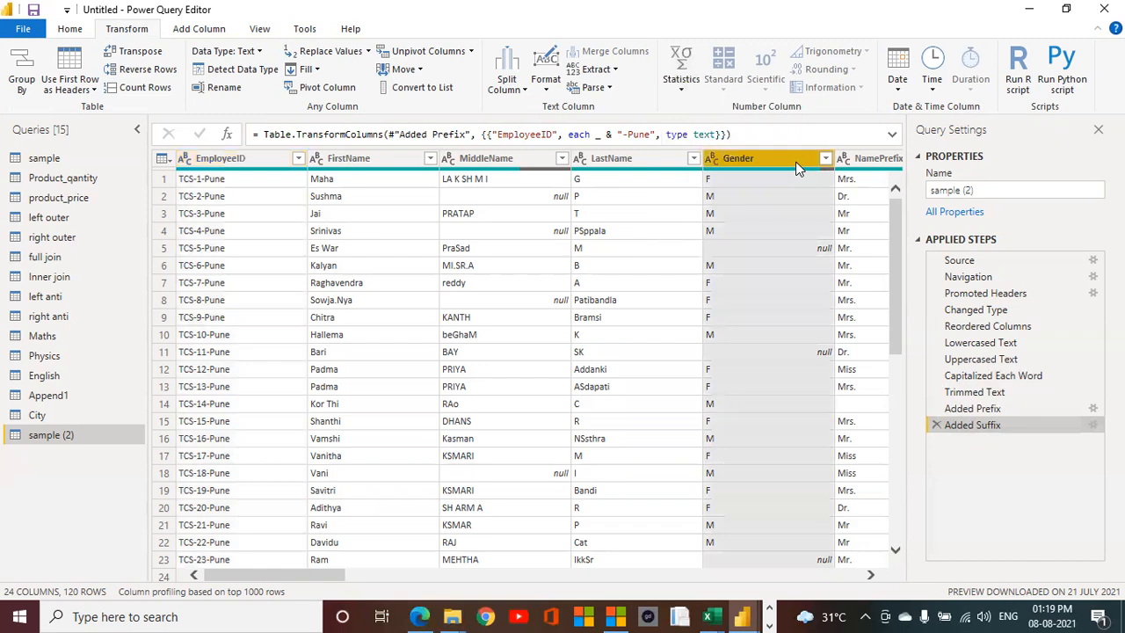
pyautogui.click(681, 87)
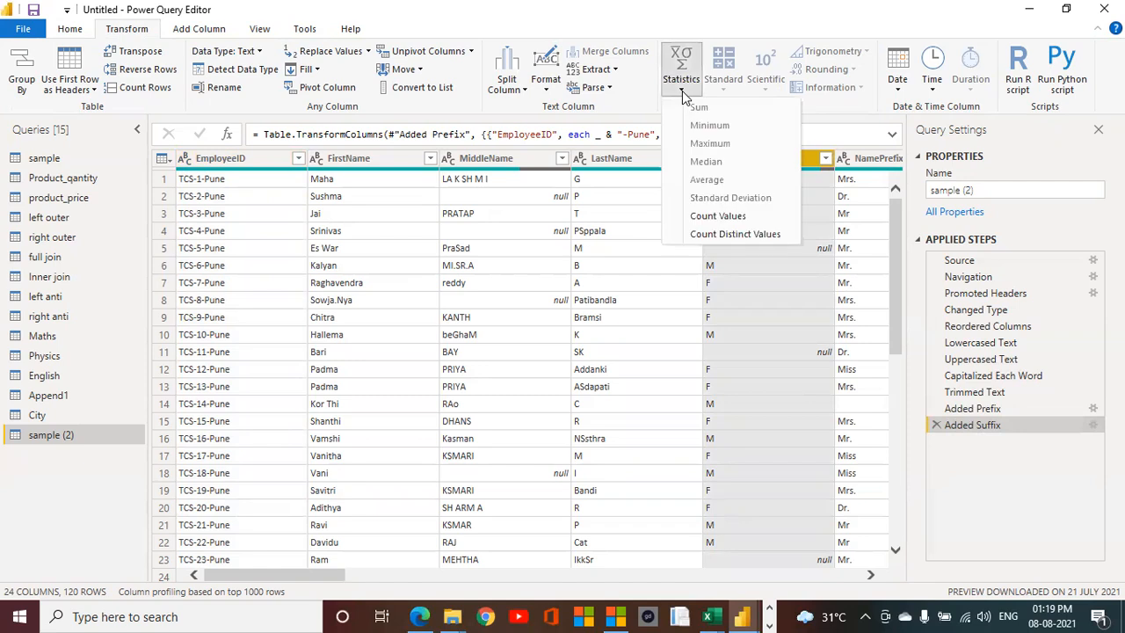
pyautogui.click(716, 215)
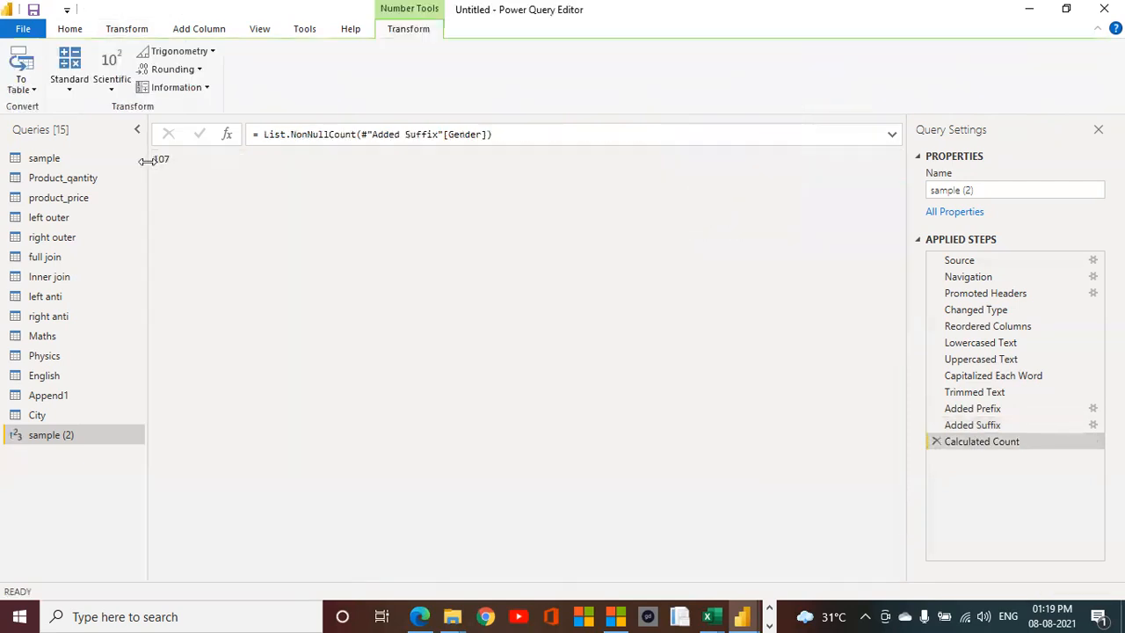
pyautogui.click(936, 441)
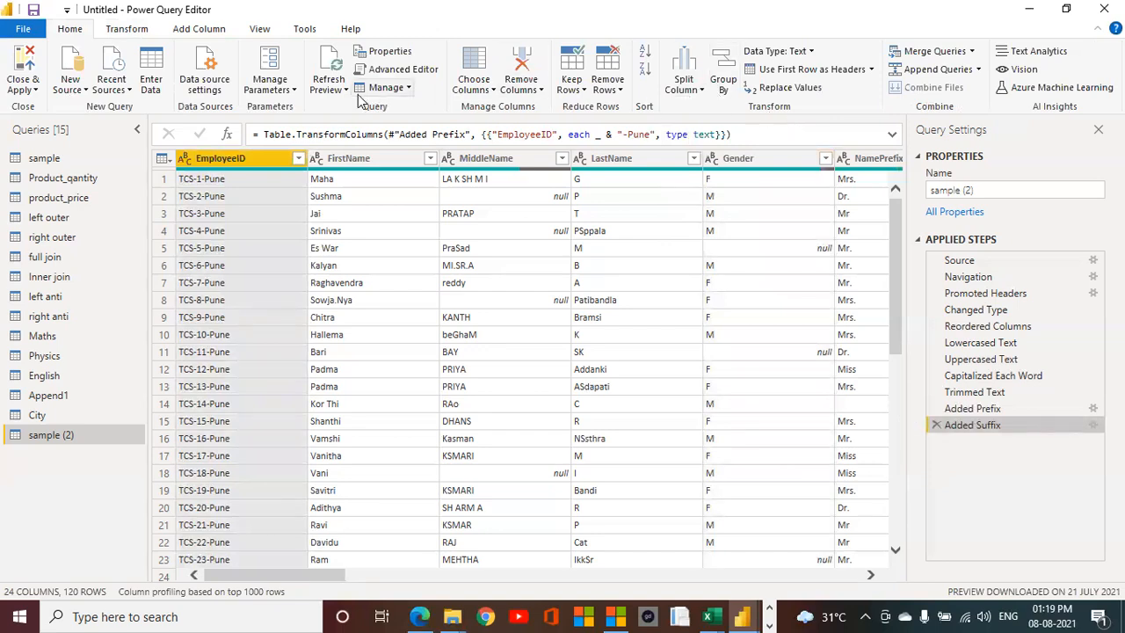
# - Count the distinct values in the Gender column, and remove that applied step again
pyautogui.click(141, 31)
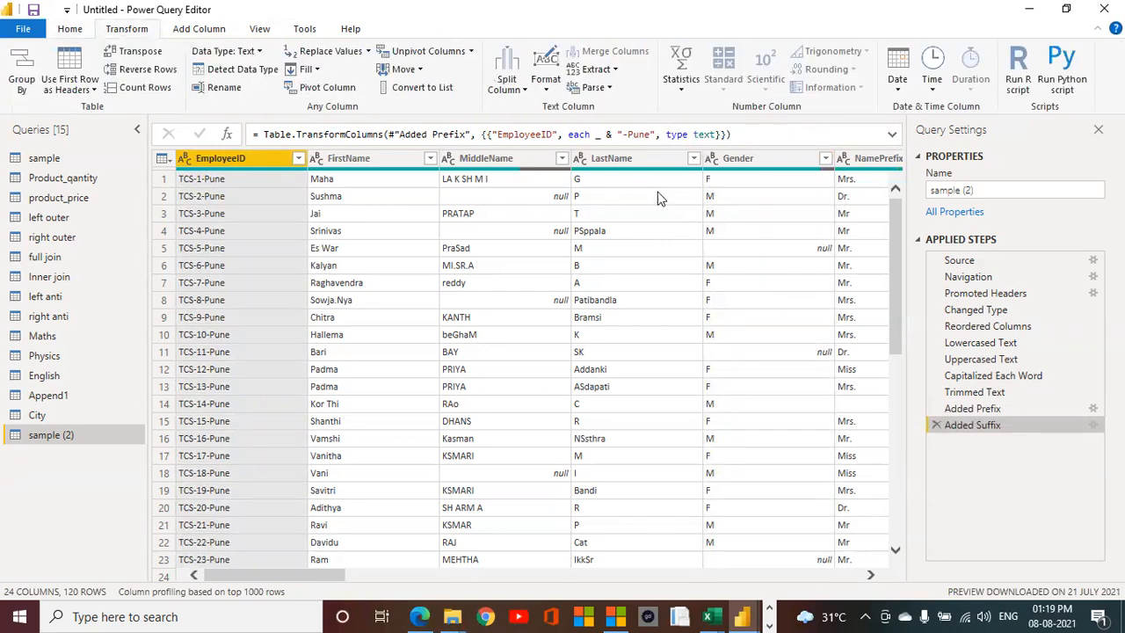
pyautogui.click(768, 162)
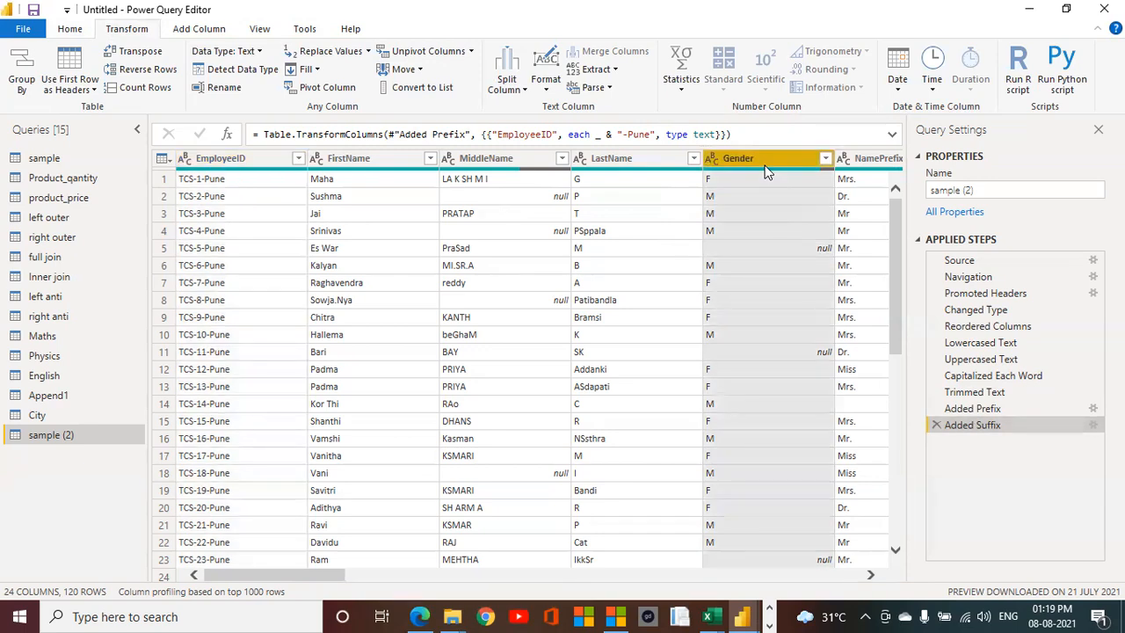
pyautogui.click(682, 95)
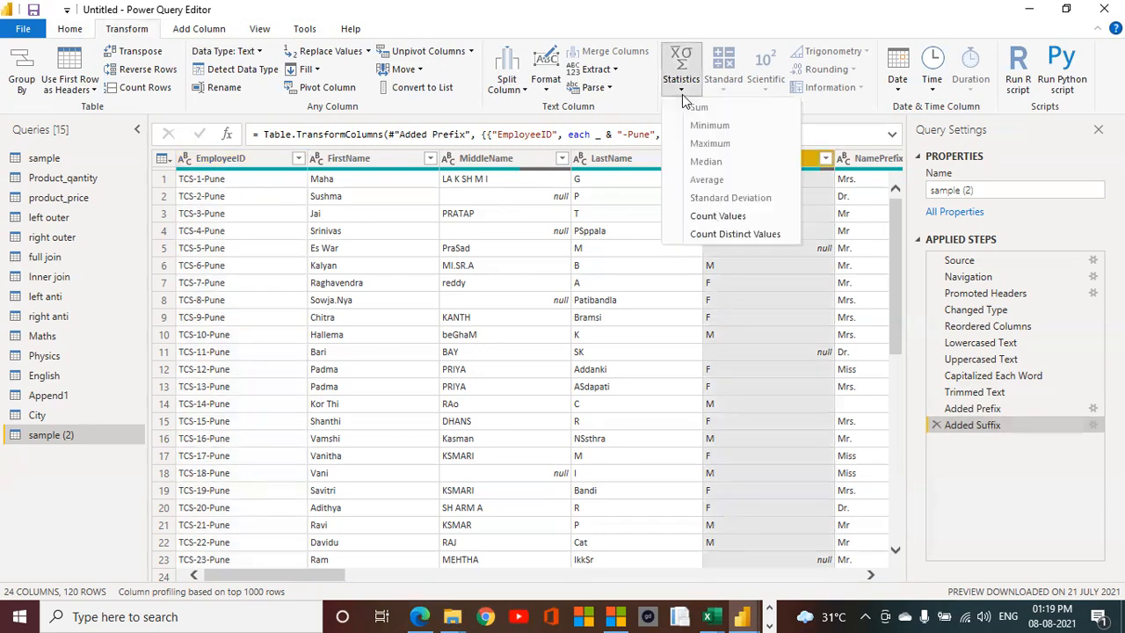
pyautogui.click(726, 234)
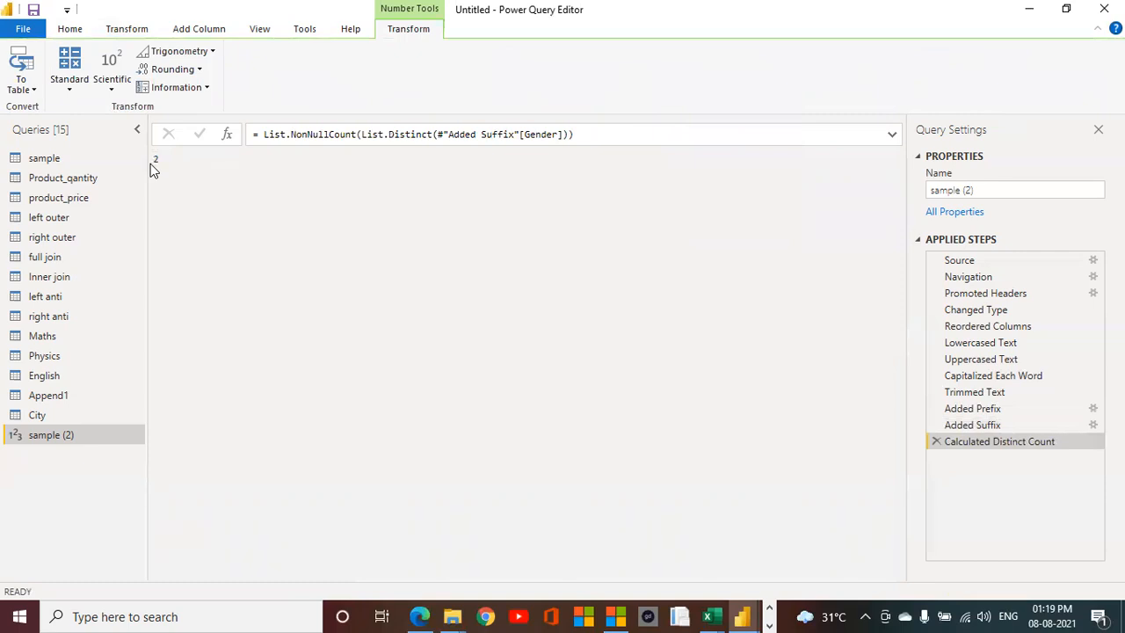
pyautogui.click(934, 440)
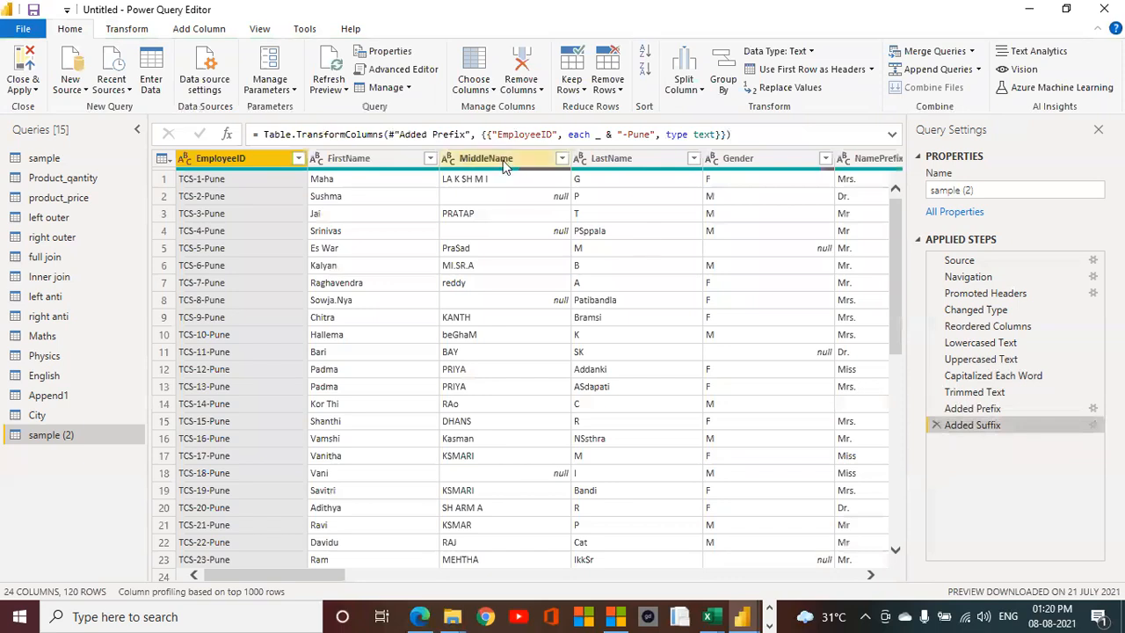
pyautogui.click(132, 33)
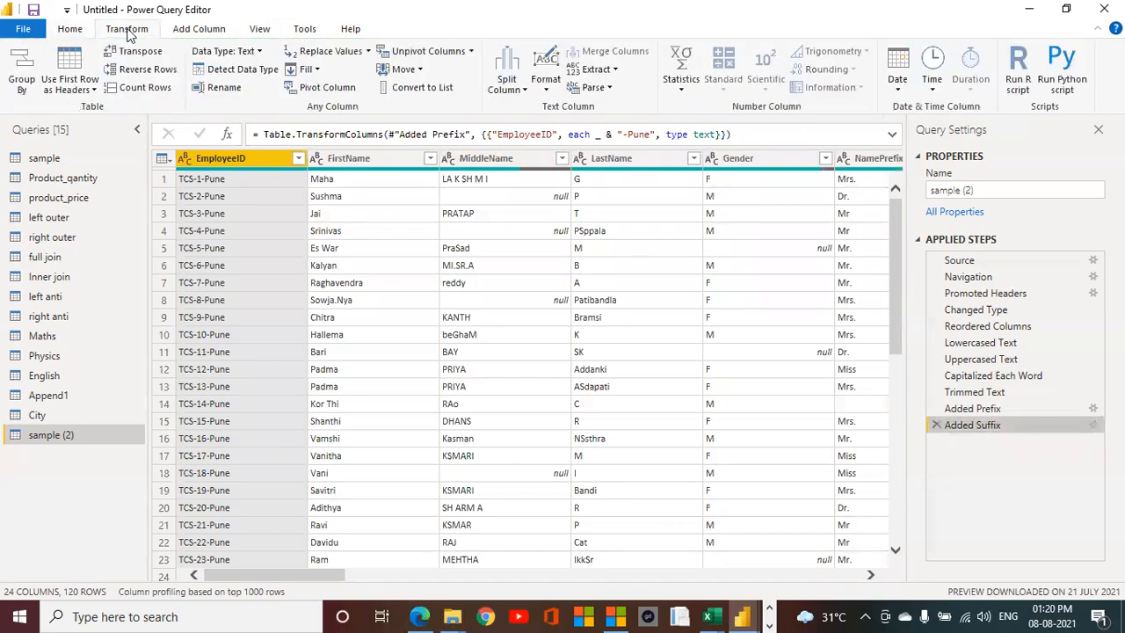
pyautogui.click(457, 158)
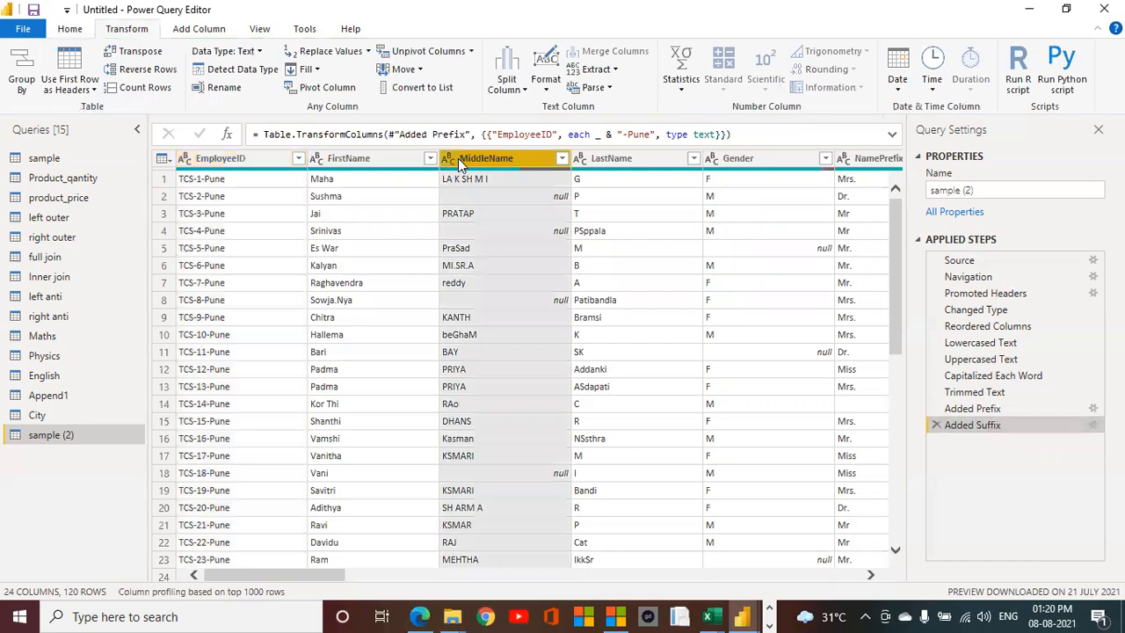
pyautogui.click(244, 158)
pyautogui.click(897, 88)
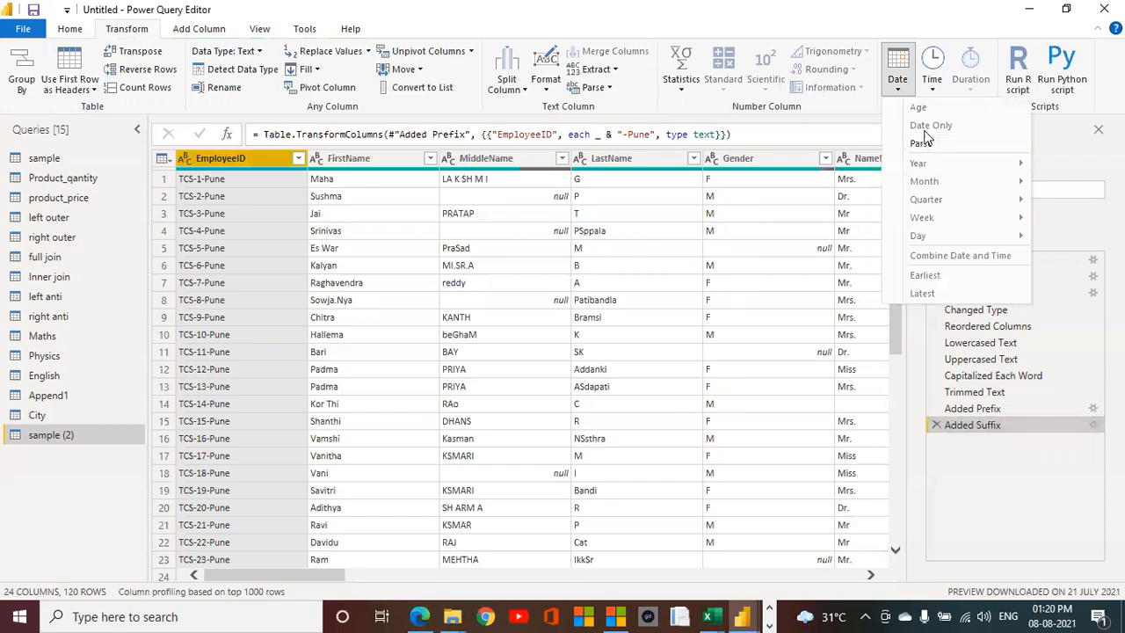
pyautogui.click(933, 95)
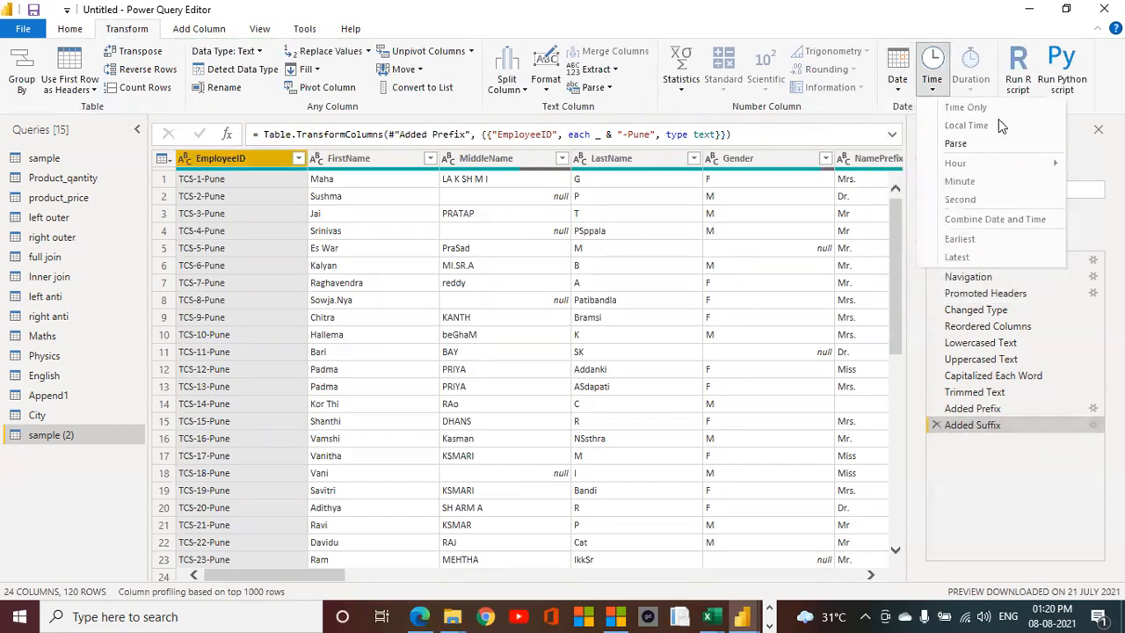
# - Convert the DATE_OF_BIRTH column to Age with the Date transformation, and remove that applied step again
pyautogui.click(307, 572)
pyautogui.moveTo(326, 578); pyautogui.dragTo(484, 555)
pyautogui.click(238, 158)
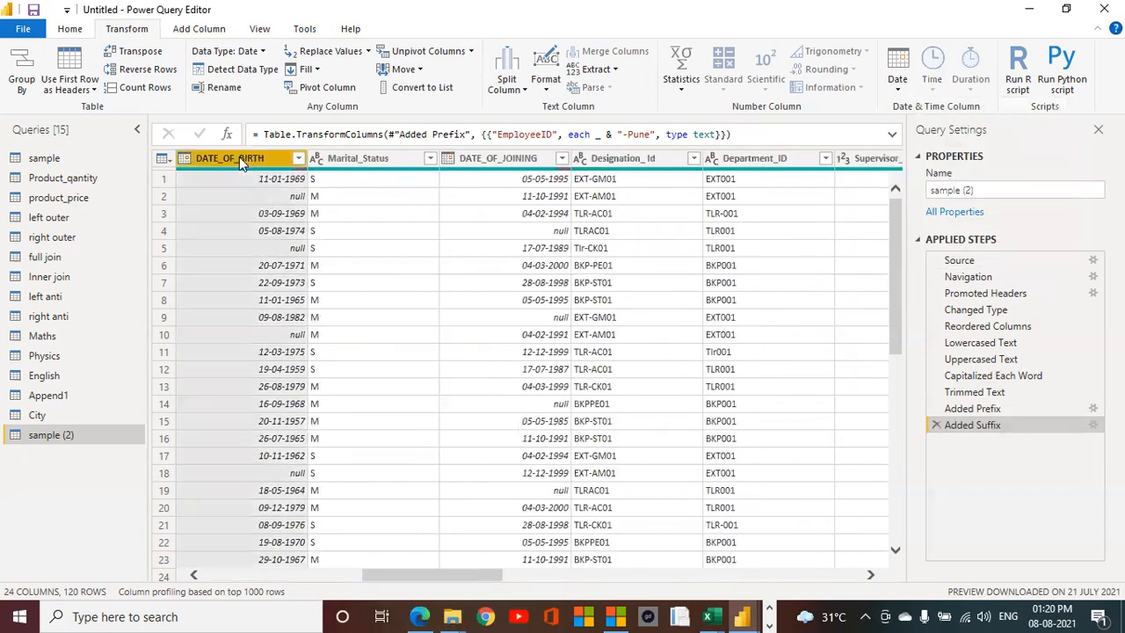
pyautogui.click(893, 89)
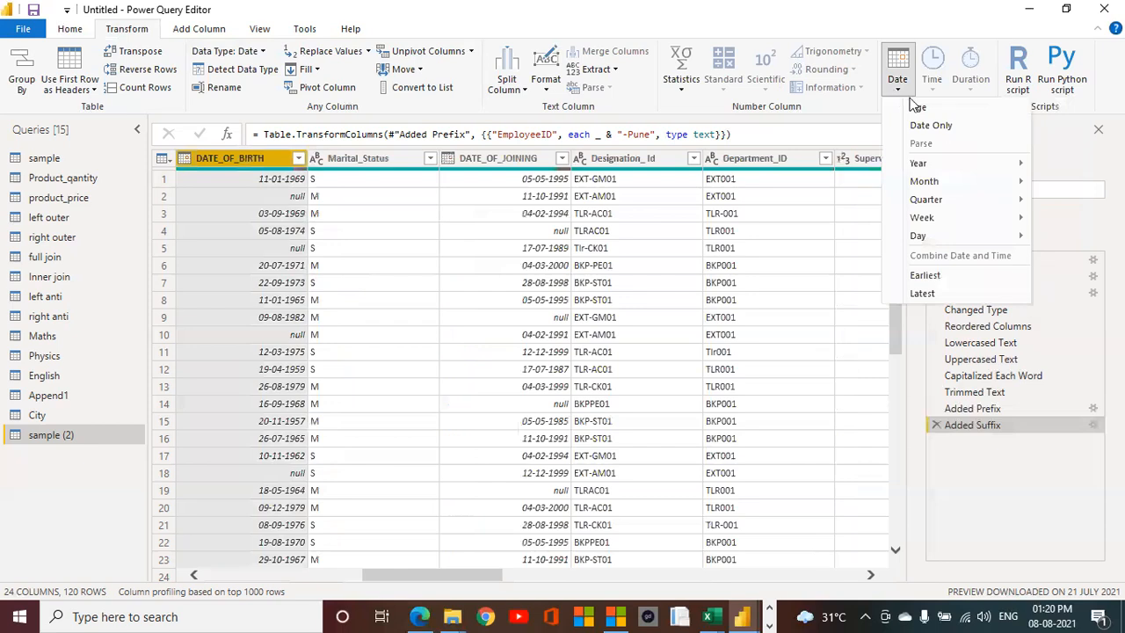
pyautogui.click(914, 106)
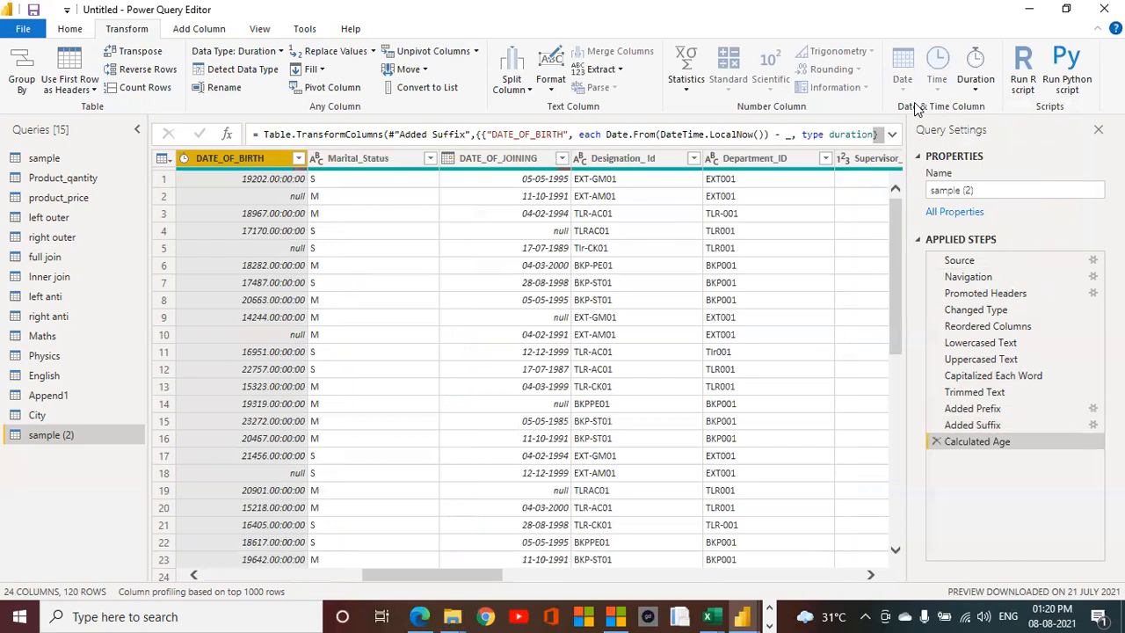
pyautogui.click(935, 442)
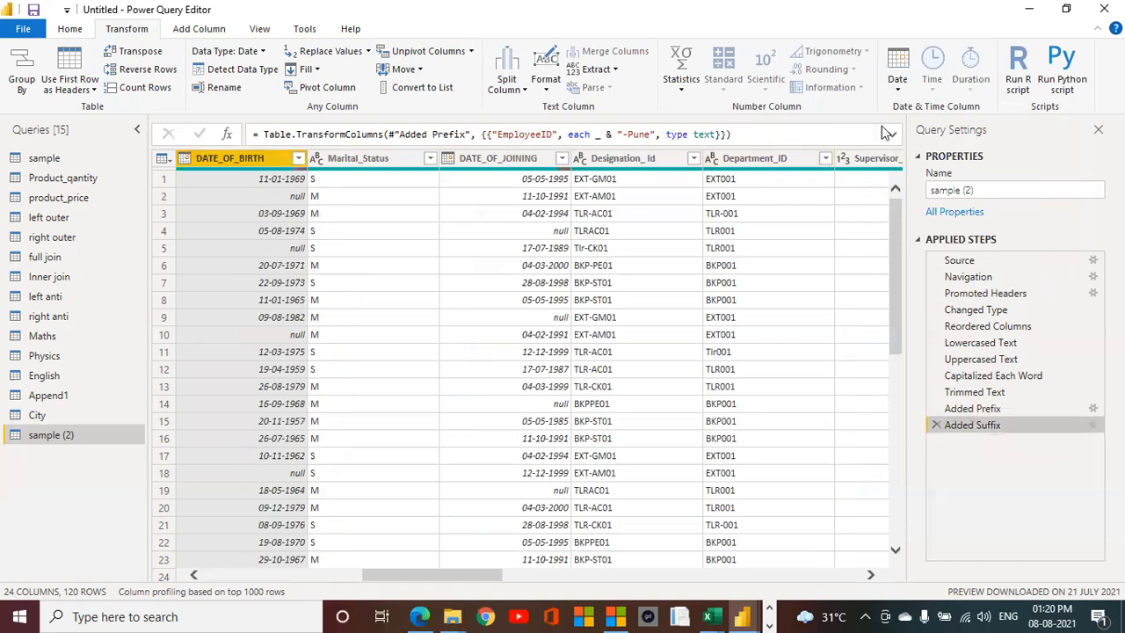
# - Extract the year from the DATE_OF_BIRTH column with the Date transformation, and remove that applied step again
pyautogui.click(898, 98)
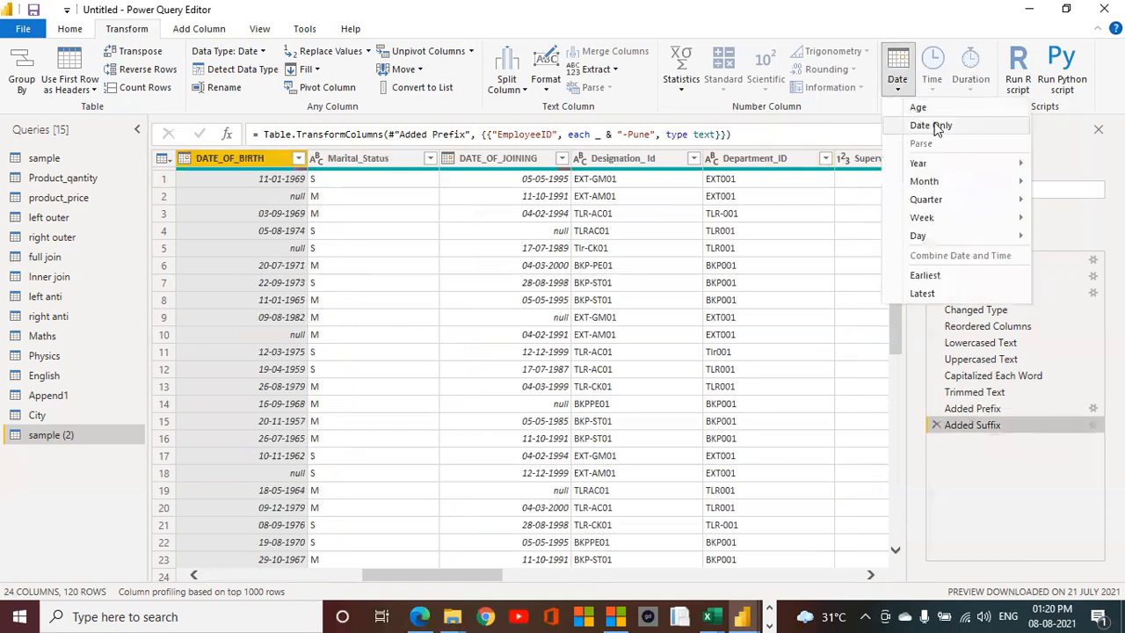
pyautogui.moveTo(935, 167)
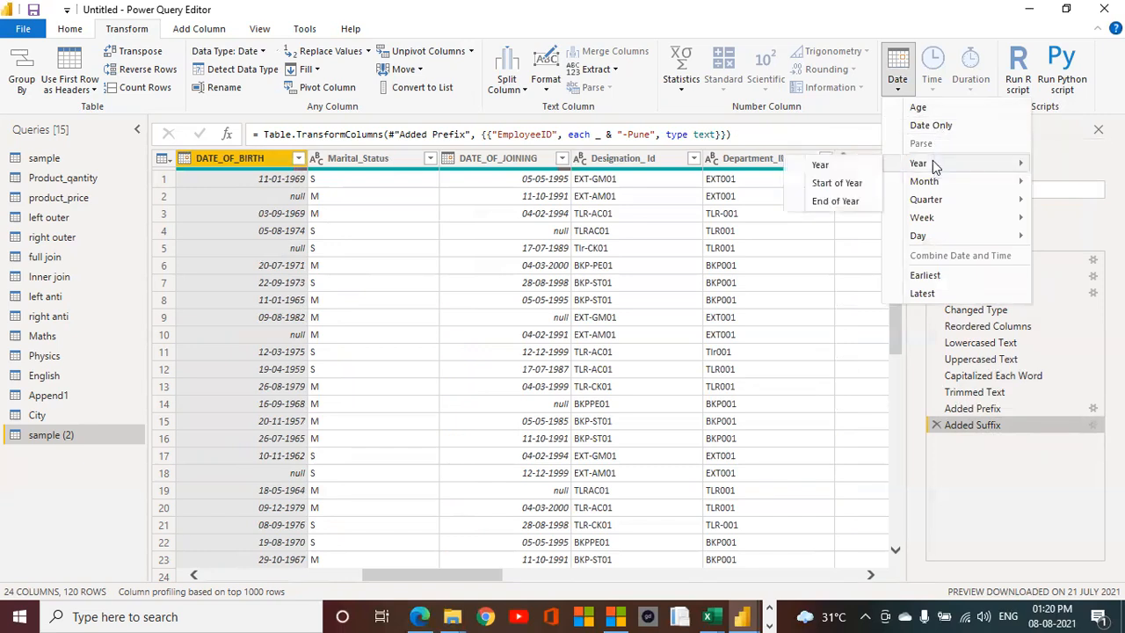
pyautogui.click(840, 163)
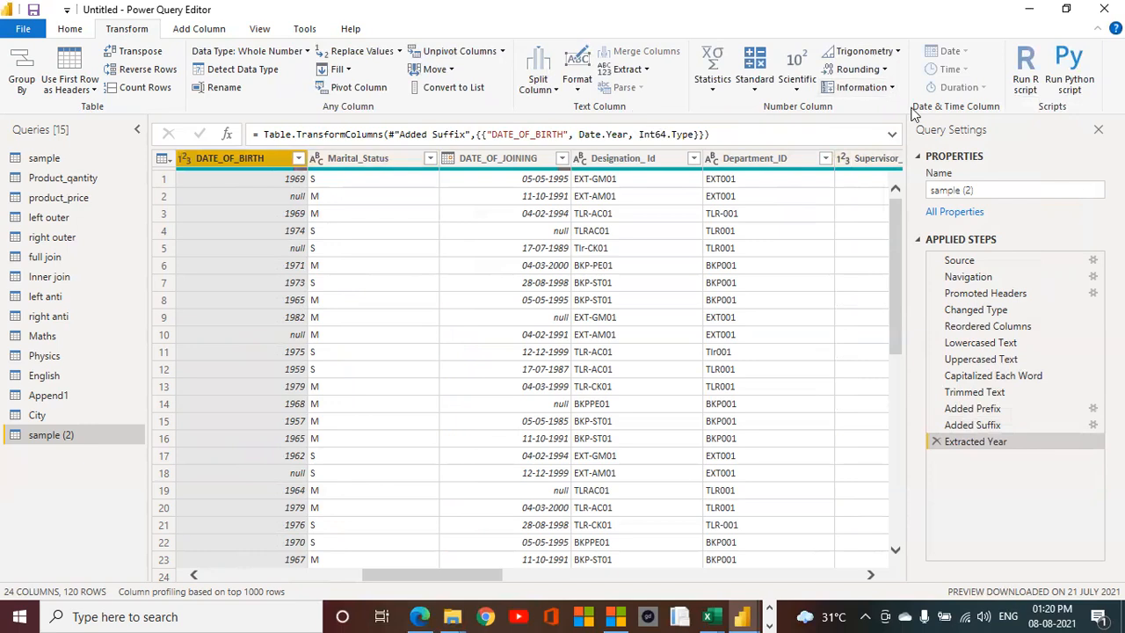
pyautogui.click(935, 439)
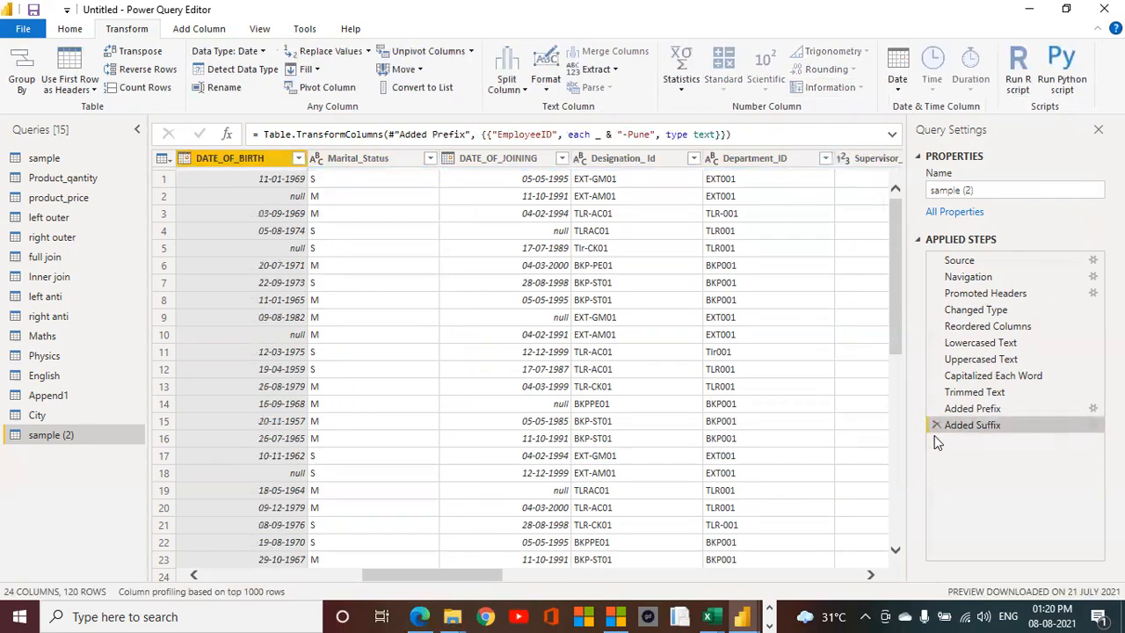
# - Extract the month number from the DATE_OF_BIRTH column with the Date transformation, and remove that applied step again
pyautogui.click(897, 88)
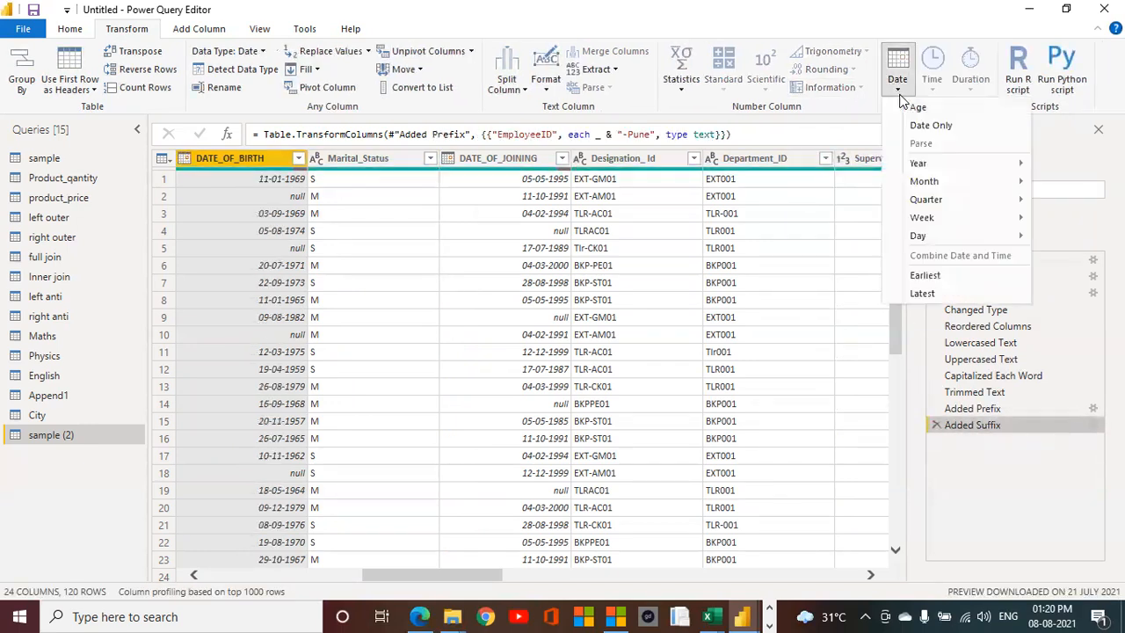
pyautogui.moveTo(918, 163)
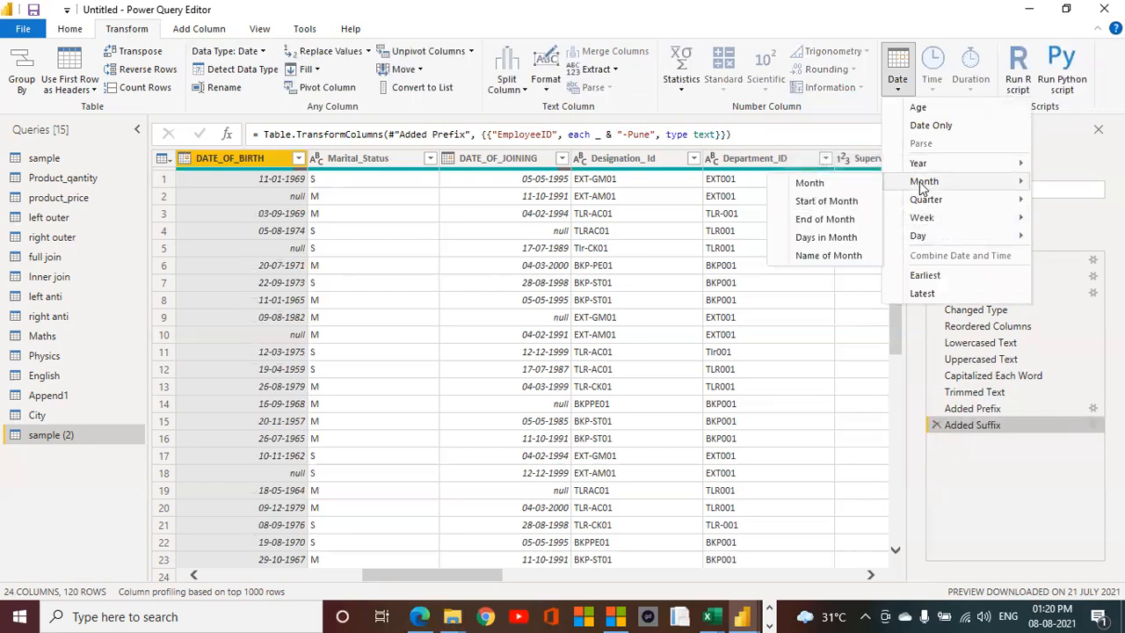
pyautogui.click(861, 191)
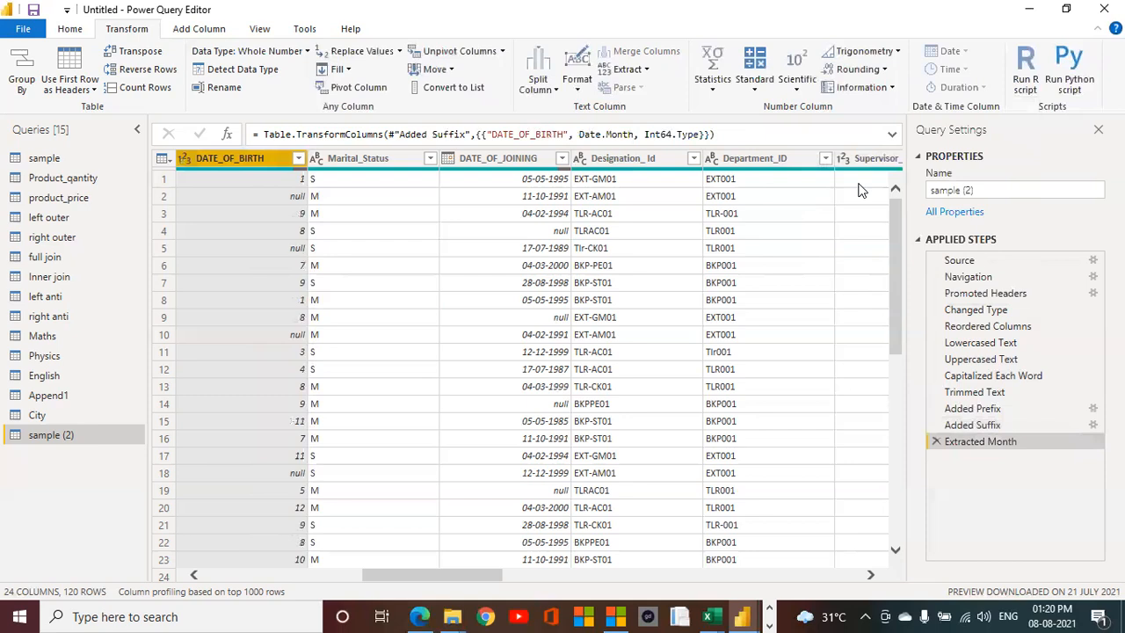
pyautogui.click(936, 441)
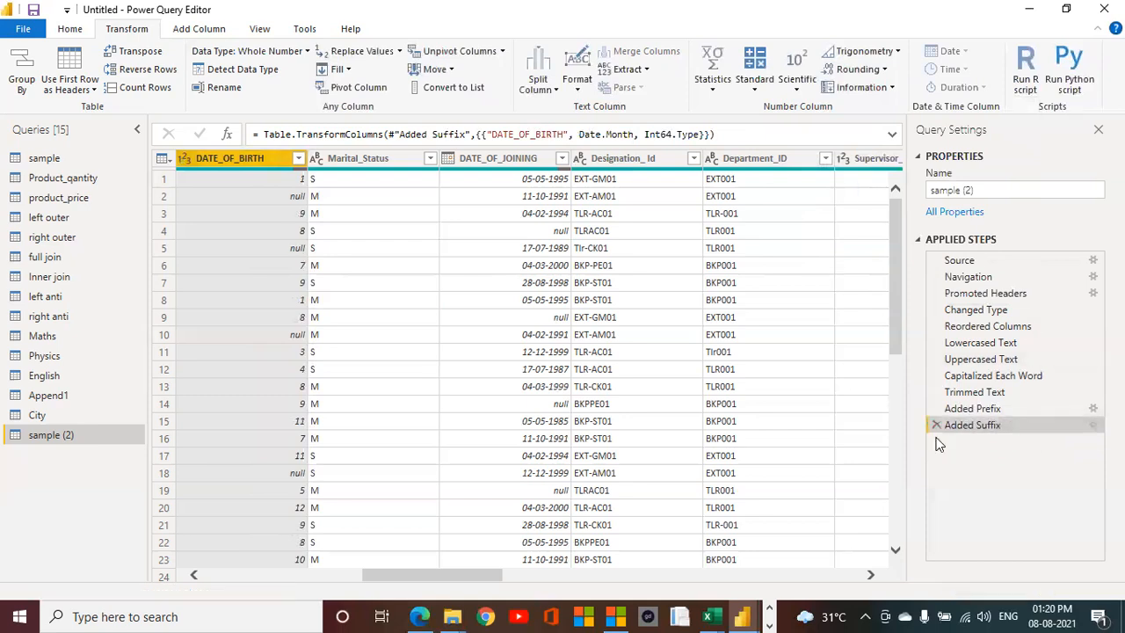
# - Convert the DATE_OF_BIRTH dates to End of Year with the Date transformation, and remove that applied step again
pyautogui.click(900, 88)
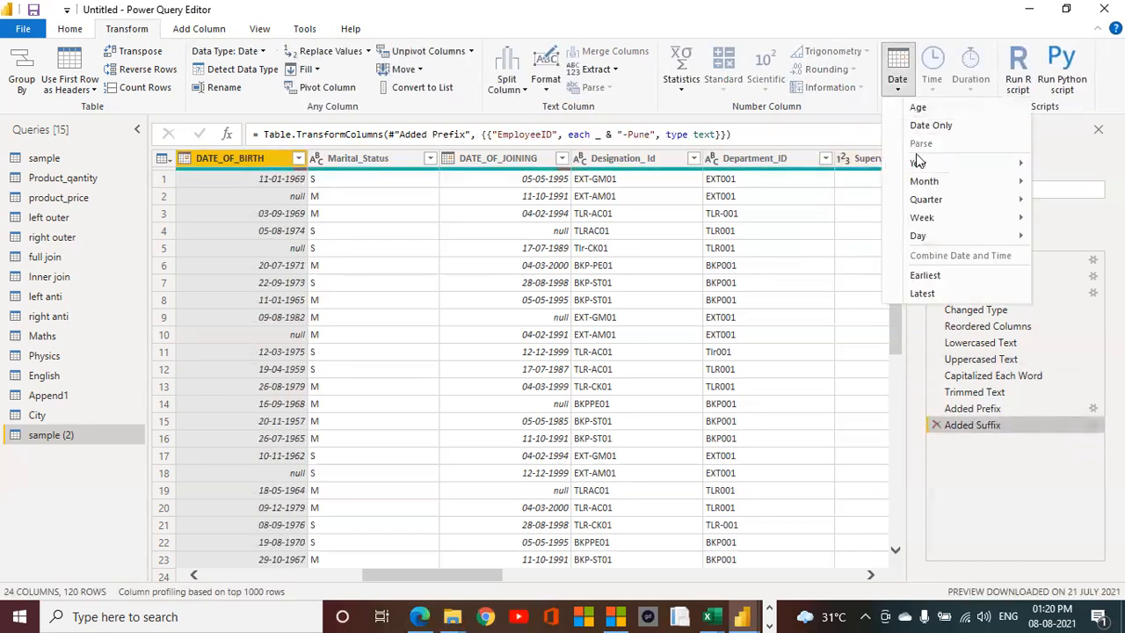
pyautogui.moveTo(919, 165)
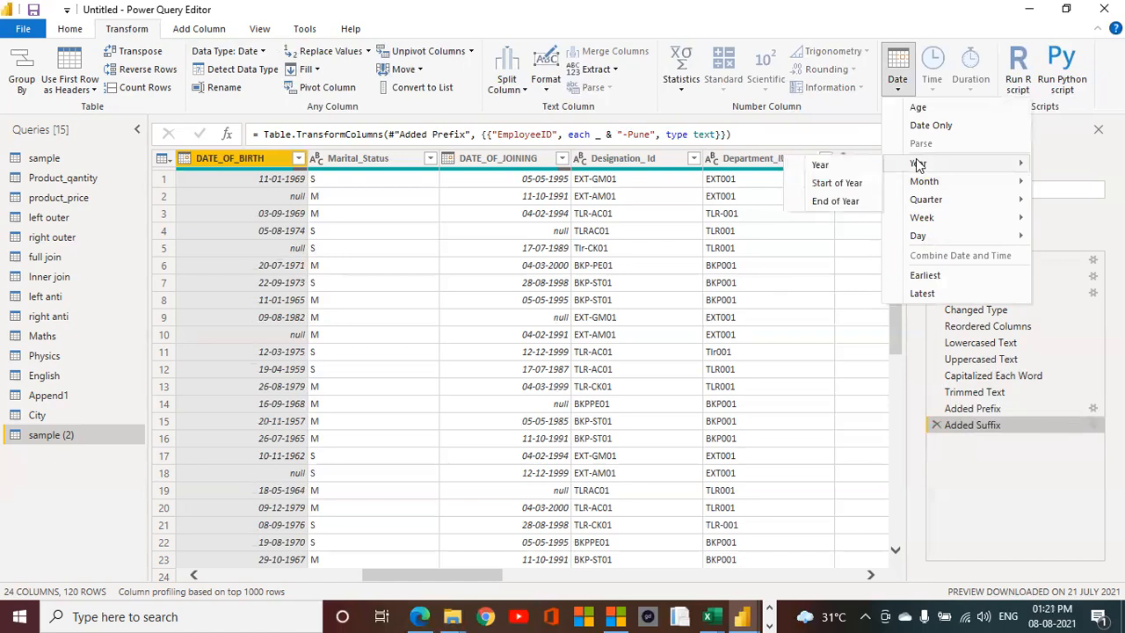
pyautogui.click(839, 201)
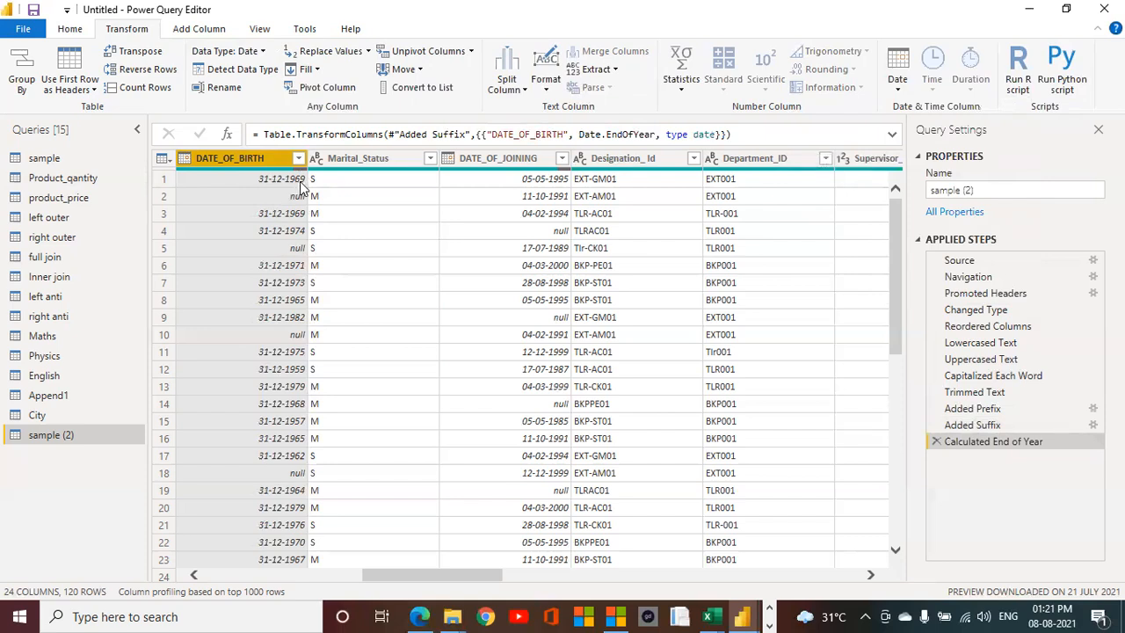
pyautogui.click(937, 441)
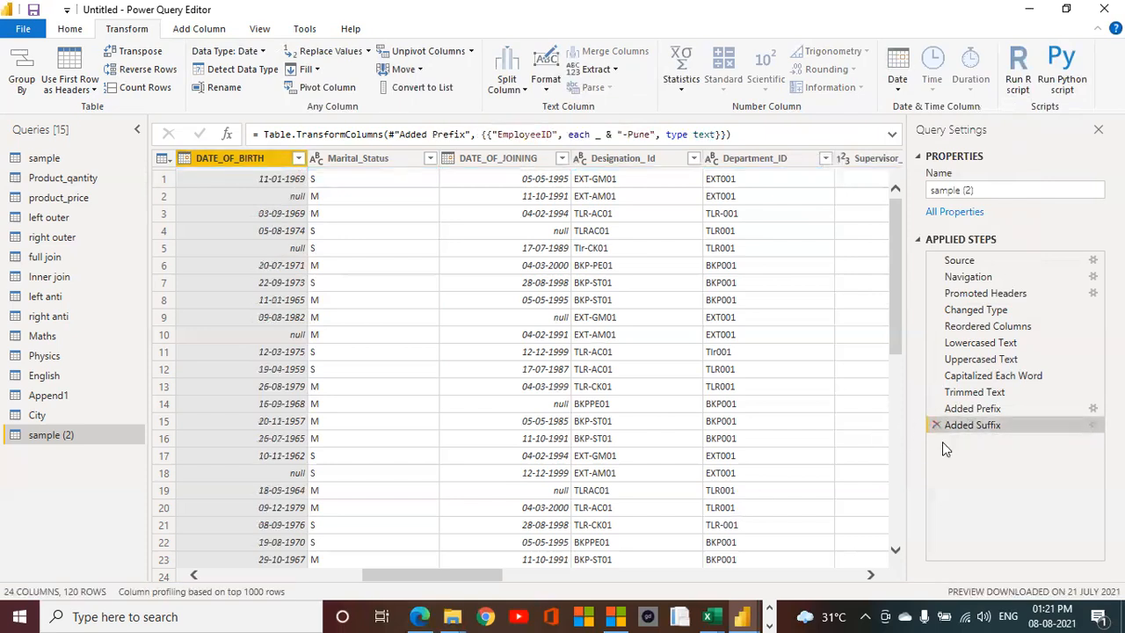
# - Open the Date transformation options for the DATE_OF_BIRTH column
pyautogui.click(900, 88)
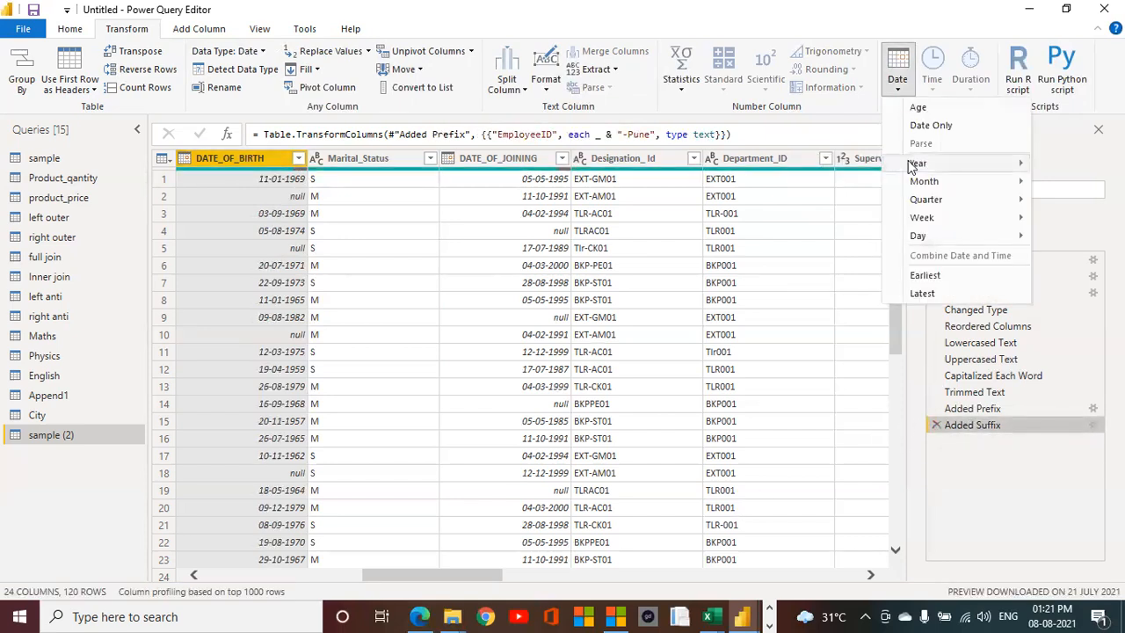